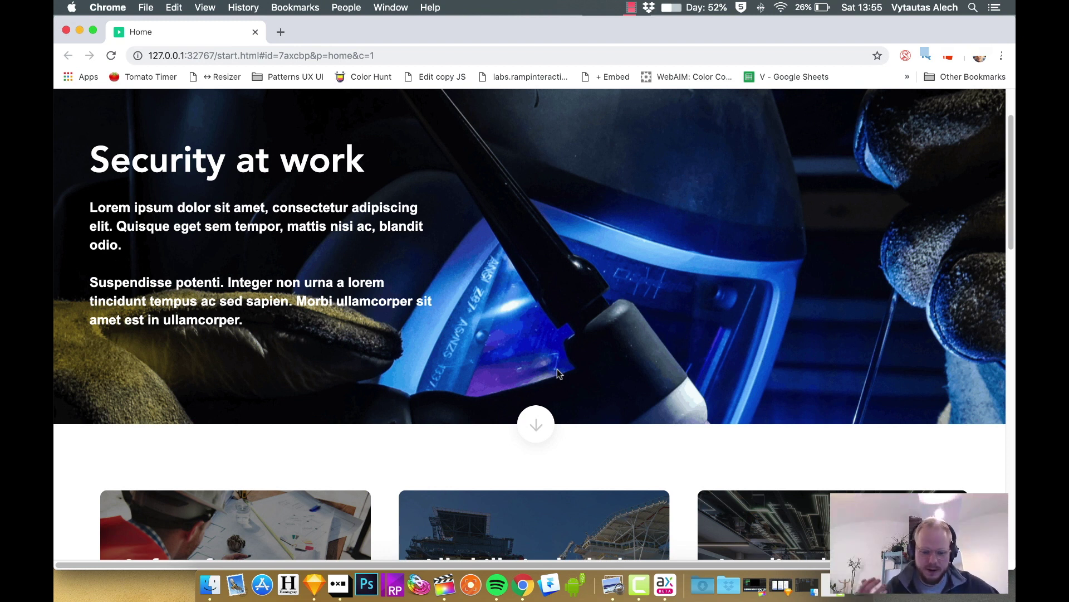
Step: Review the Home page preview, from the hero headline and paragraph down to the performance section
scroll(661, 267, "down", 5)
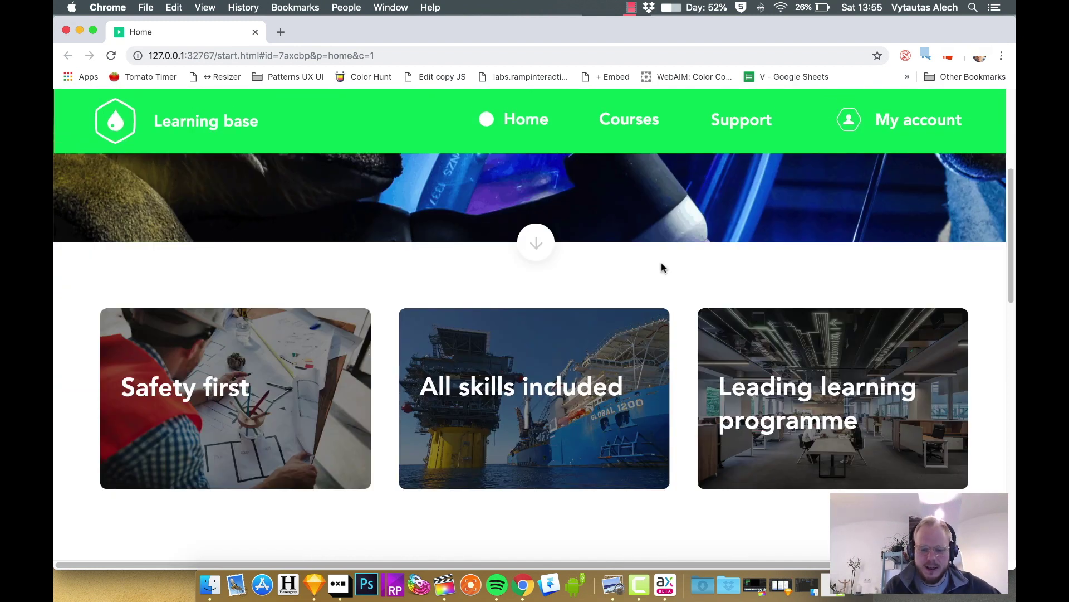
scroll(607, 411, "down", 1)
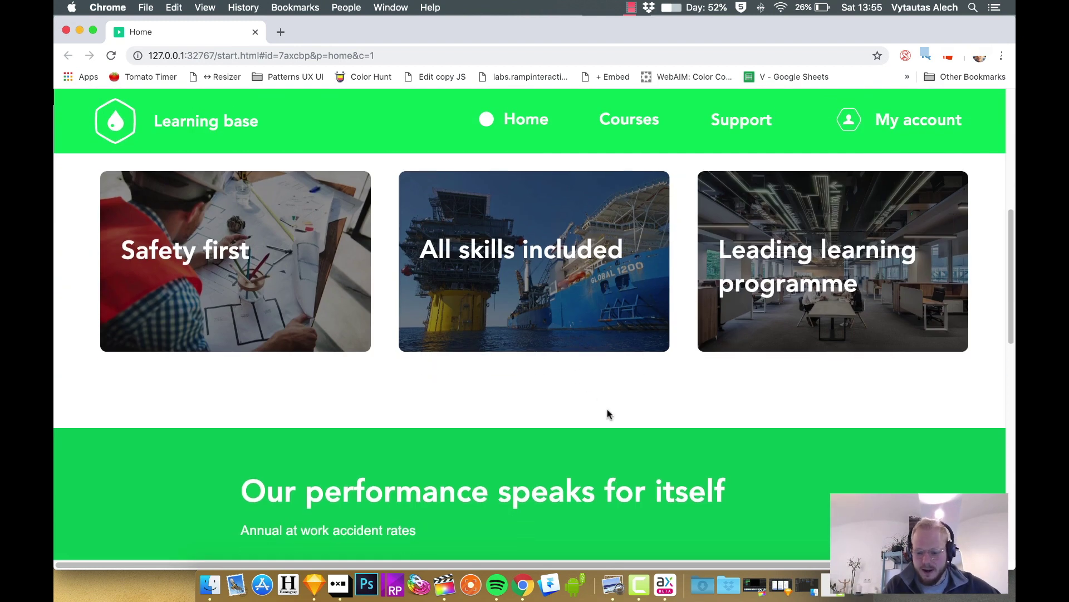
scroll(609, 413, "up", 6)
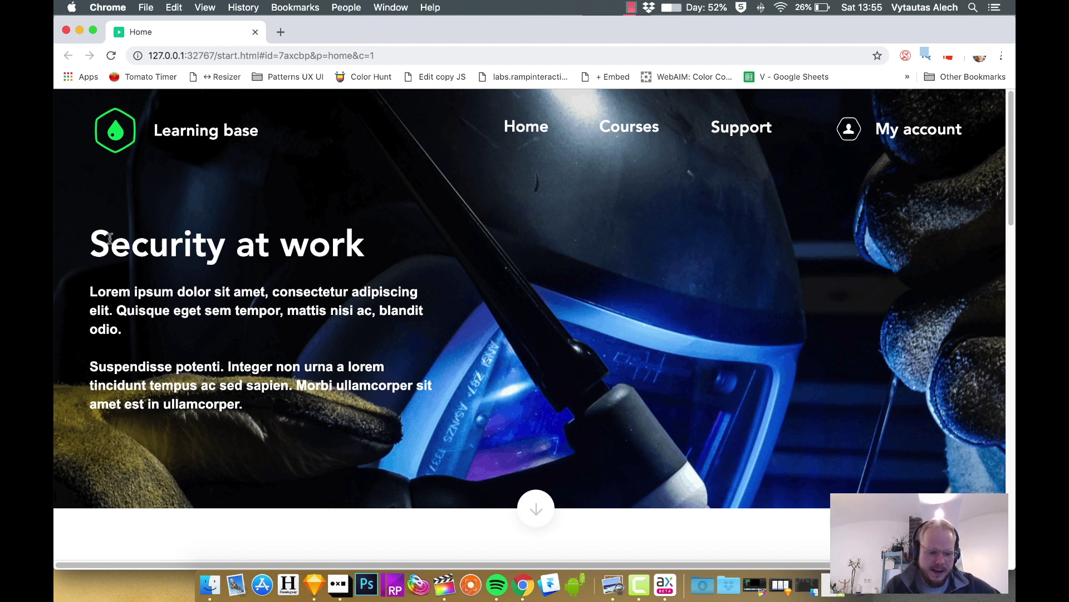
left_click_drag(95, 241, 376, 245)
left_click(147, 309)
triple_click(320, 413)
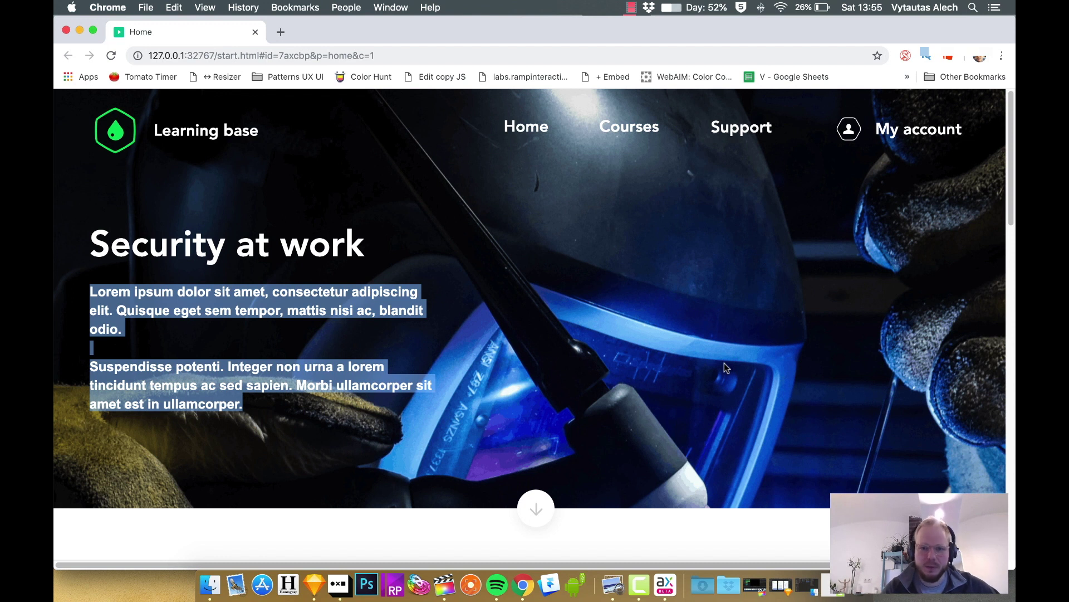
Step: Switch to Axure RP and inspect the "Security at work" heading and the paragraph below it
key("super+Tab")
scroll(638, 288, "up", 5)
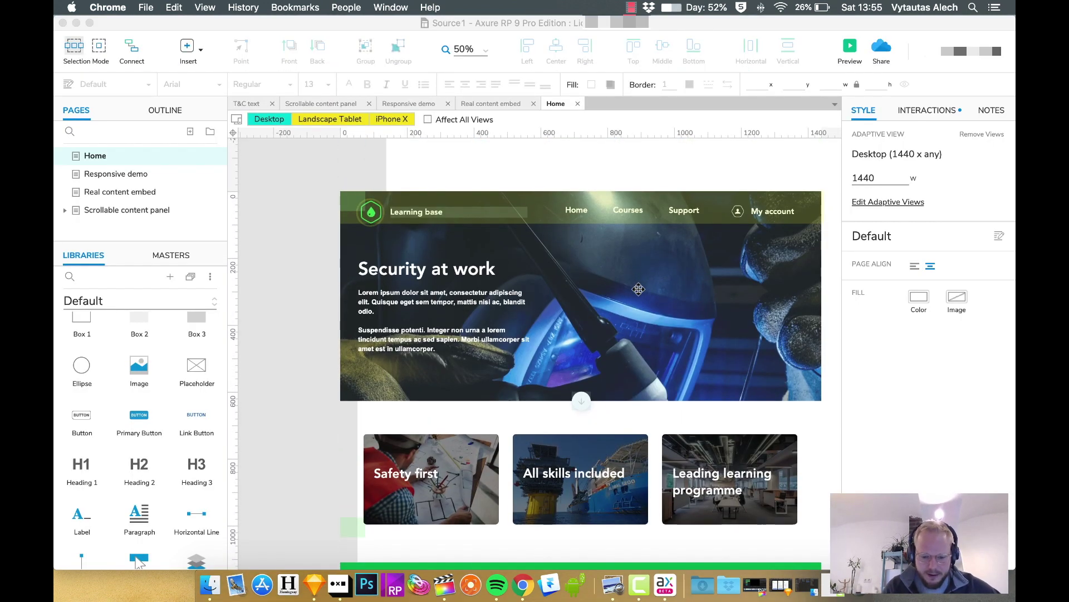
left_click(443, 272)
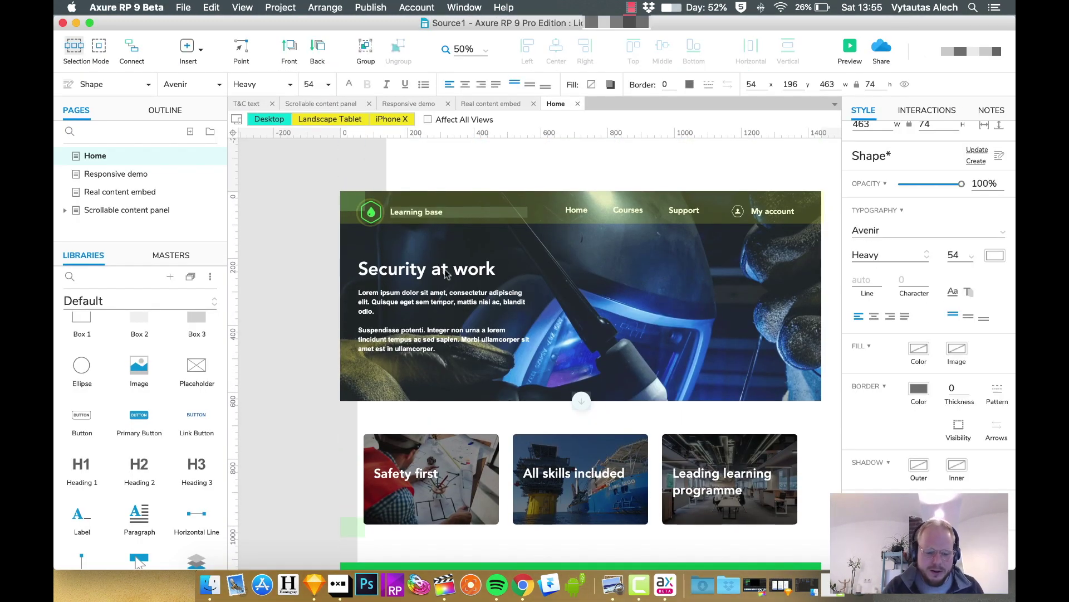
left_click(336, 285)
double_click(423, 277)
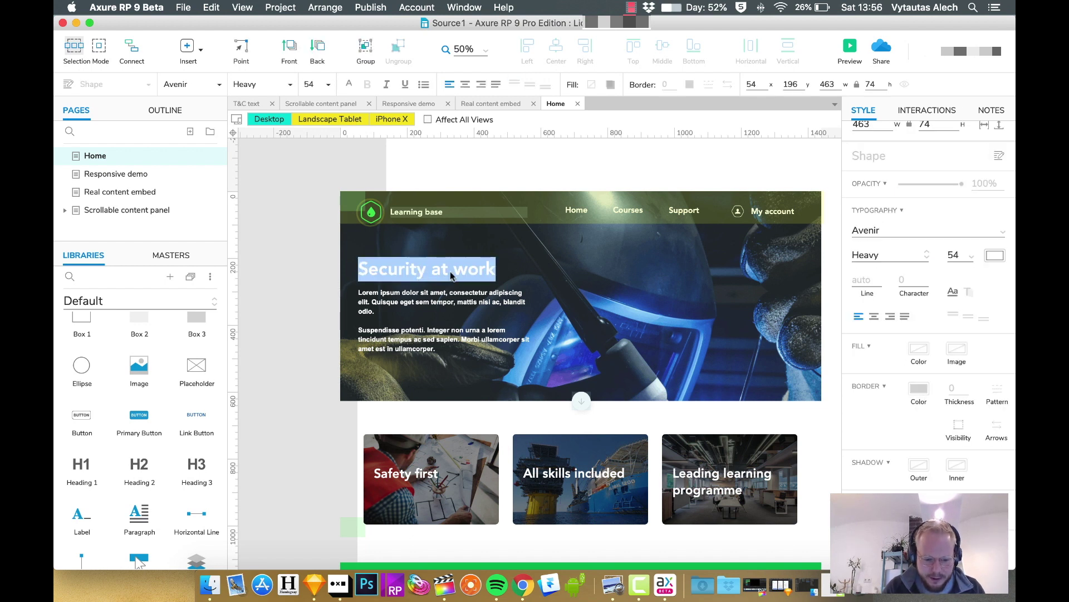
key("Escape")
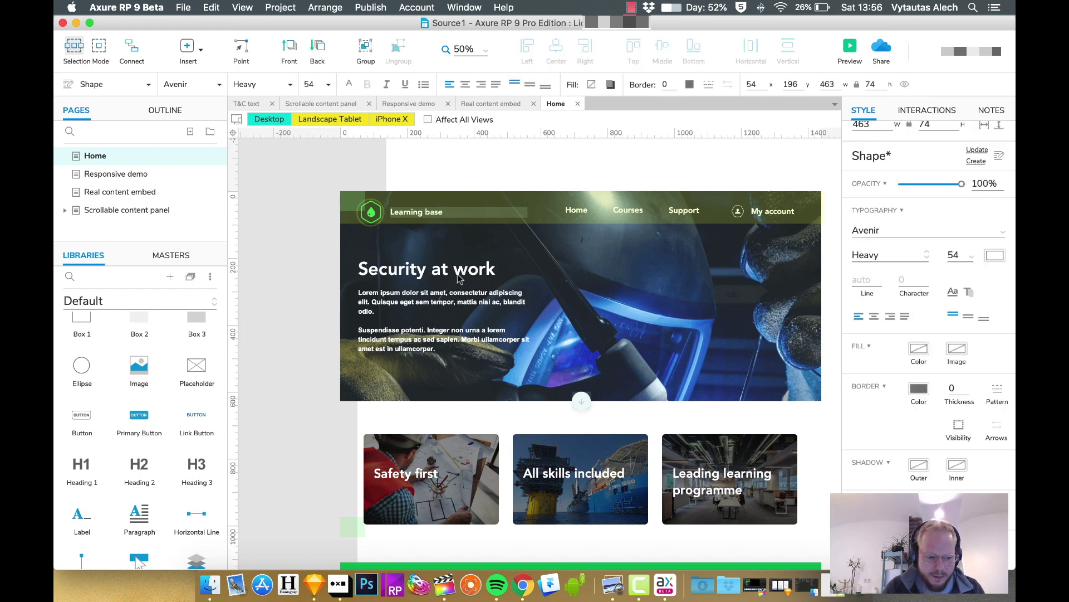
left_click(452, 303)
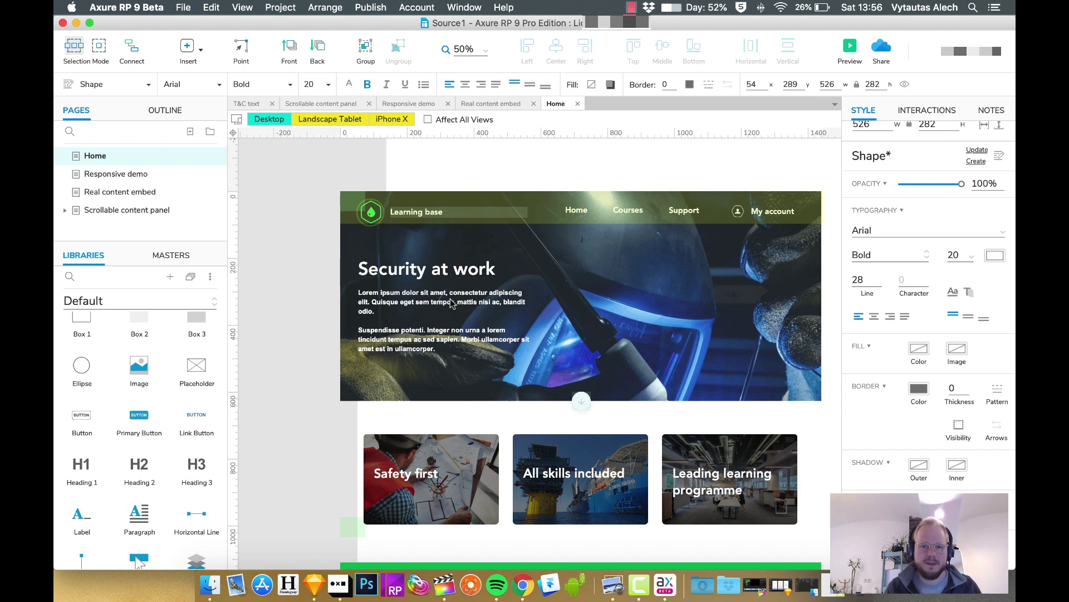
Step: Convert the "Security at work" heading into a dynamic panel and name it ++Headline1
left_click(446, 278)
right_click(447, 273)
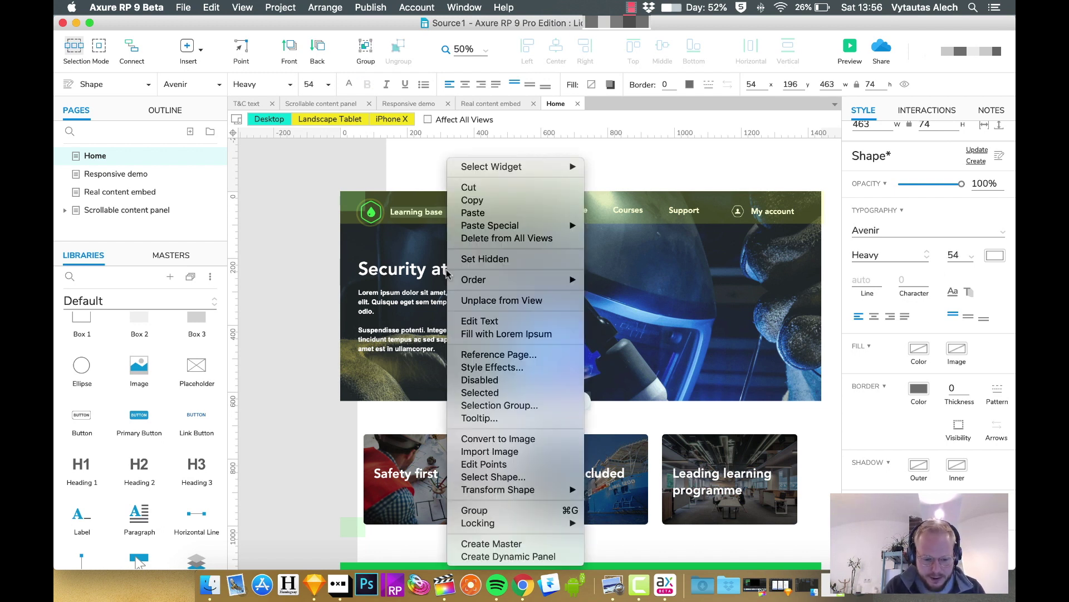
left_click(490, 555)
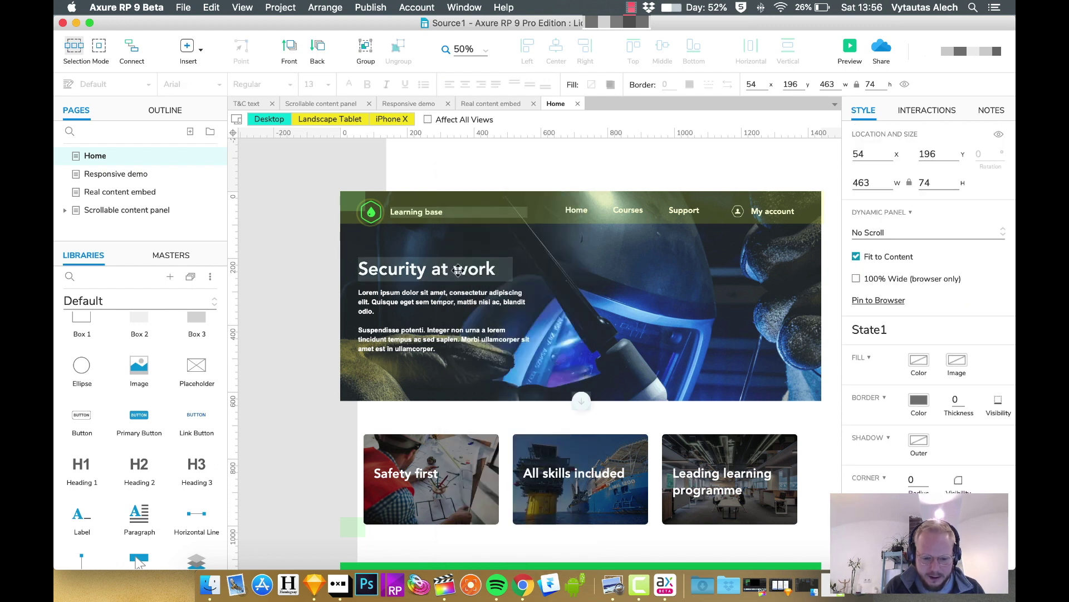
left_click(906, 117)
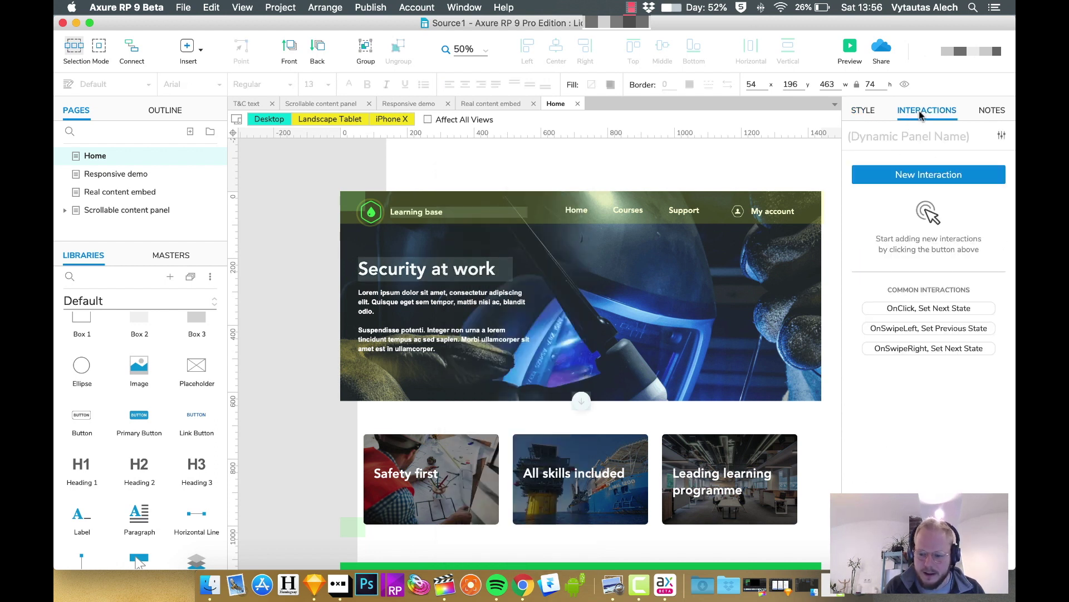
left_click(922, 143)
type("++")
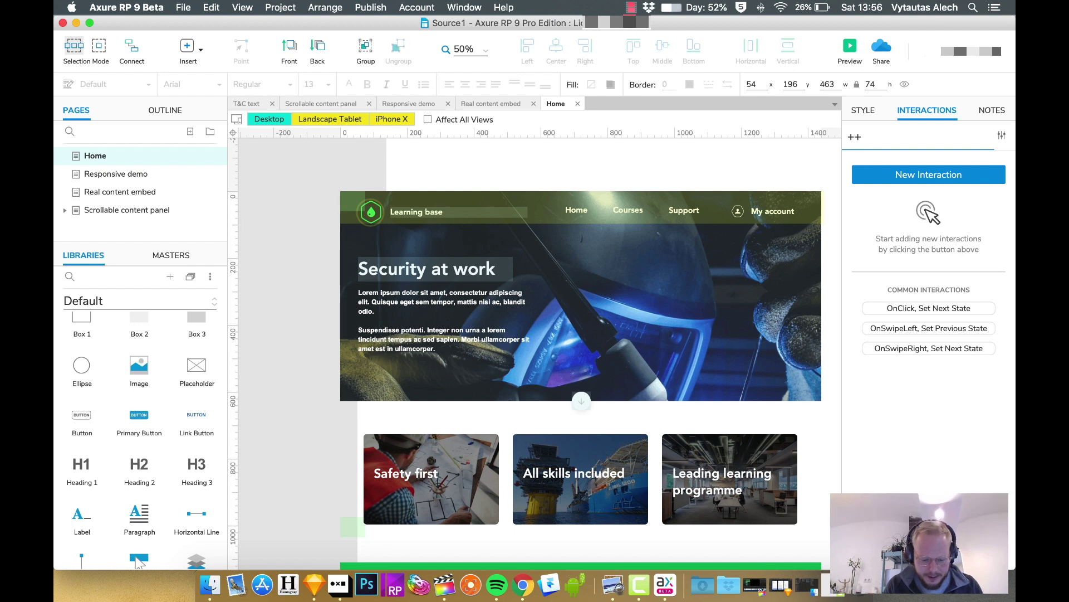
type("Headline1")
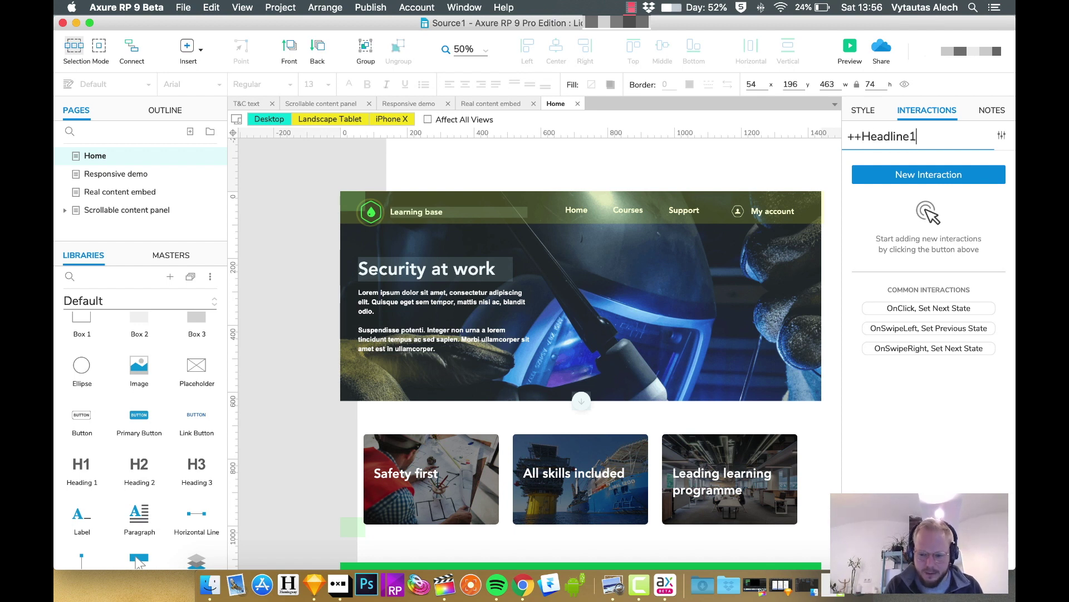
Step: Convert the paragraph under the heading into a dynamic panel and name it ++Subheadline1
left_click(465, 291)
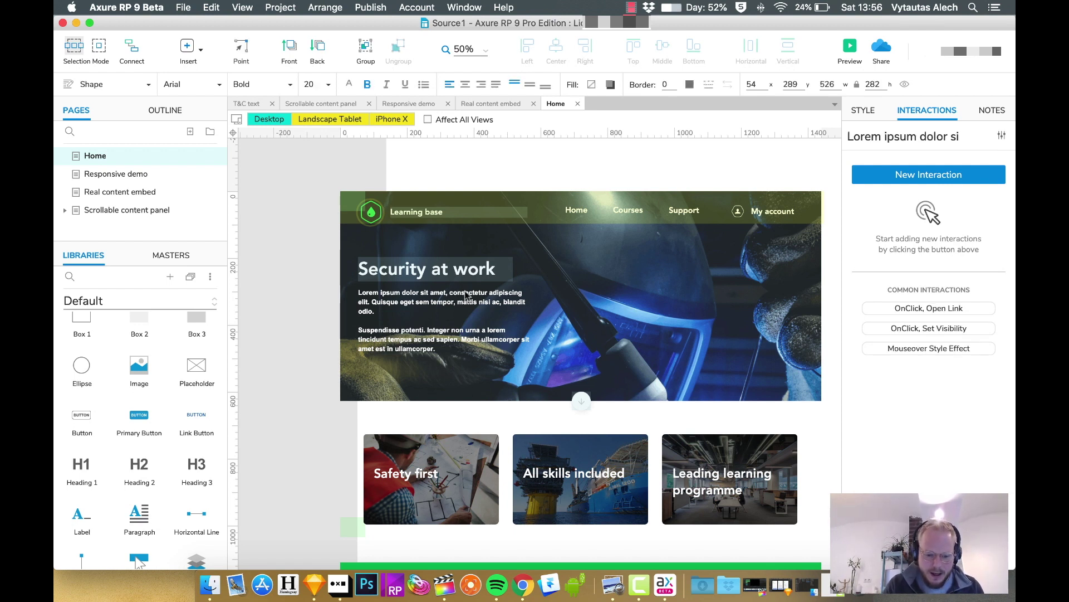
right_click(466, 292)
left_click(545, 557)
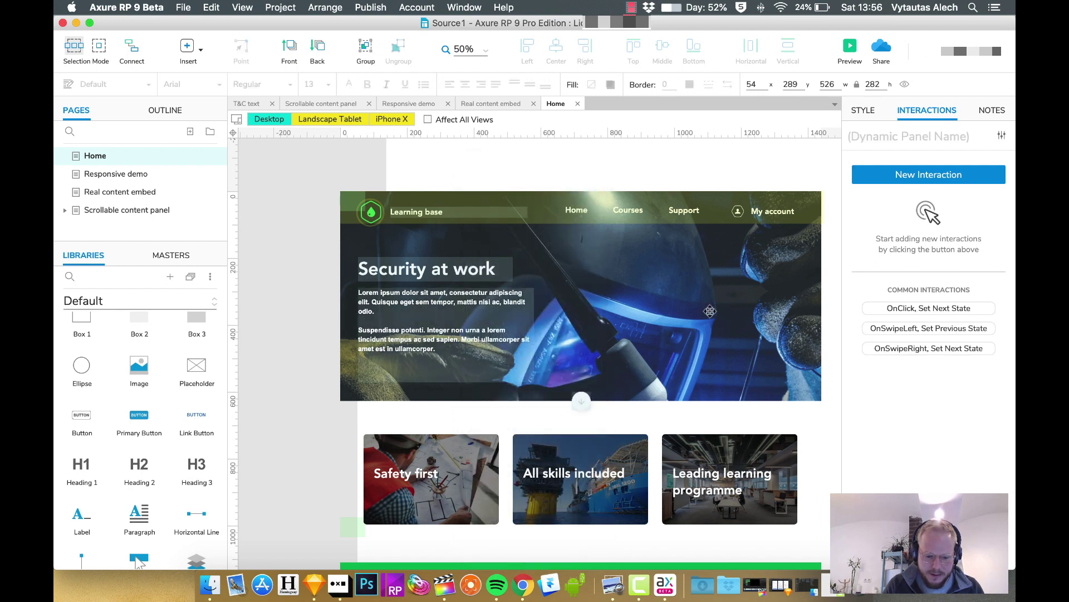
type("+")
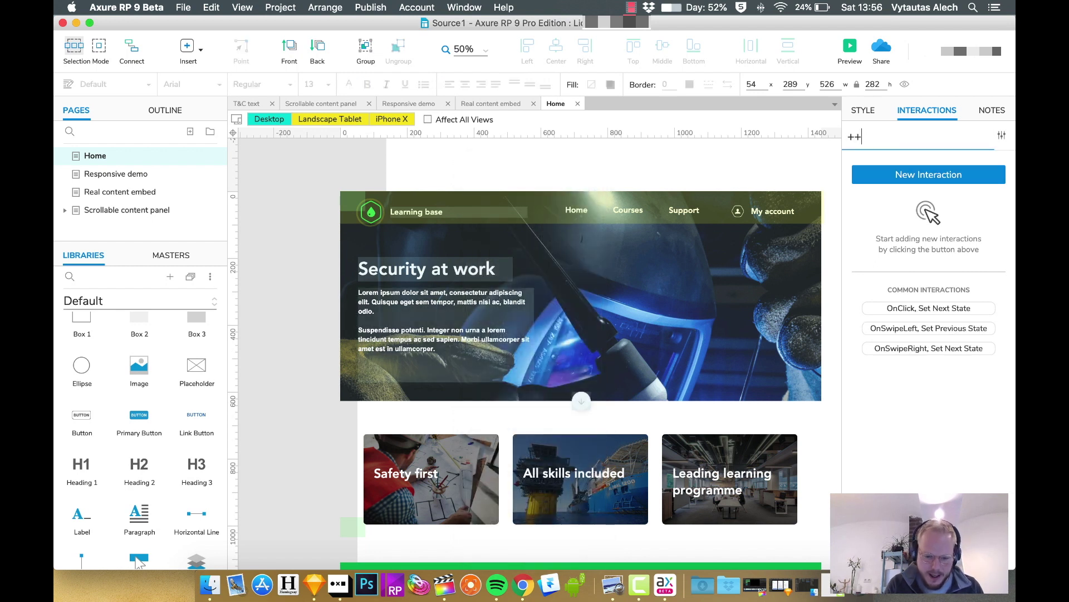
type("+Su")
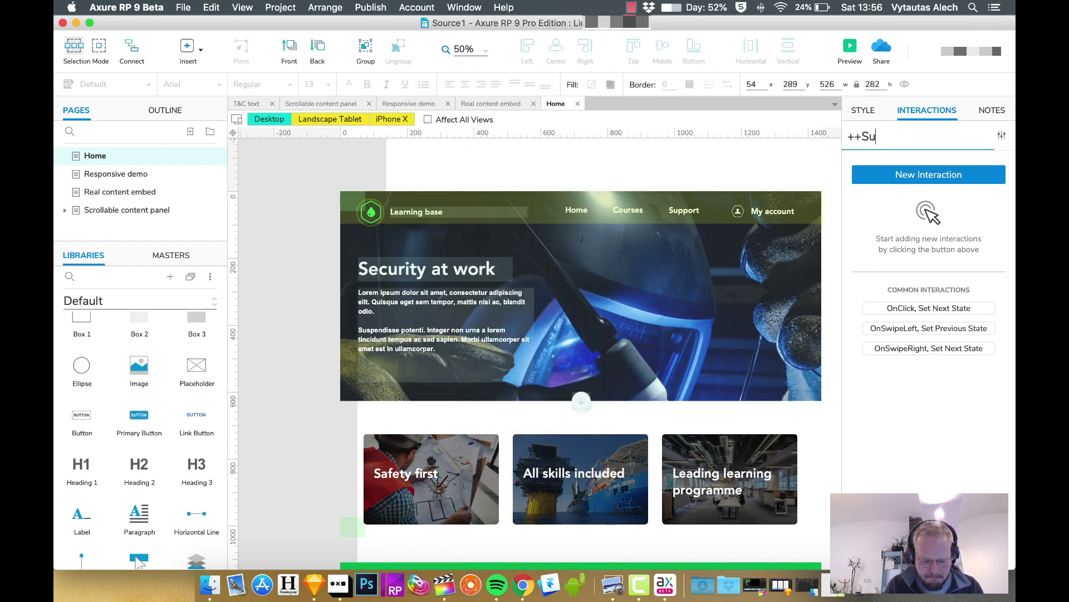
type("bheadline1")
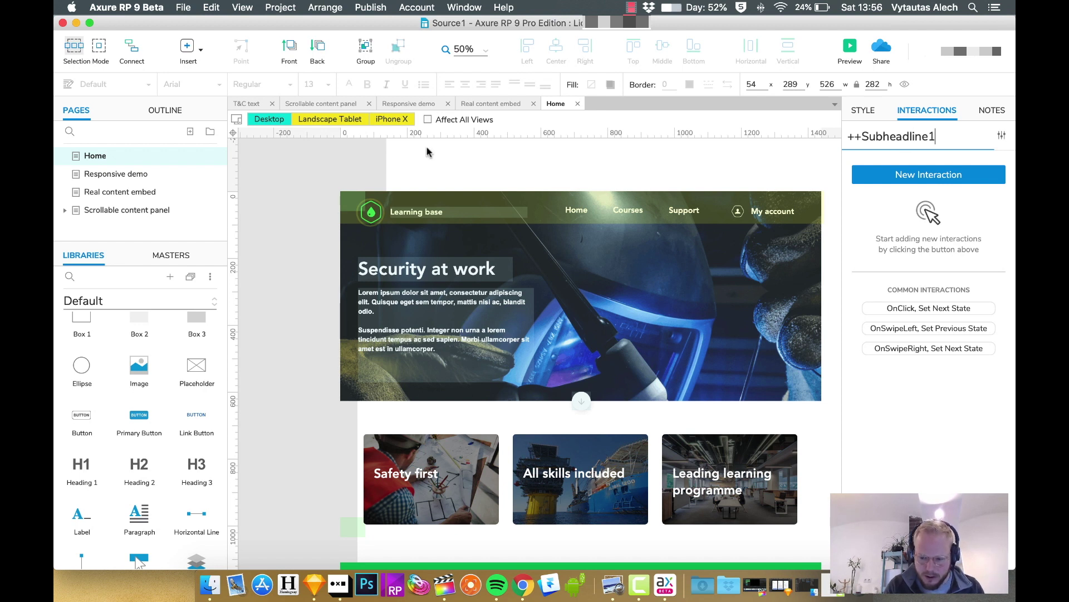
key("Return")
Step: Convert the welding image inside the hero panel into a dynamic panel, giving it a name that begins with ++Headerba
double_click(714, 311)
left_click(745, 343)
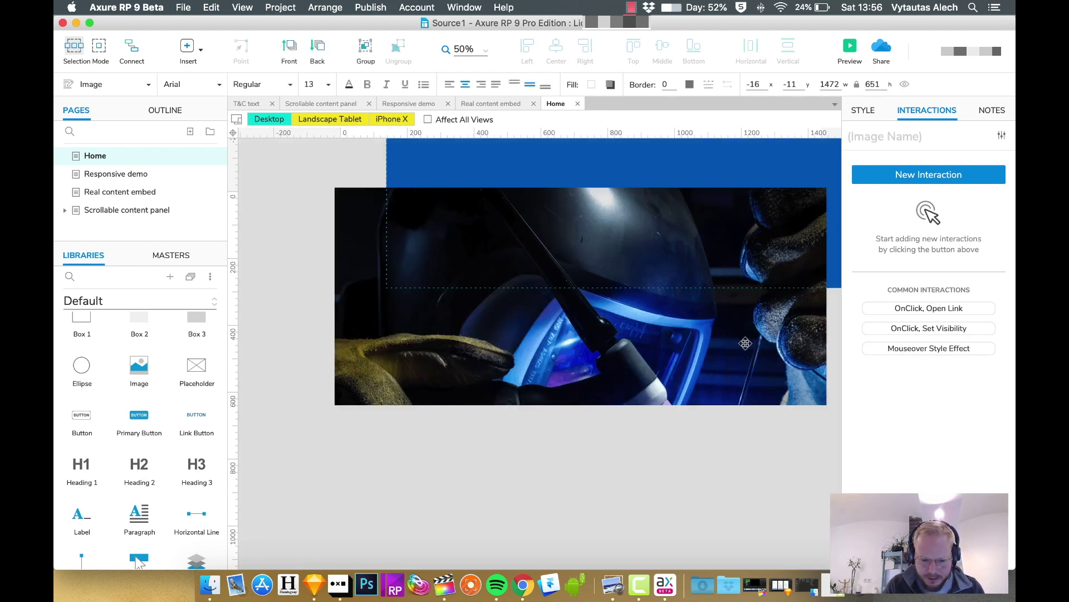
scroll(745, 343, "up", 1)
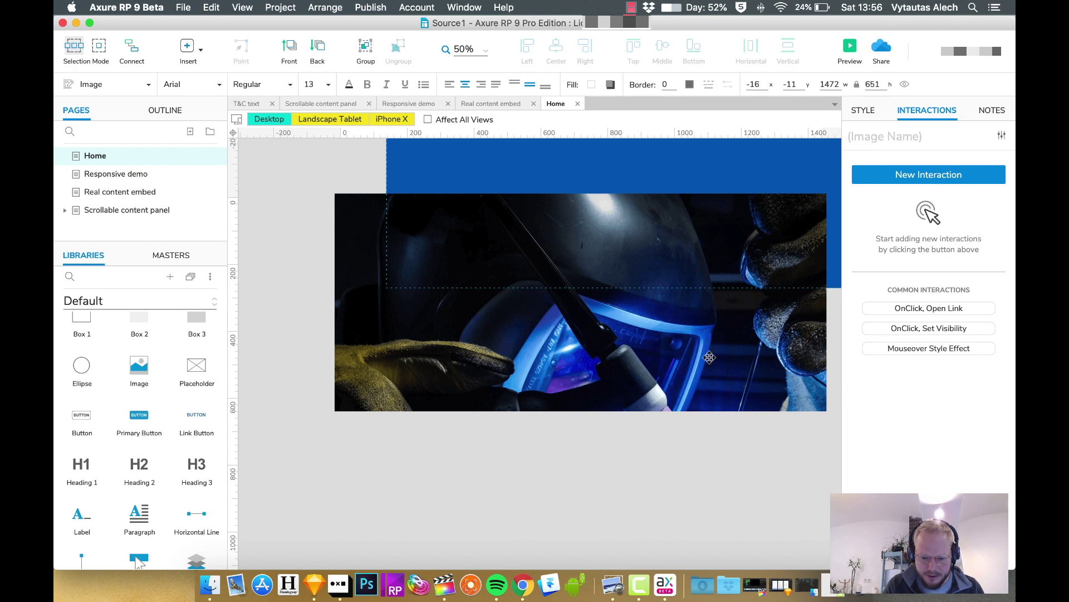
right_click(707, 355)
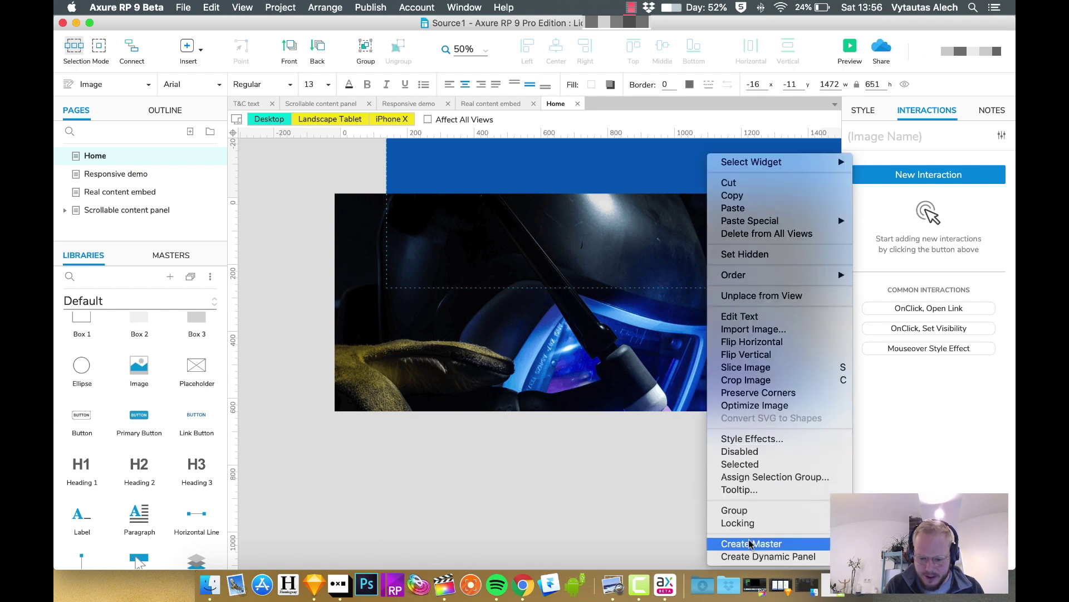
left_click(758, 557)
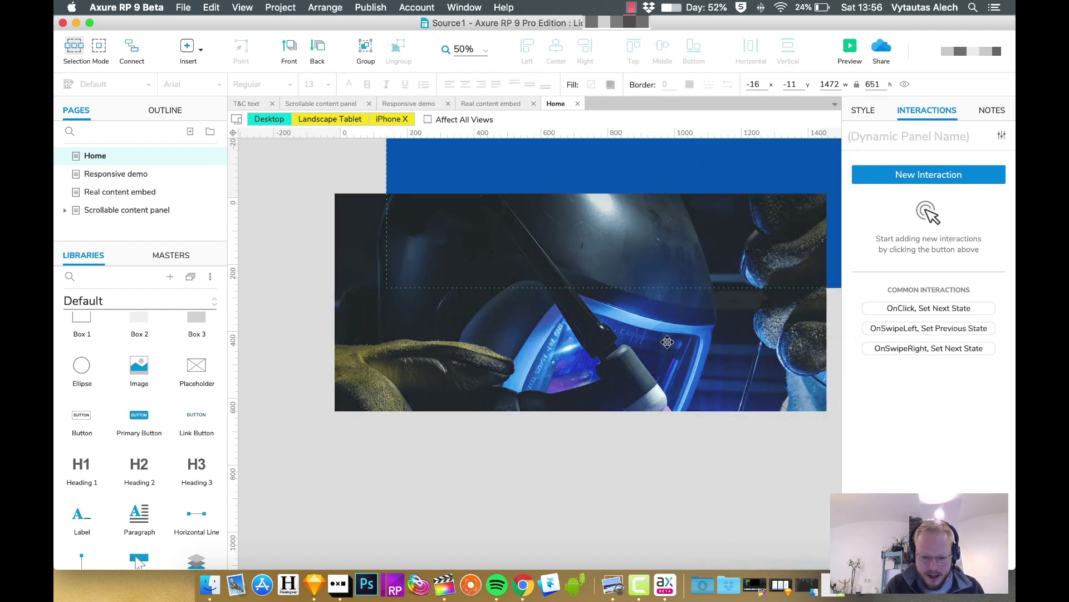
left_click(890, 139)
type("++Headerba")
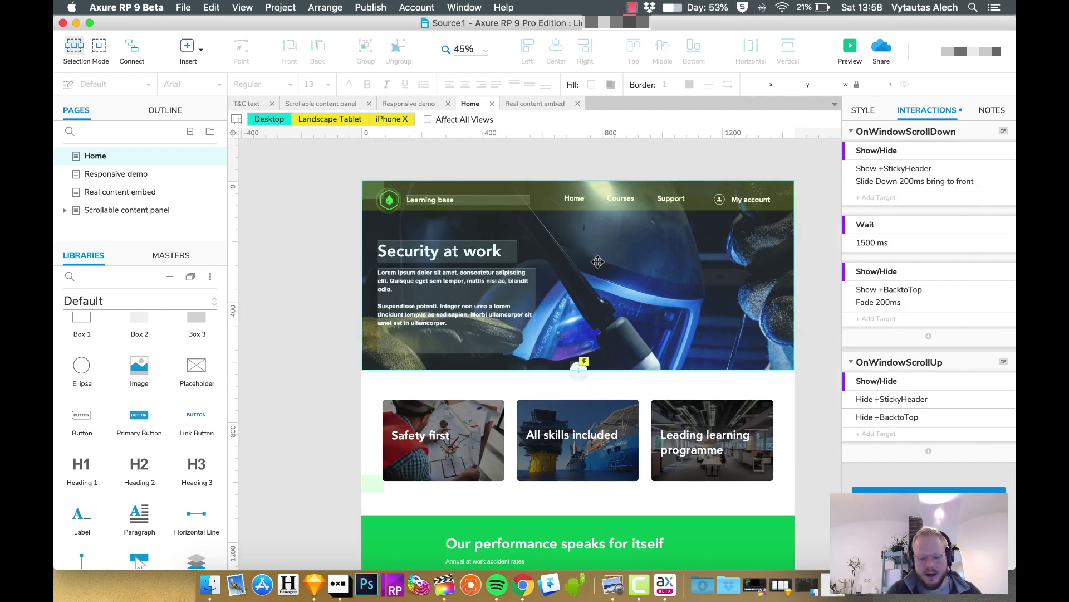
Step: Set the ++Subheadline1 and ++Headline1 dynamic panels on the Home page to hidden
left_click(467, 245)
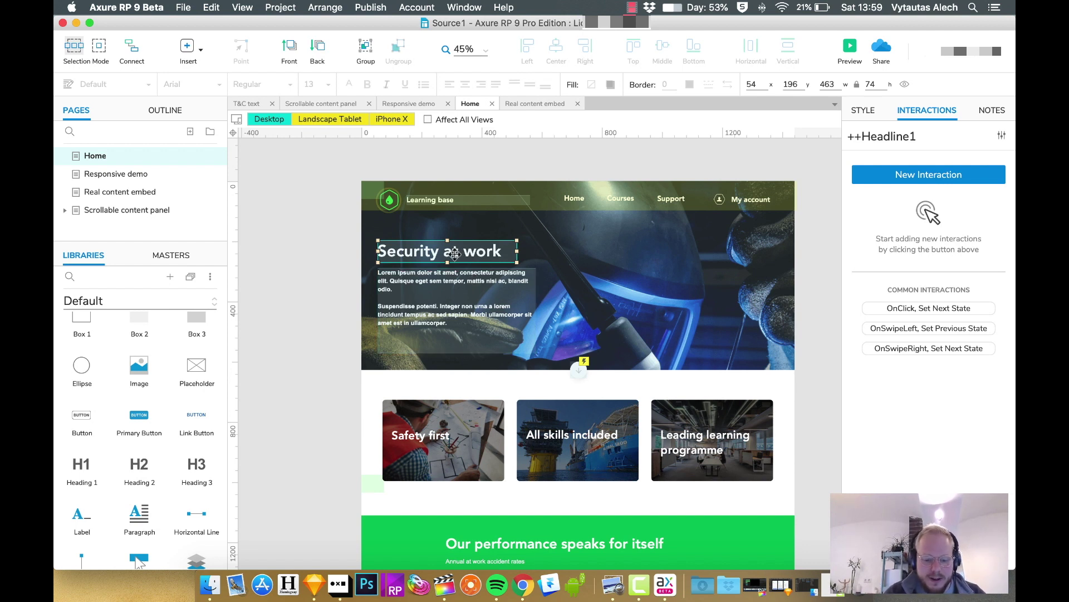
left_click(456, 288)
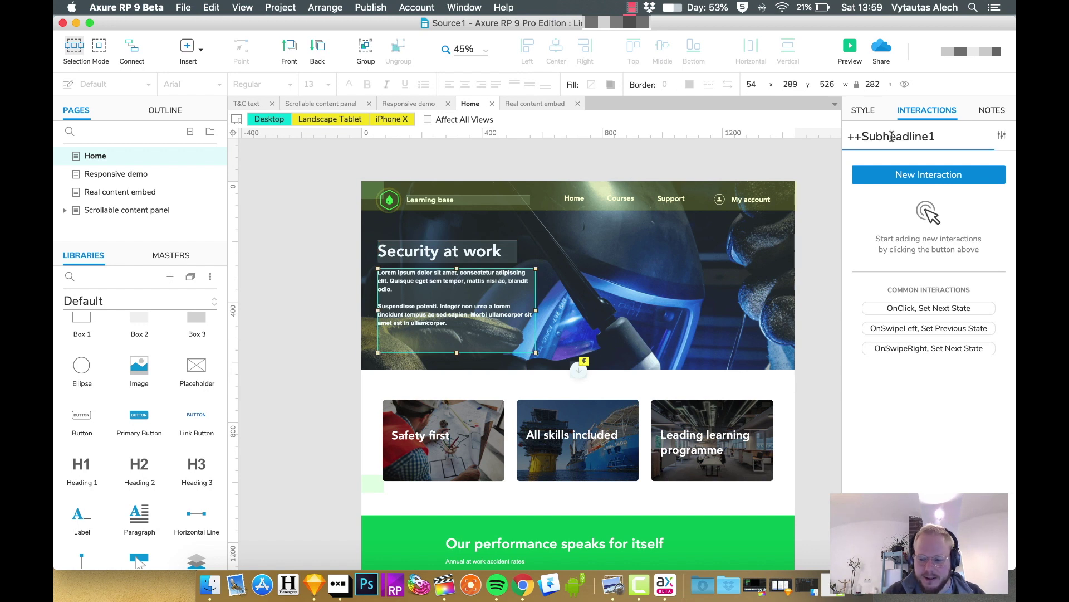
left_click(1000, 138)
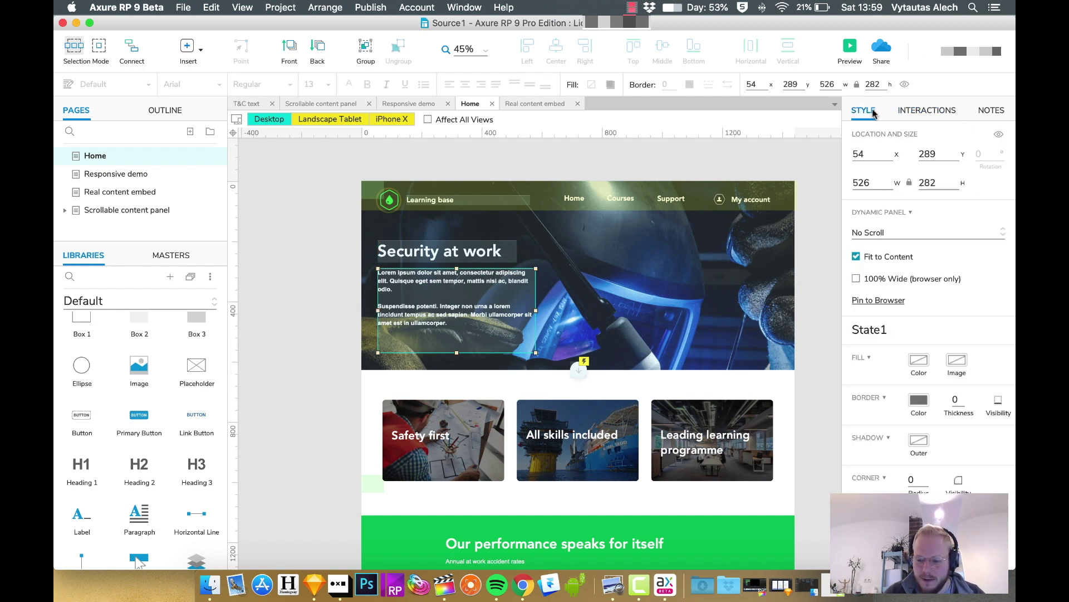
left_click(1000, 136)
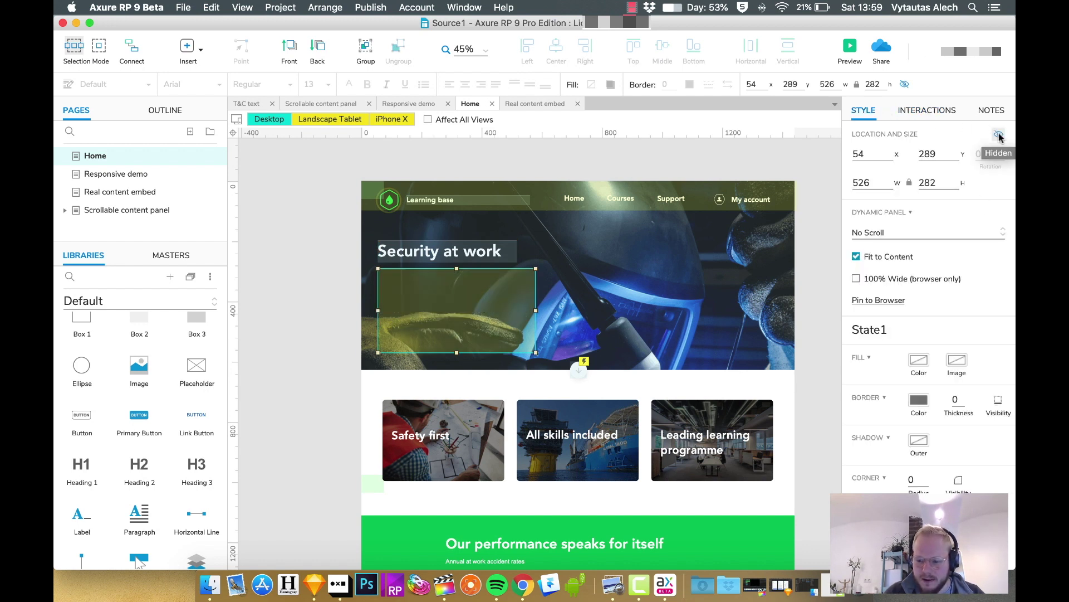
left_click(384, 252)
left_click(998, 135)
left_click(274, 277)
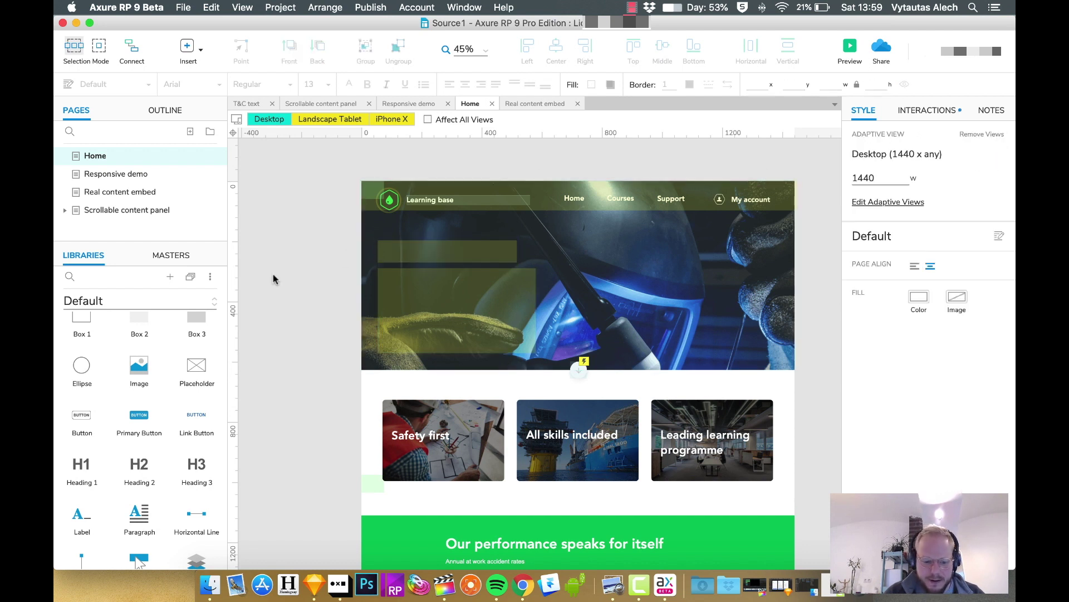
left_click(454, 287)
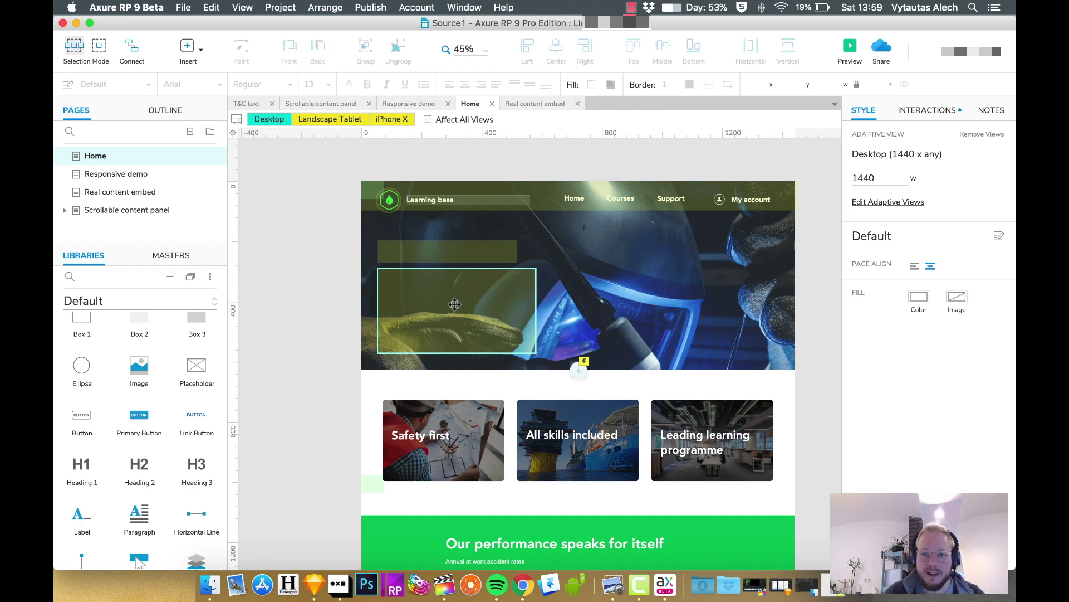
left_click(390, 252)
Step: Add an OnPageLoad interaction to the Home page with a Show/Hide action targeting the ++Headline1 panel
left_click(279, 251)
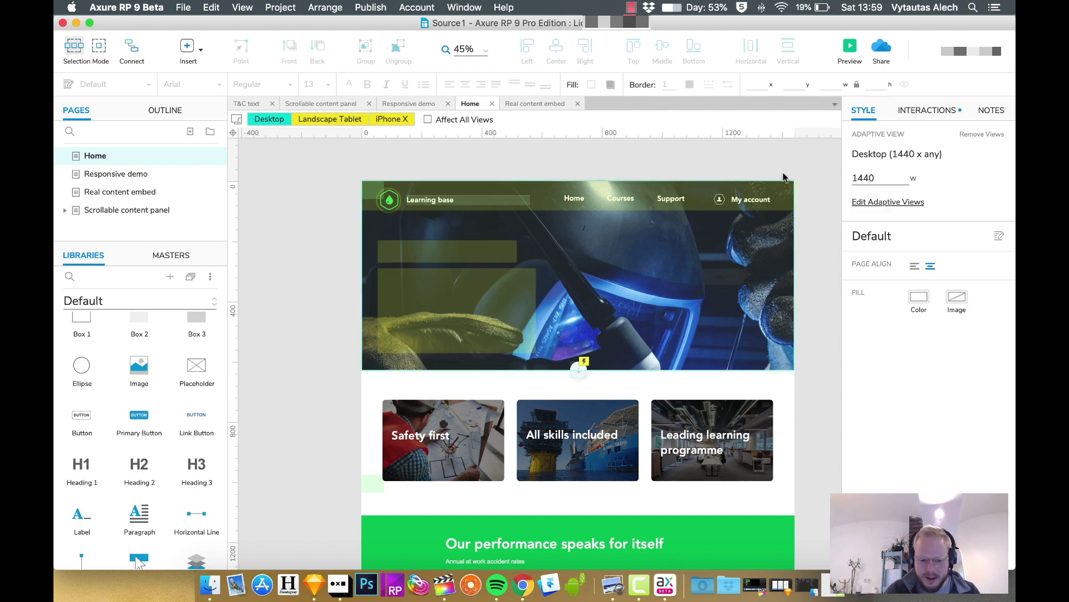
left_click(924, 110)
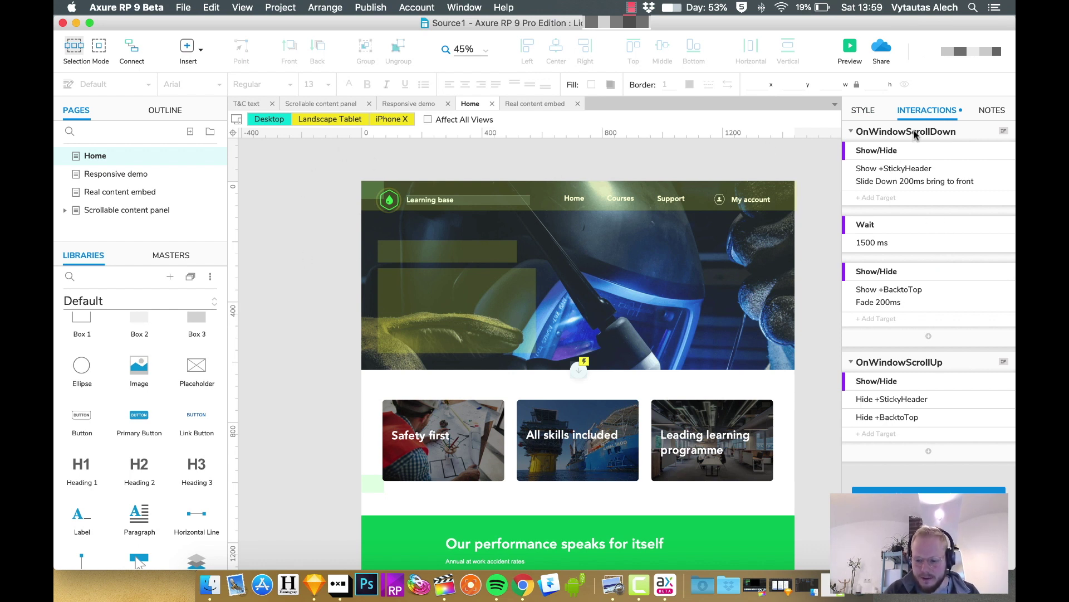
left_click(929, 491)
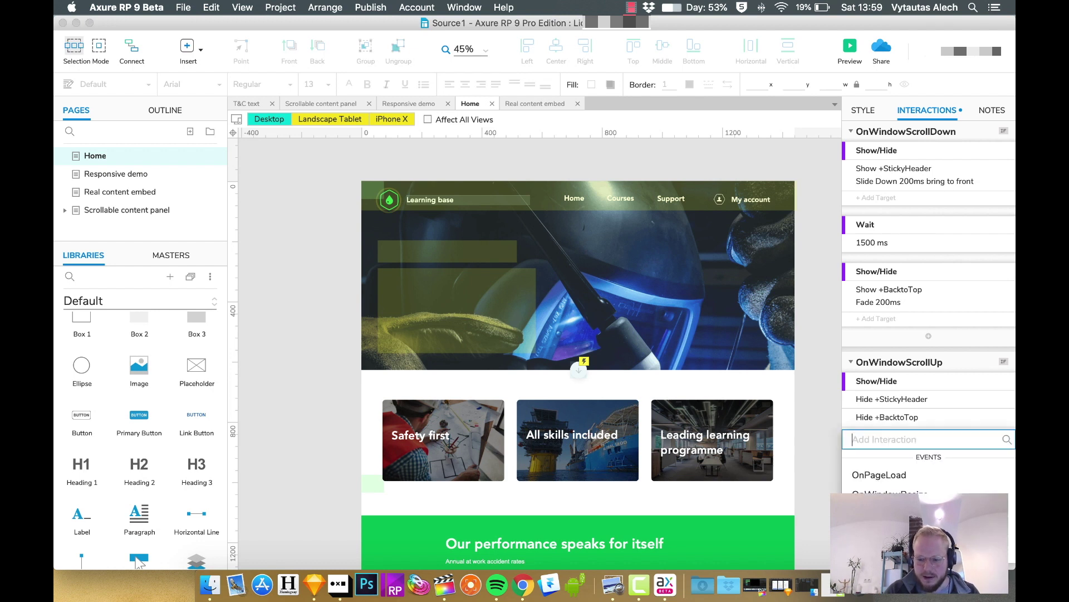
left_click(908, 476)
scroll(909, 479, "down", 3)
left_click(895, 479)
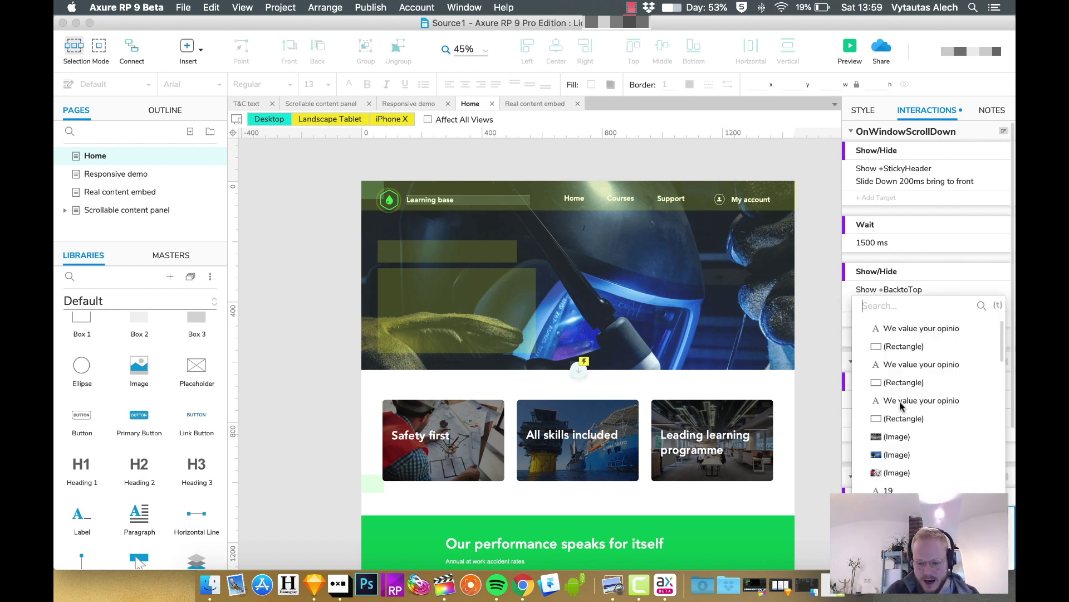
scroll(923, 396, "down", 5)
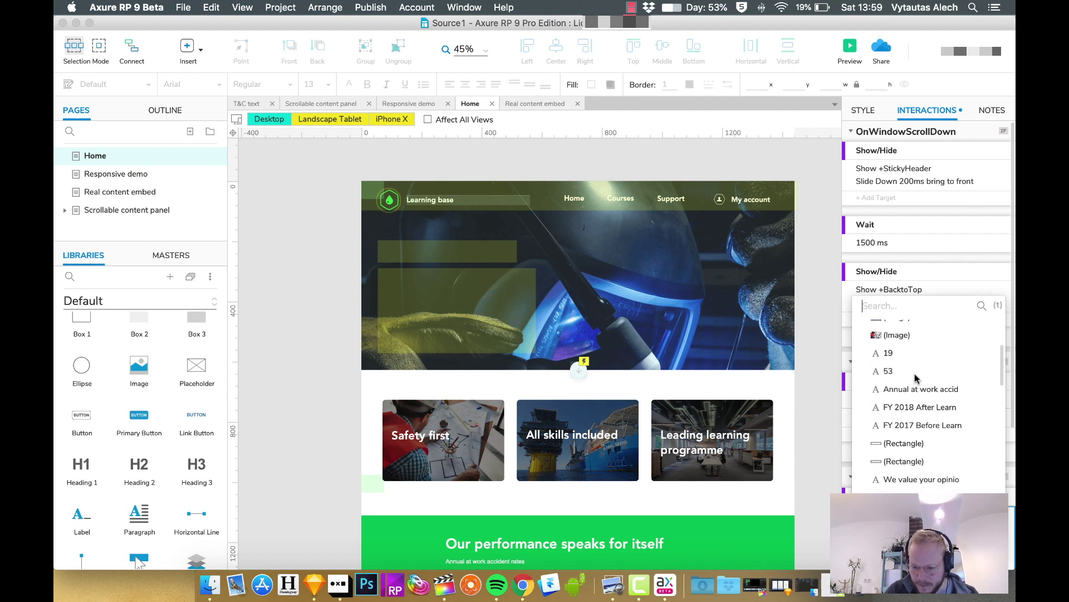
type("++")
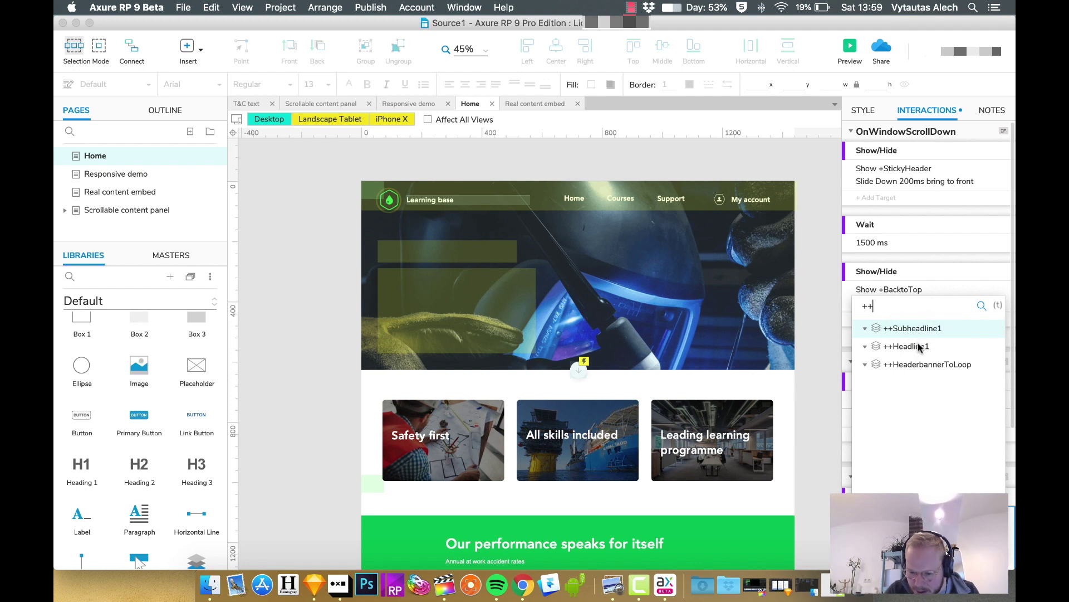
left_click(919, 346)
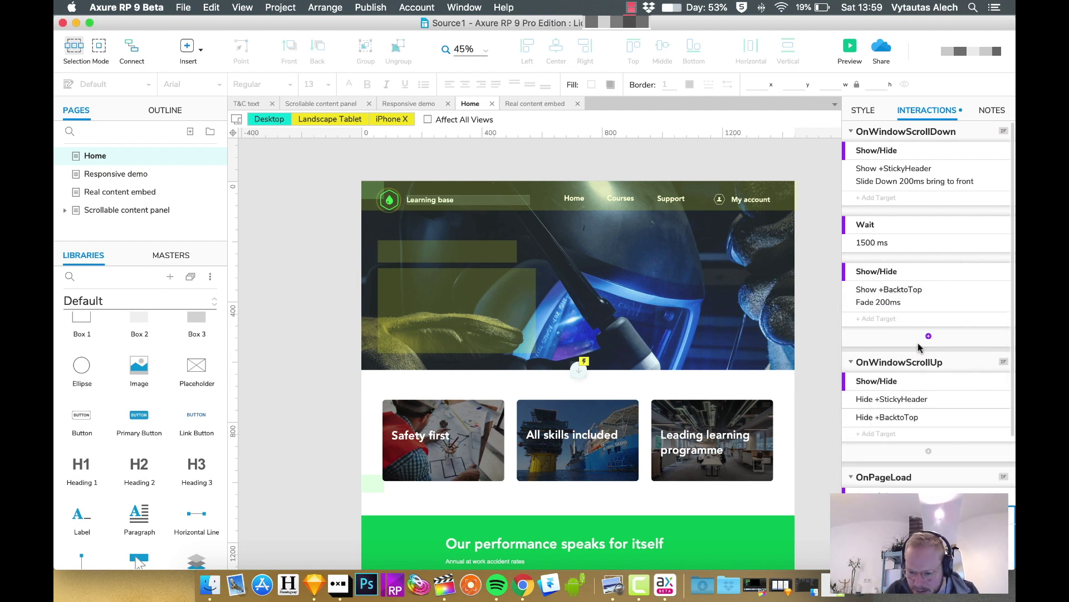
Step: Set the page-load action to show ++Headline1 with a 500 ms Slide Right animation and Ease In Cubic easing
scroll(928, 312, "down", 2)
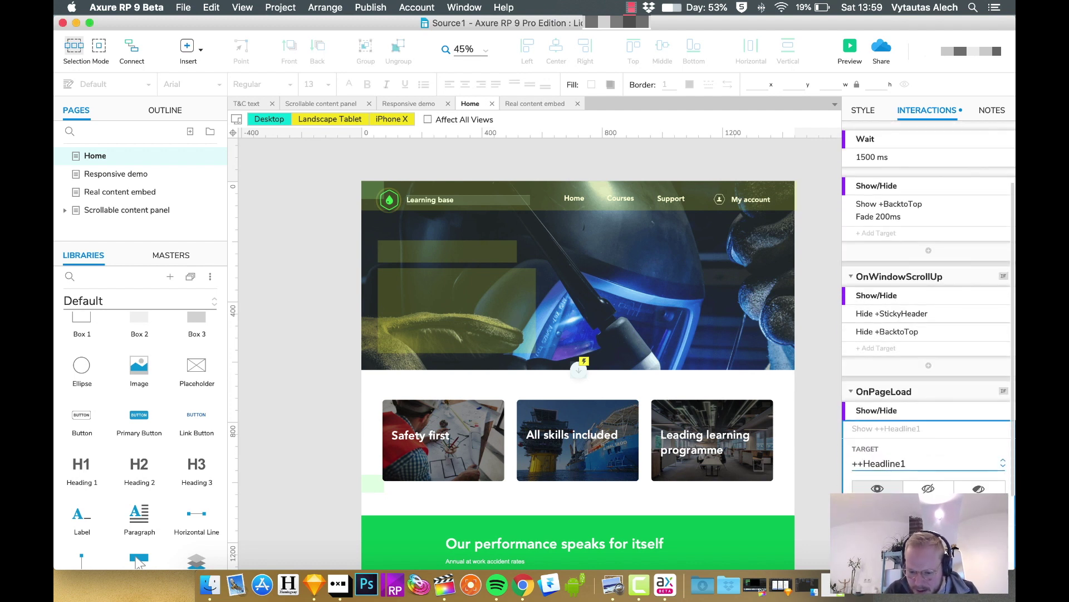
left_click(891, 532)
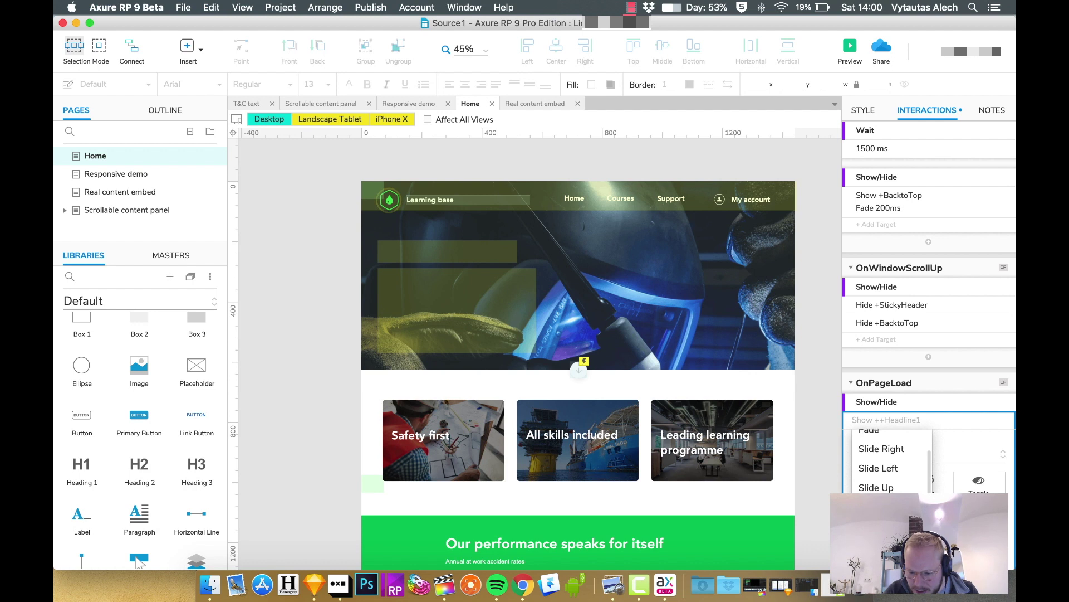
scroll(891, 468, "down", 1)
scroll(903, 485, "down", 1)
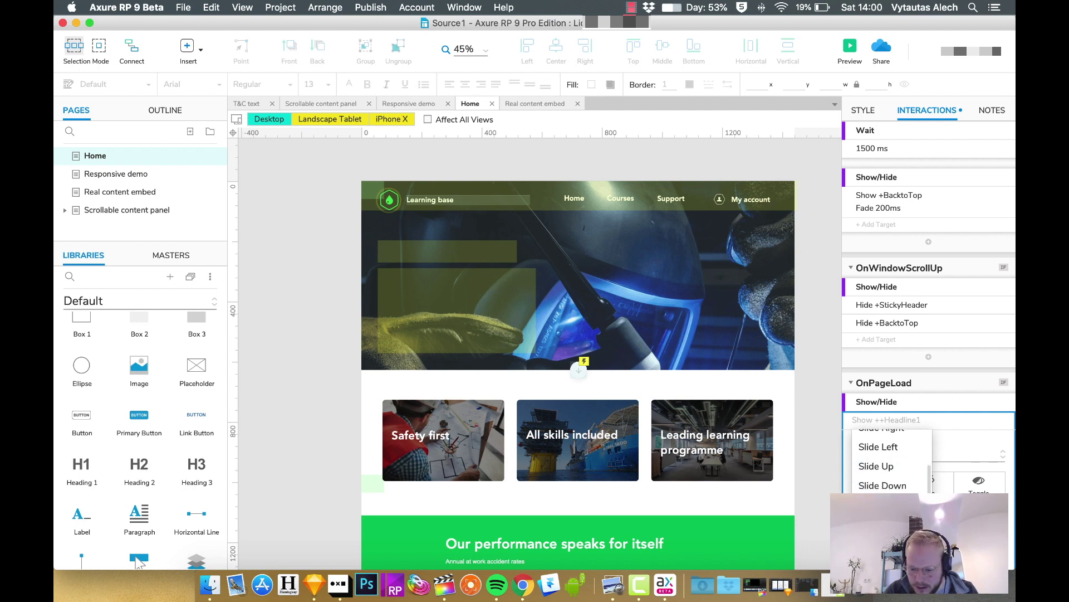
scroll(902, 482, "up", 3)
left_click(902, 478)
scroll(904, 462, "down", 3)
left_click(904, 453)
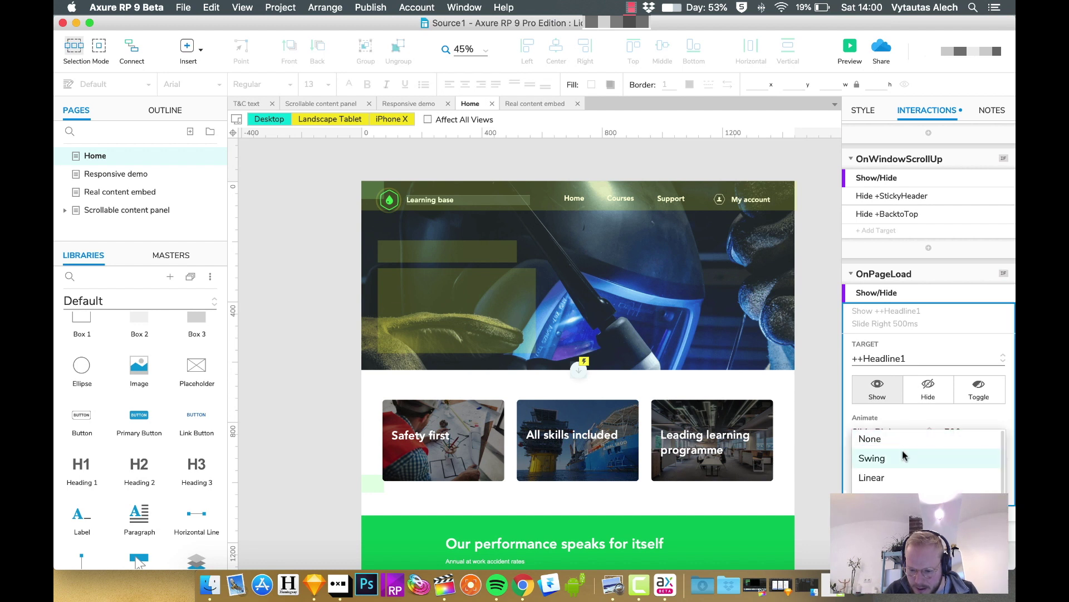
left_click(903, 494)
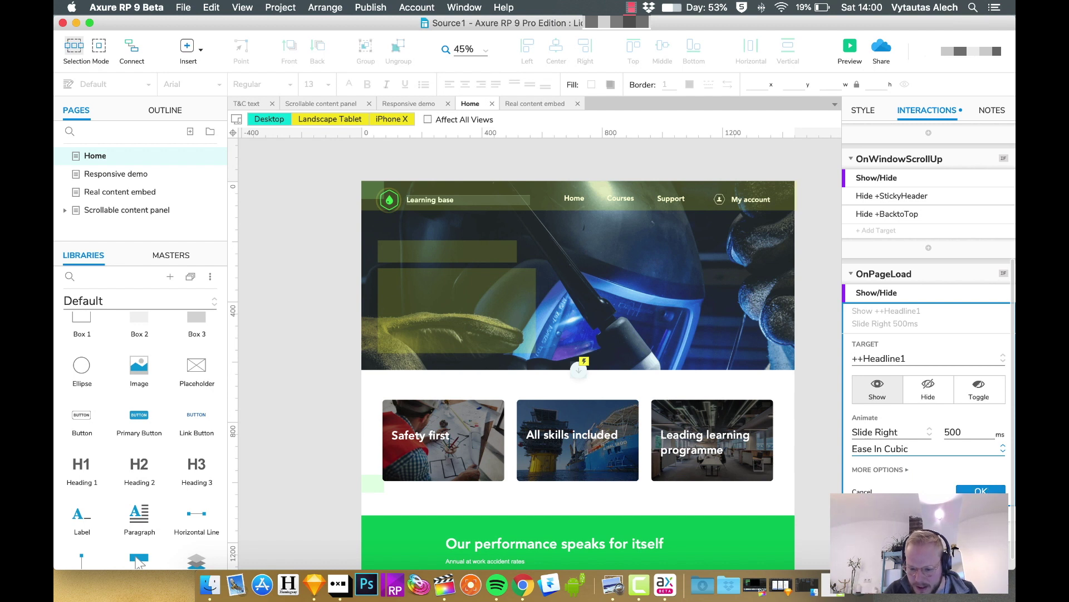
Step: Add ++Subheadline1 to the page-load Show action with an 800 ms Slide Right animation, and preview the page in the browser
left_click(876, 512)
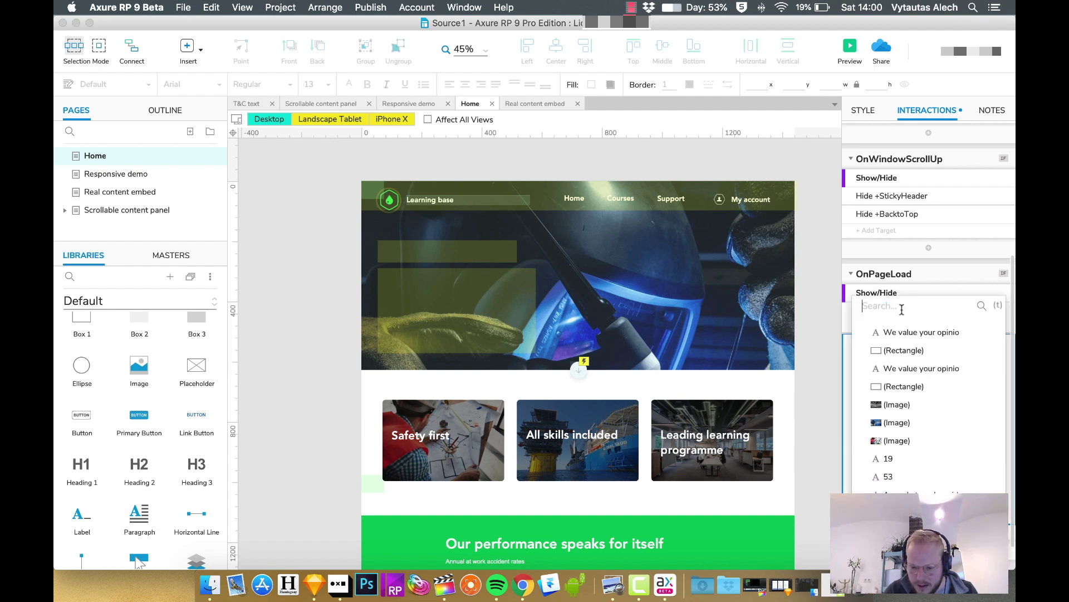
type("++")
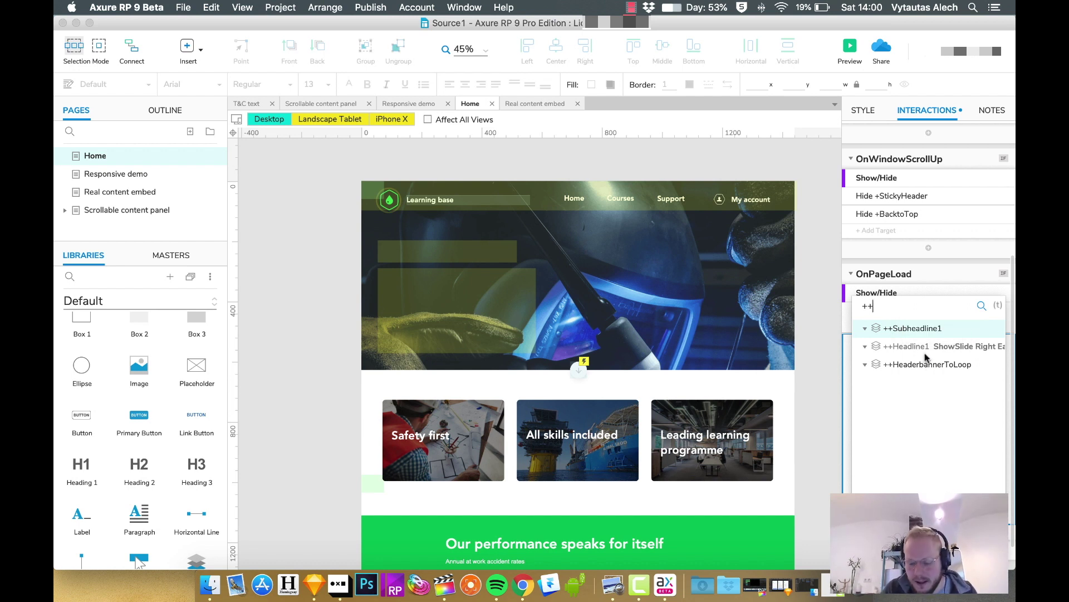
left_click(915, 332)
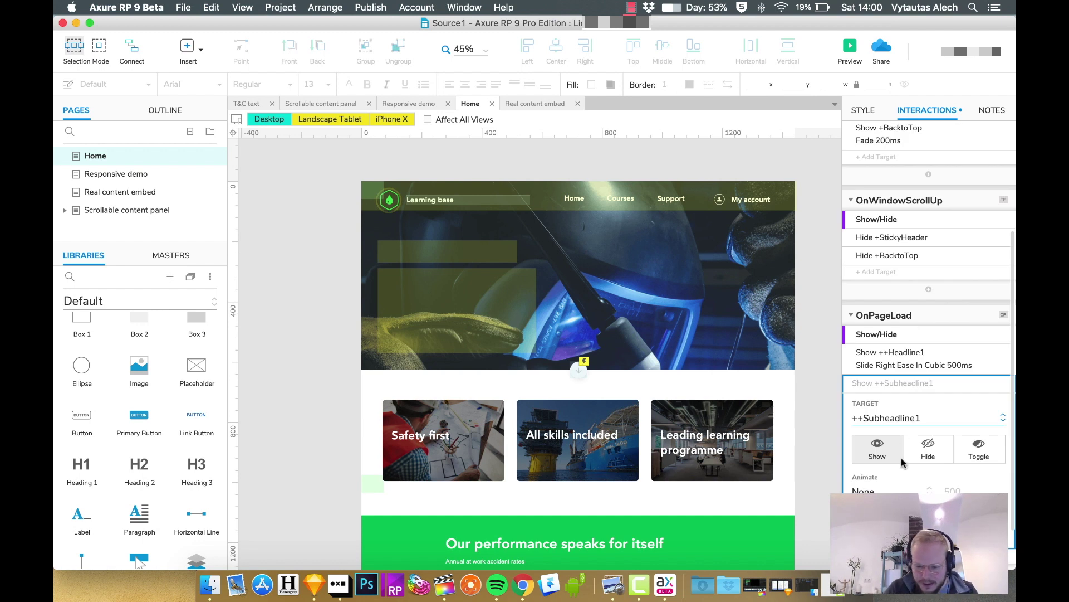
left_click(897, 492)
left_click(898, 481)
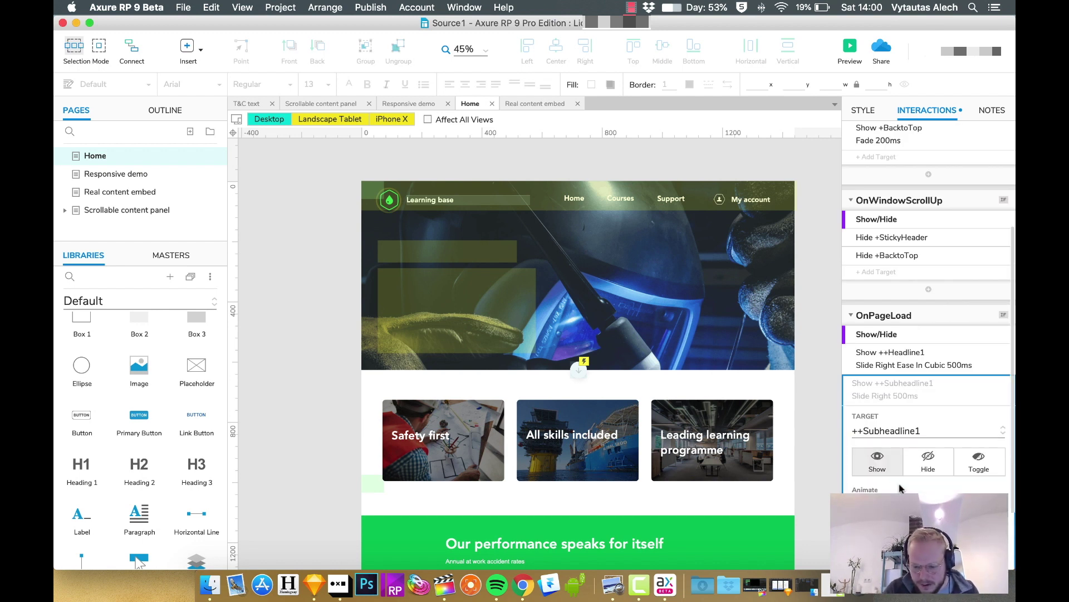
scroll(939, 490, "down", 1)
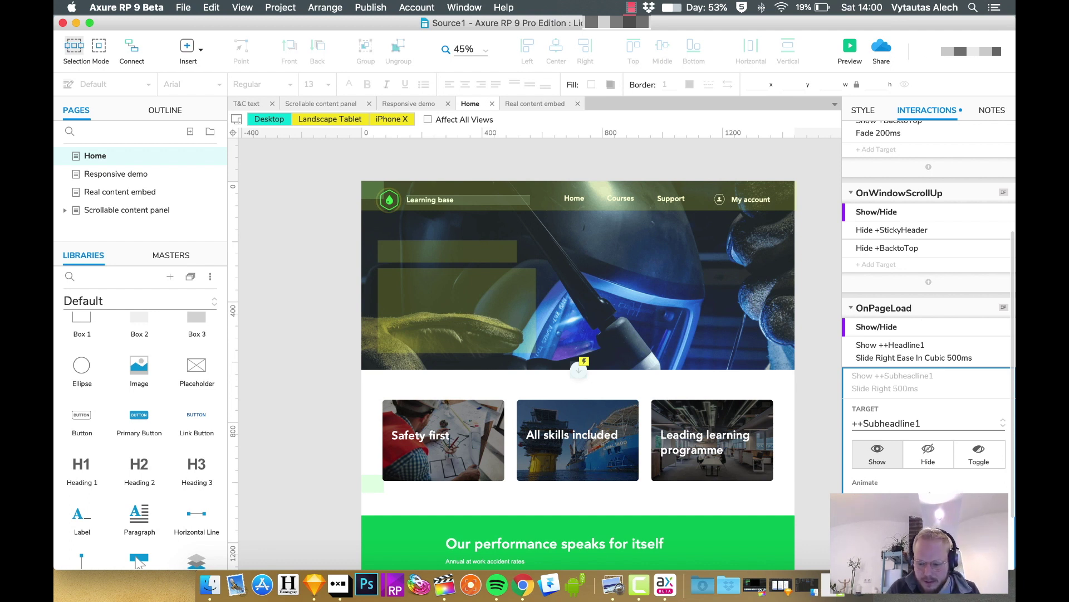
key("Return")
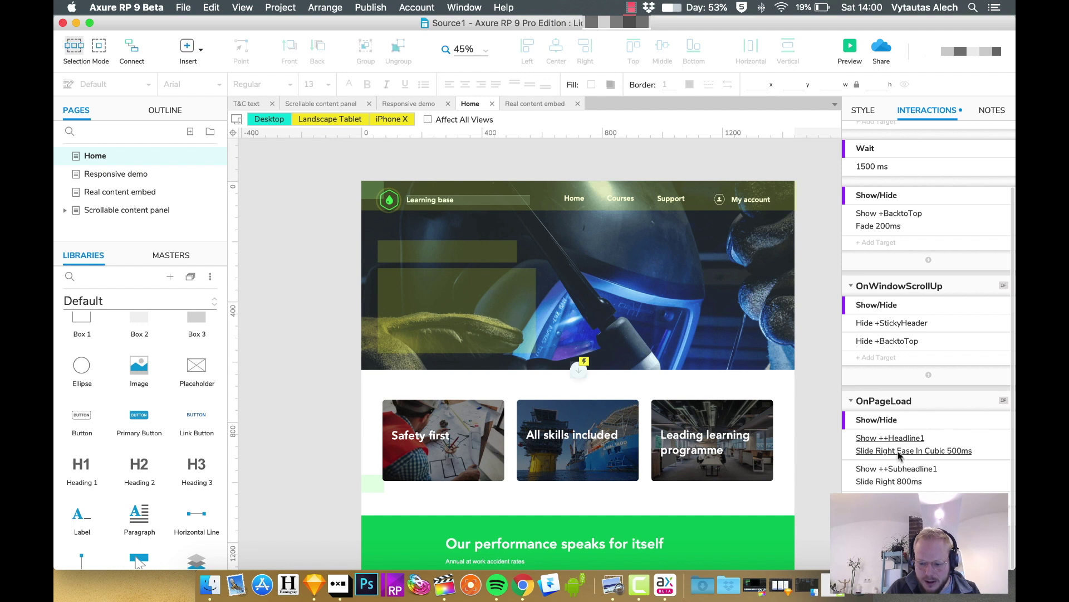
left_click(848, 54)
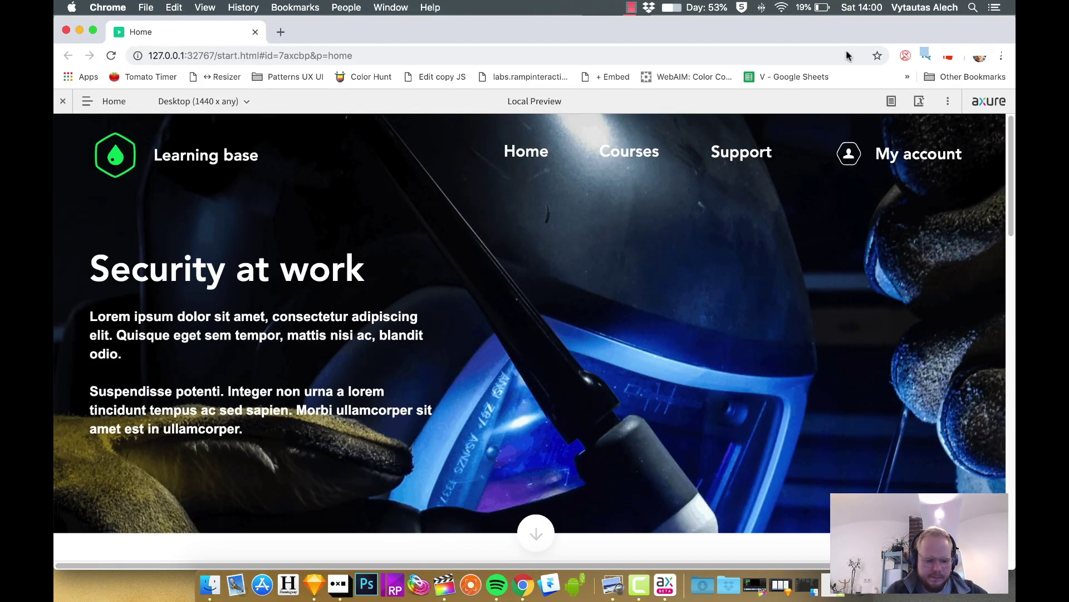
left_click(254, 33)
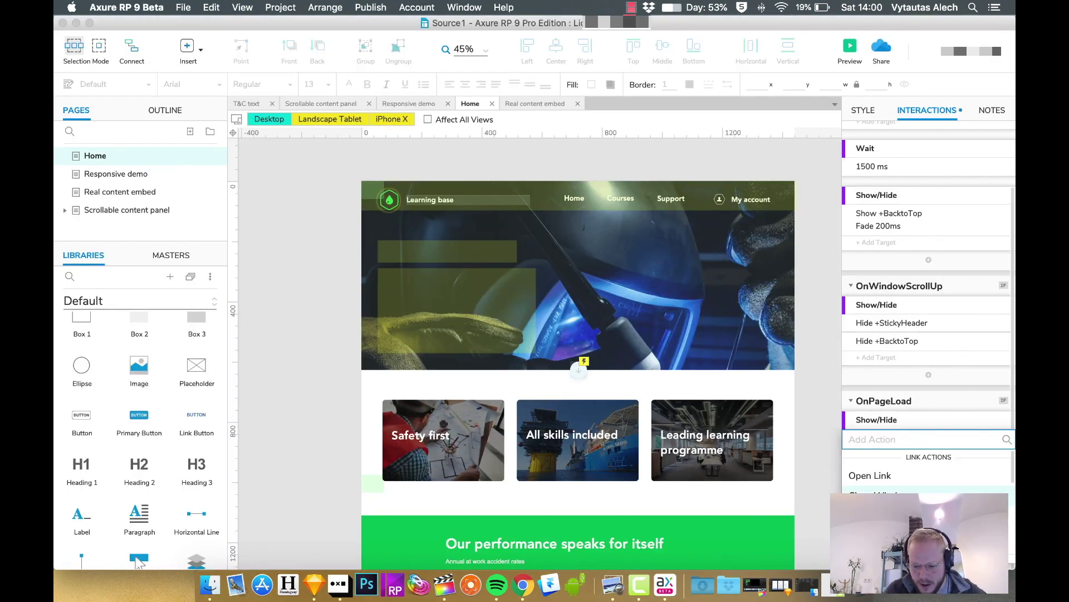
Step: Add a 1500 ms Wait action to the OnPageLoad event and place it before the Show/Hide action
scroll(929, 470, "down", 8)
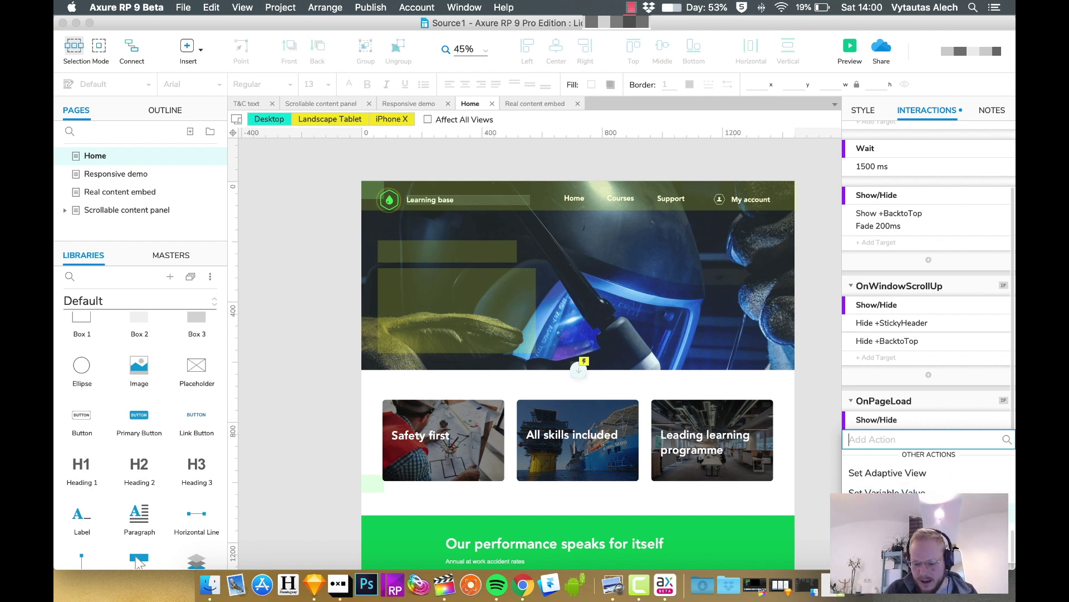
left_click(861, 513)
scroll(928, 329, "down", 2)
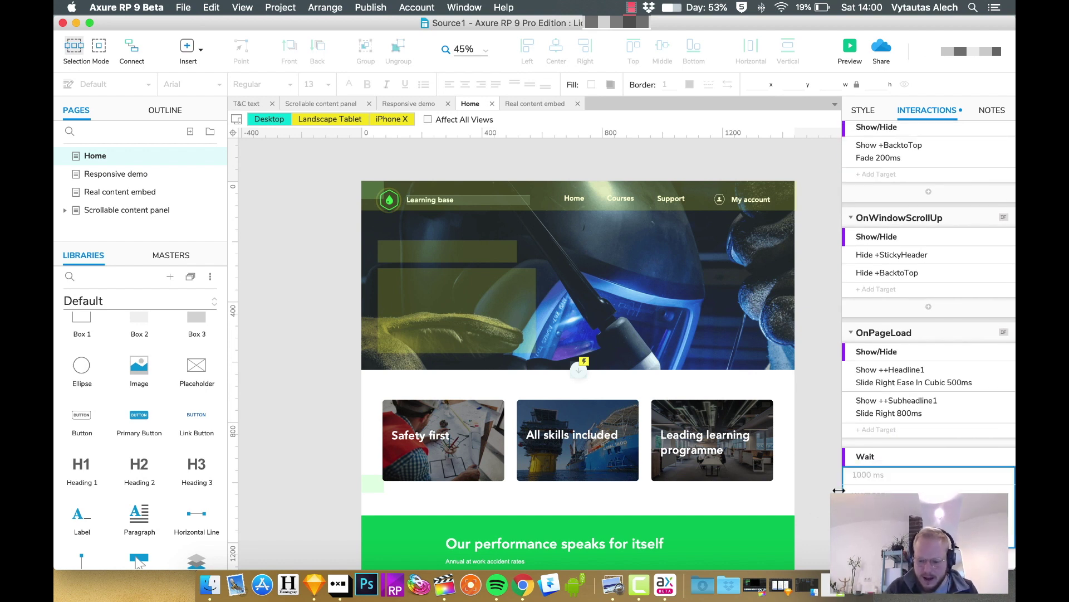
left_click_drag(908, 460, 895, 345)
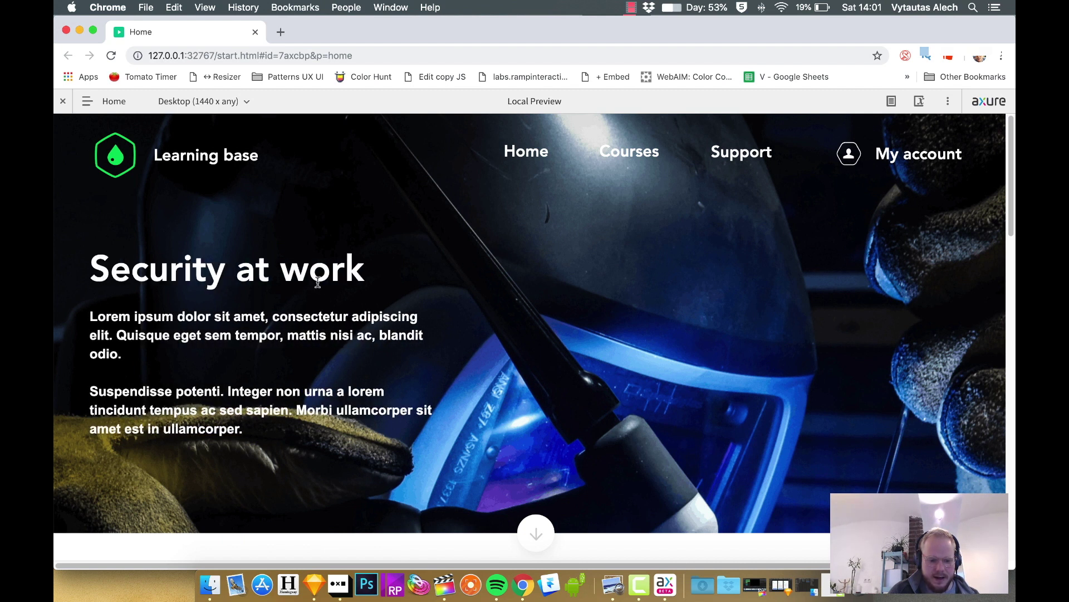
Step: View the delayed headline animation in the browser preview with the player controls closed, and return to Axure RP
left_click(62, 101)
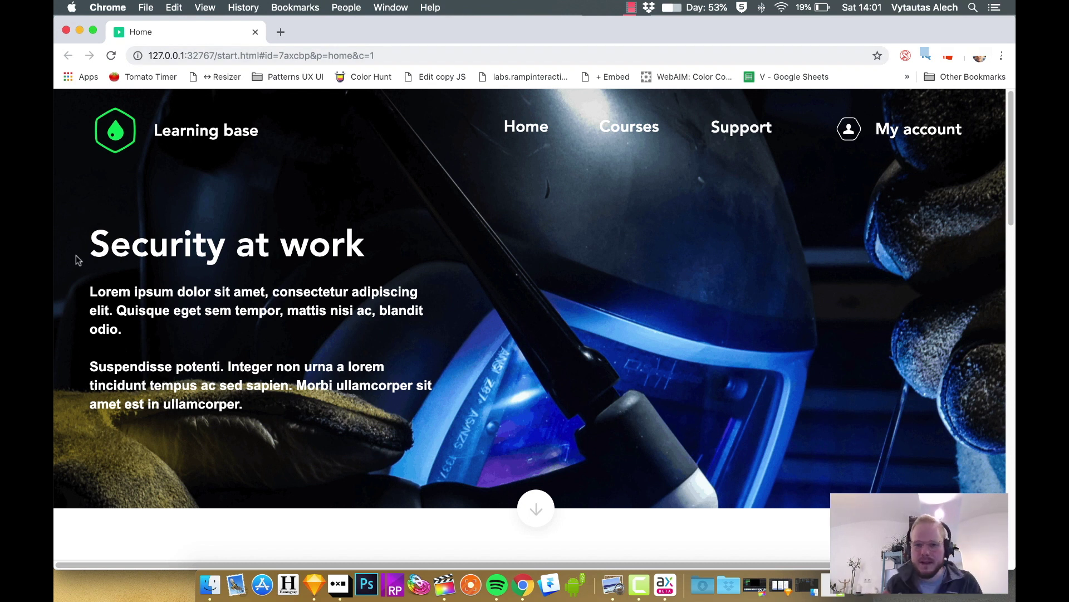
key("super+Tab")
left_click(334, 254)
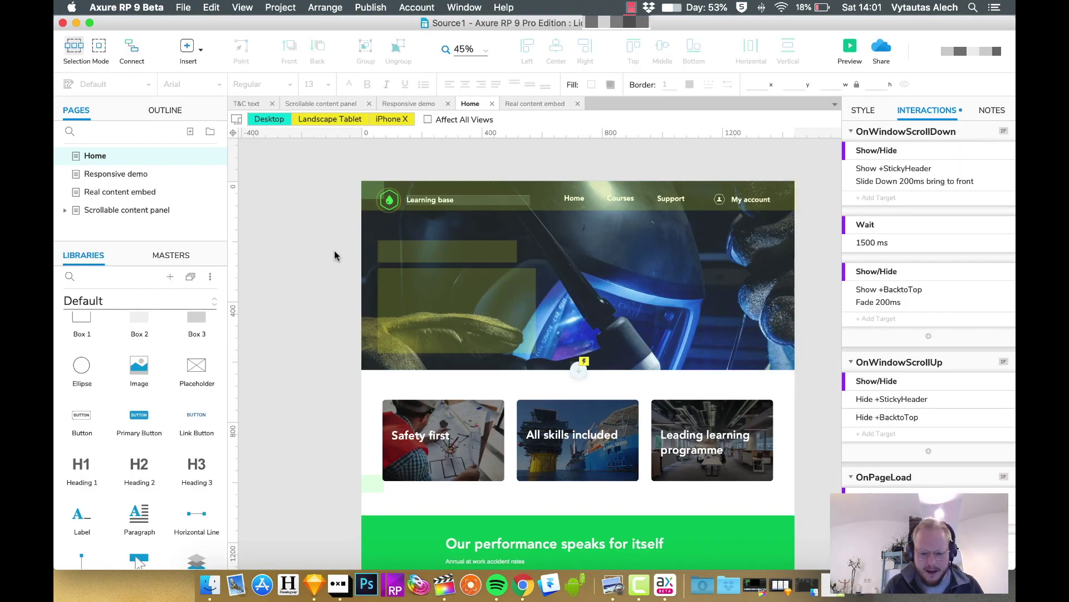
Step: Review the ++Headline1 panel and its Show settings within the page's OnPageLoad event
left_click(478, 249)
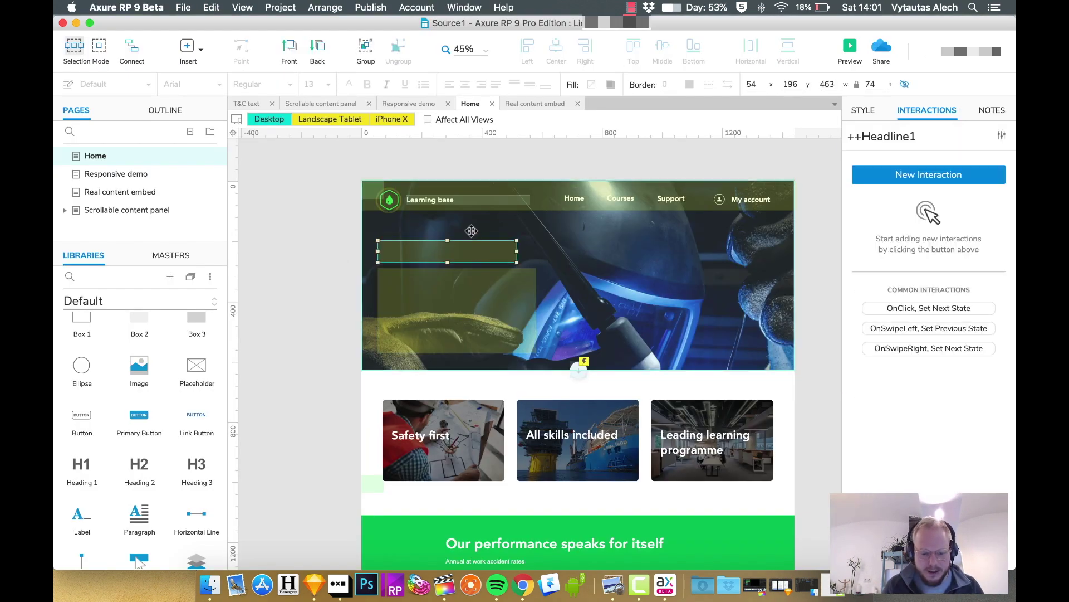
left_click(275, 228)
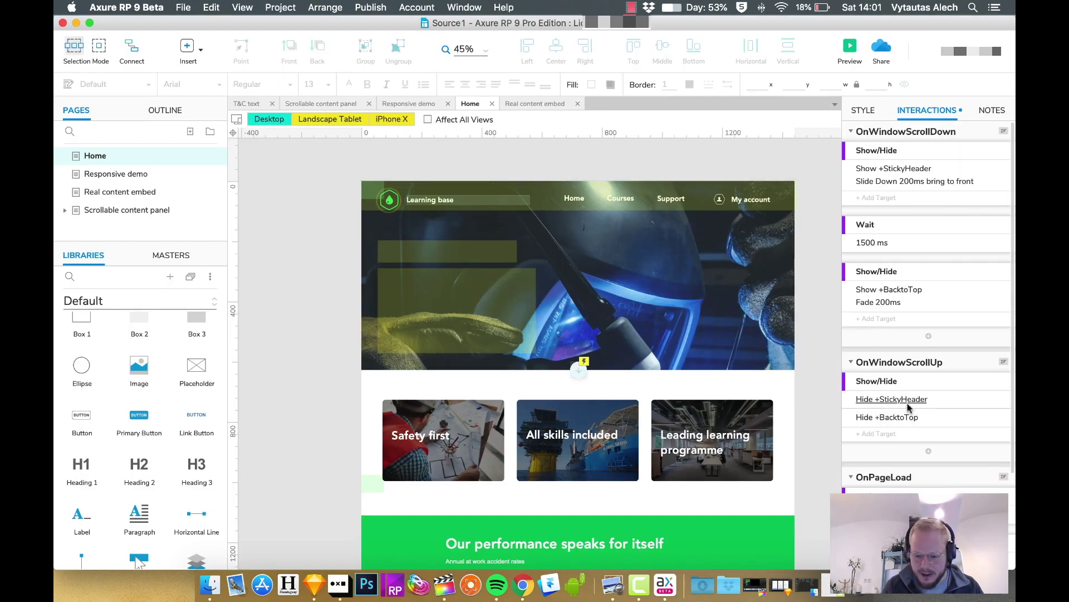
scroll(916, 454, "down", 5)
left_click(1001, 448)
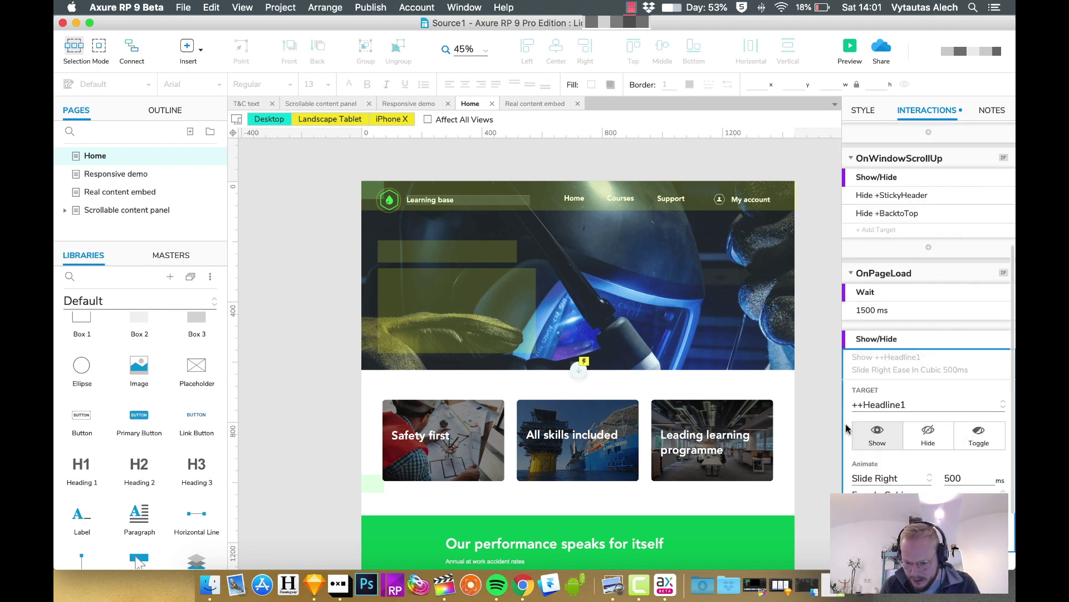
scroll(916, 341, "up", 4)
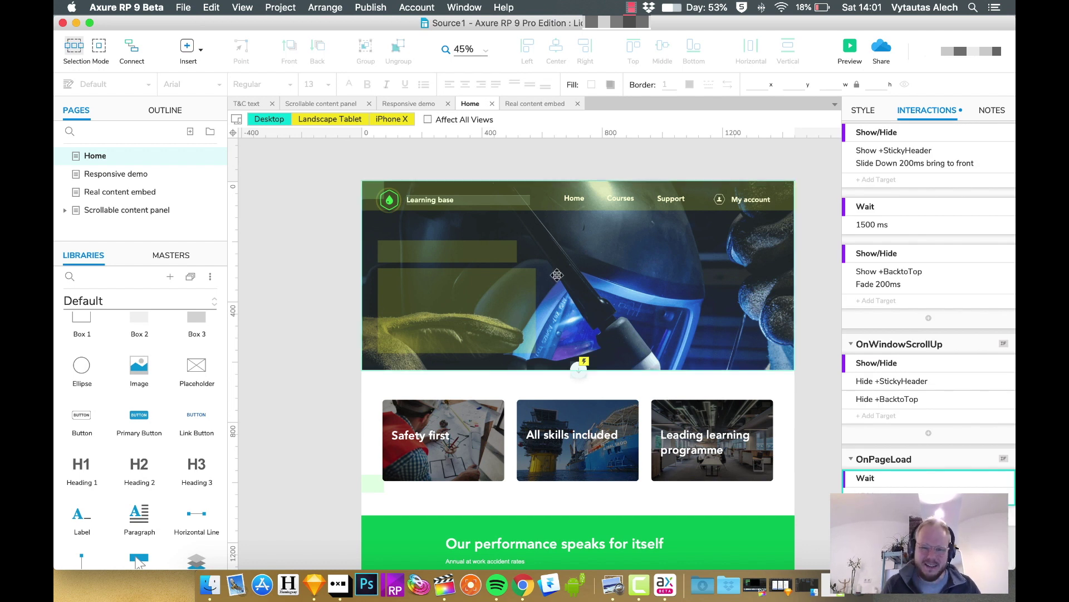
Step: Check the positions and sizes of the ++Headline1 and ++Subheadline1 panels over the hero banner
left_click(424, 247)
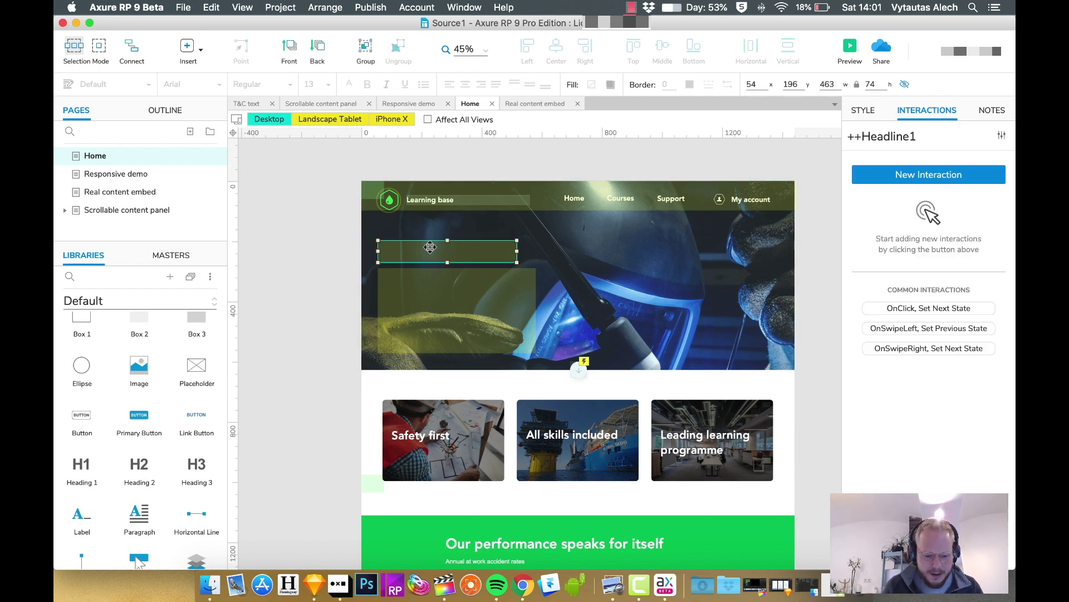
scroll(486, 252, "left", 2)
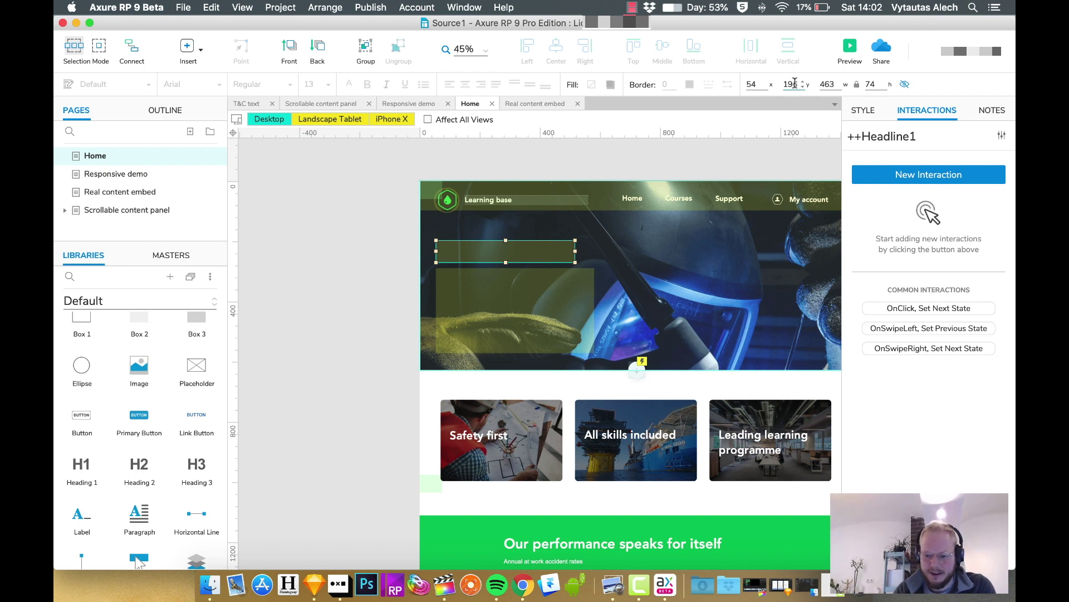
left_click(512, 318)
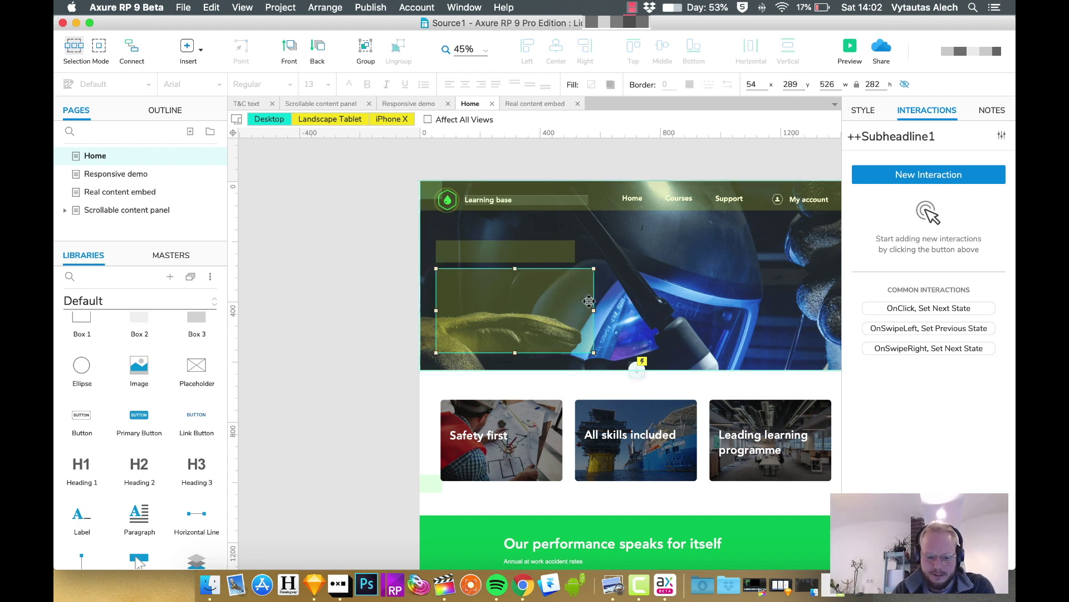
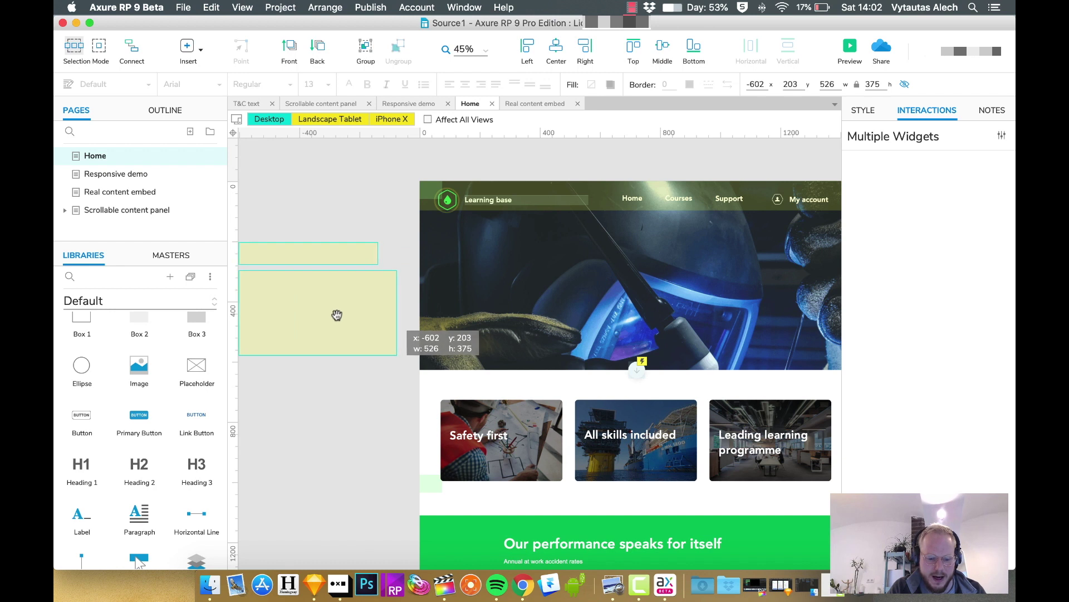
Step: Set the Wait action in the Home page's OnPageLoad event to 1000 ms
left_click(349, 443)
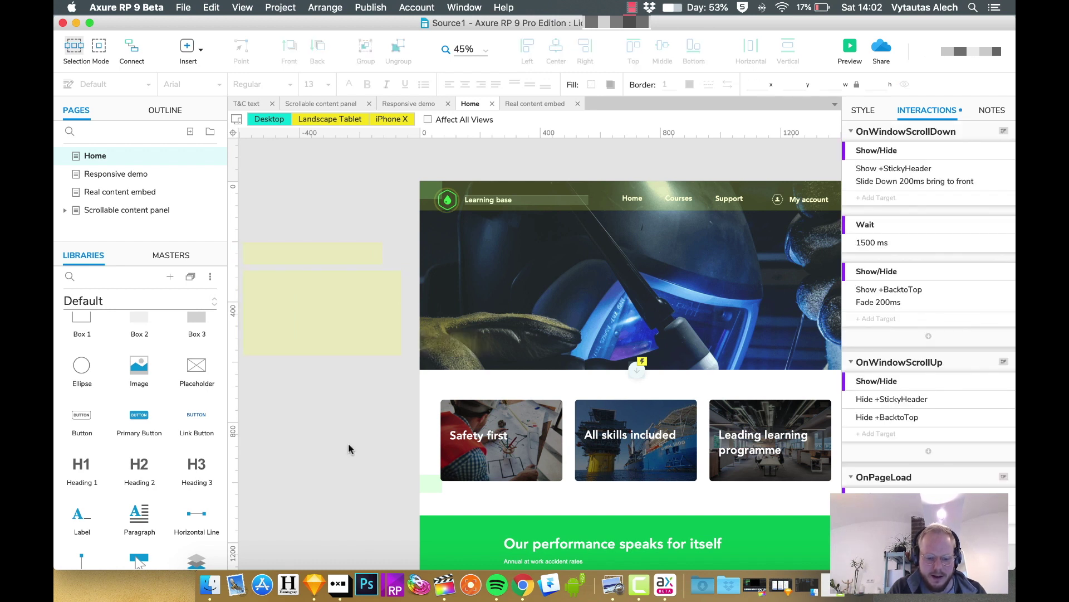
scroll(349, 442, "left", 1)
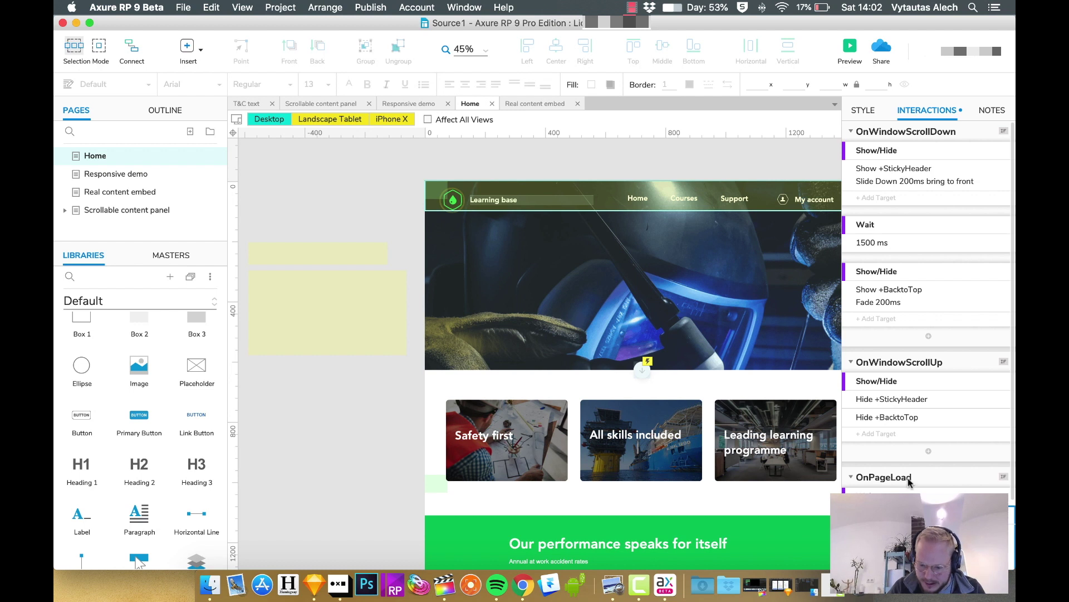
left_click(934, 496)
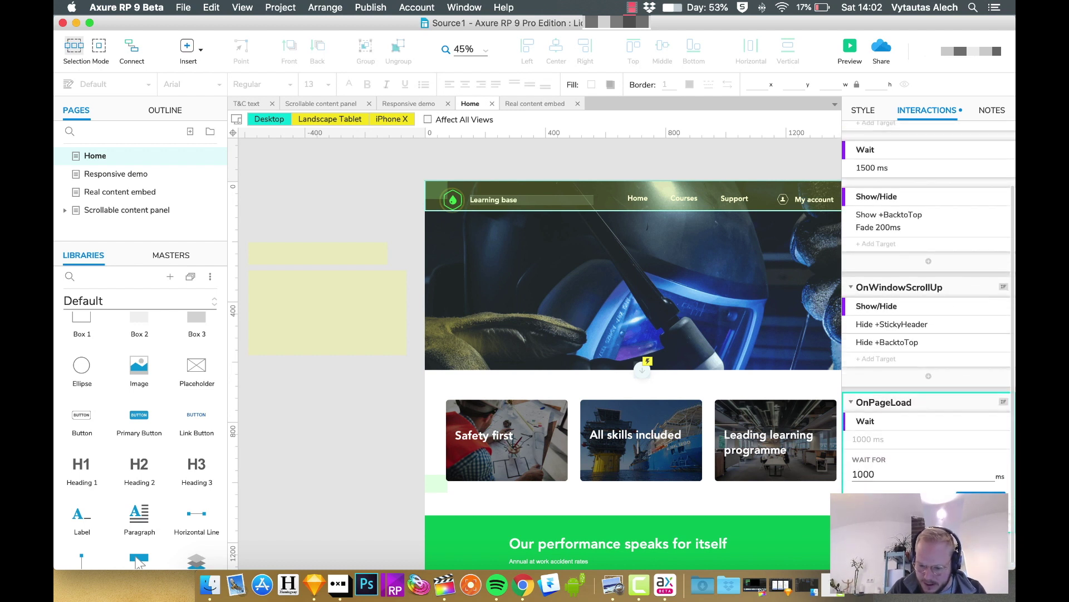
Step: Add a Move action targeting the ++Headline1 panel after the Wait in the OnPageLoad event
left_click(929, 523)
scroll(928, 473, "down", 3)
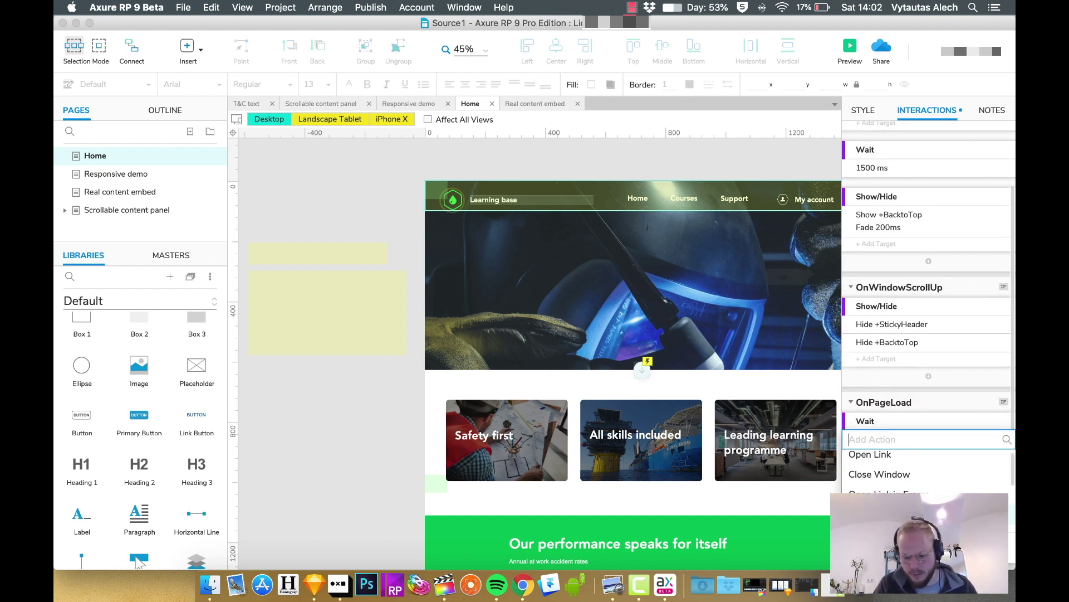
scroll(923, 479, "down", 5)
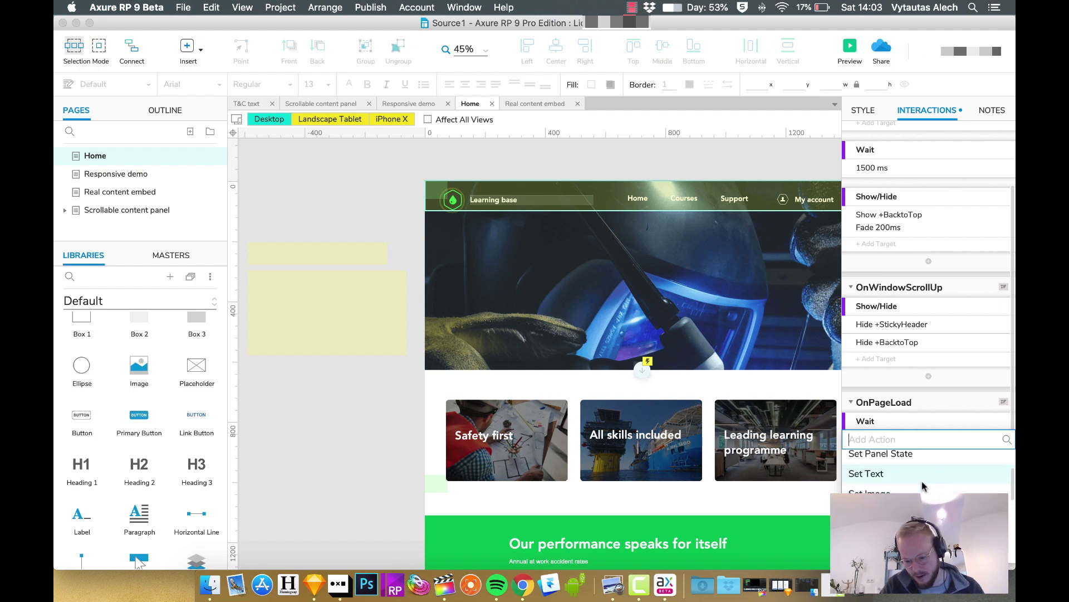
scroll(923, 485, "down", 1)
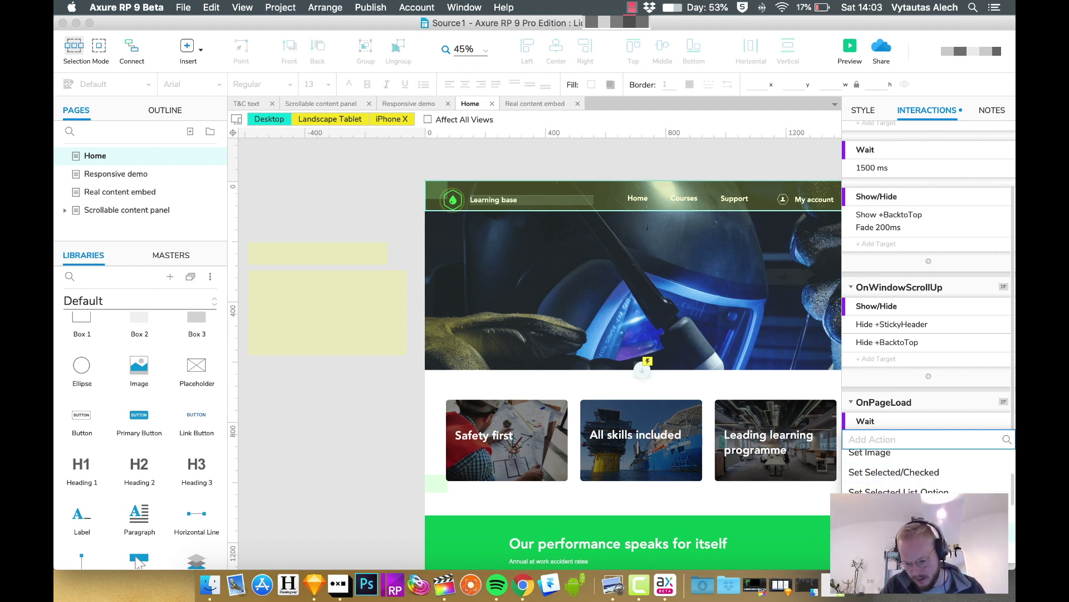
left_click(923, 512)
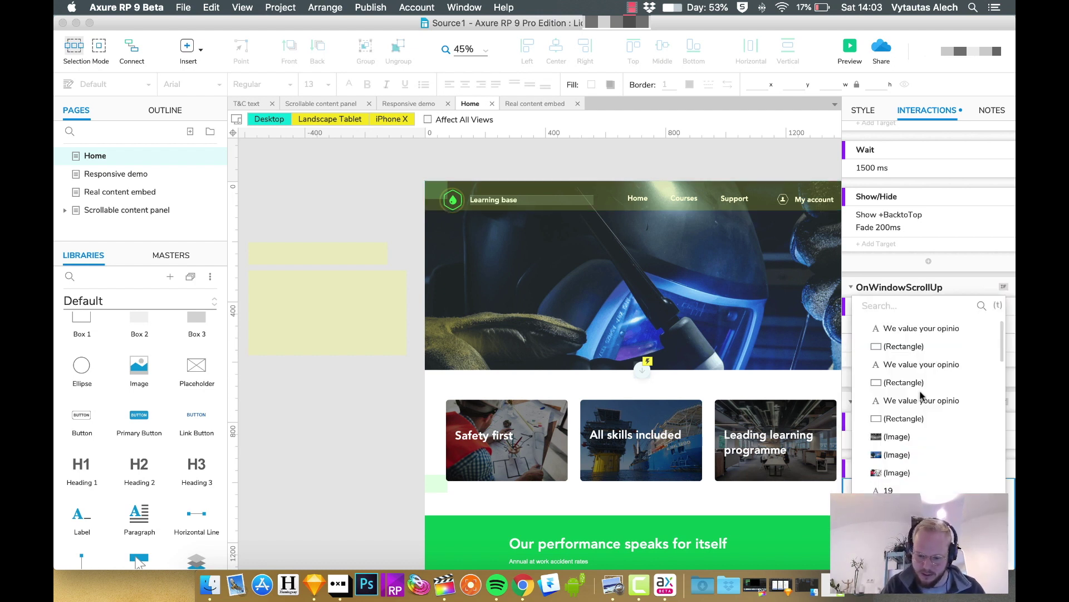
type("++")
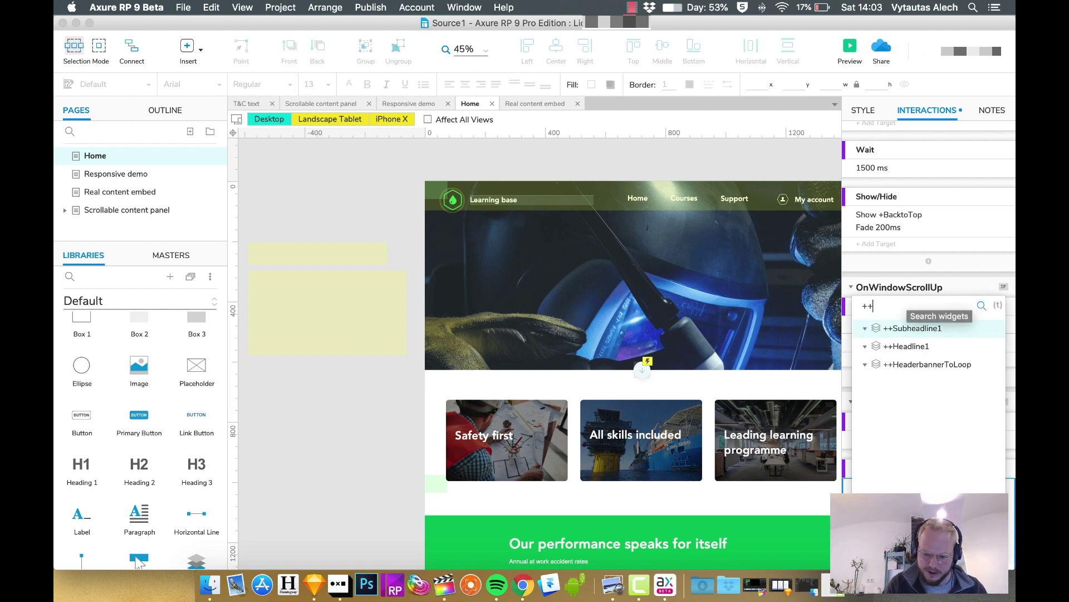
left_click(928, 348)
Step: Configure the move of ++Headline1 to position x 54, y 196 with a 500 ms Ease In Cubic animation
scroll(897, 471, "down", 4)
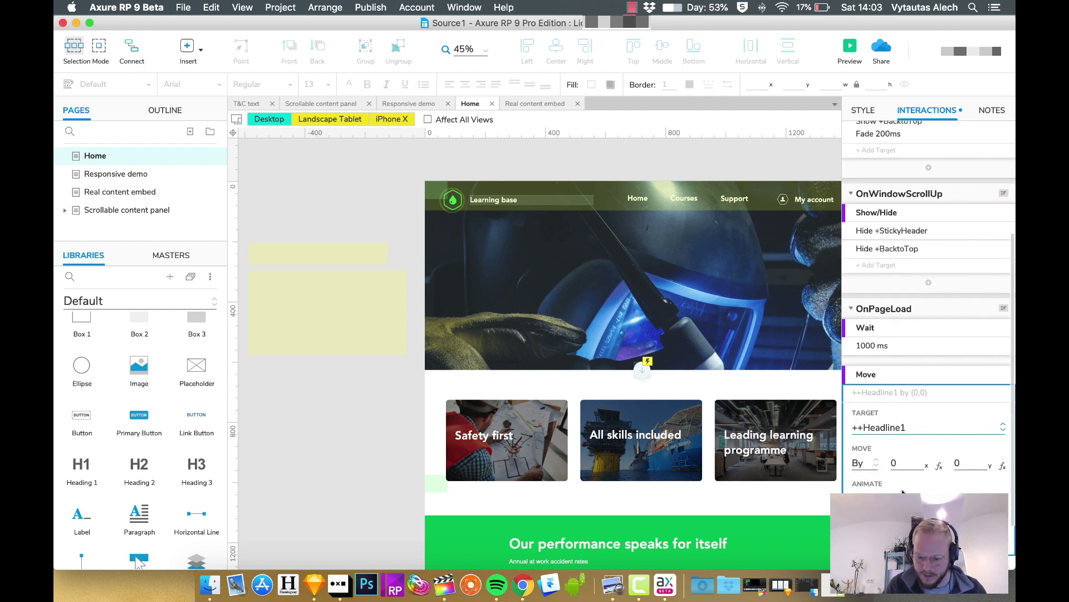
left_click(871, 465)
left_click(862, 477)
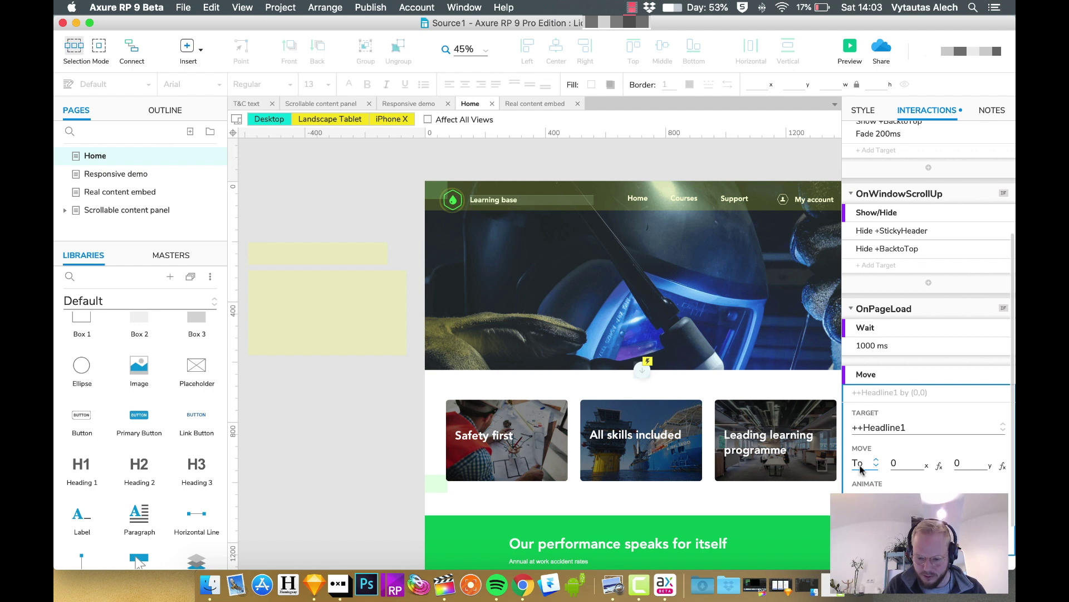
left_click_drag(905, 467, 889, 466)
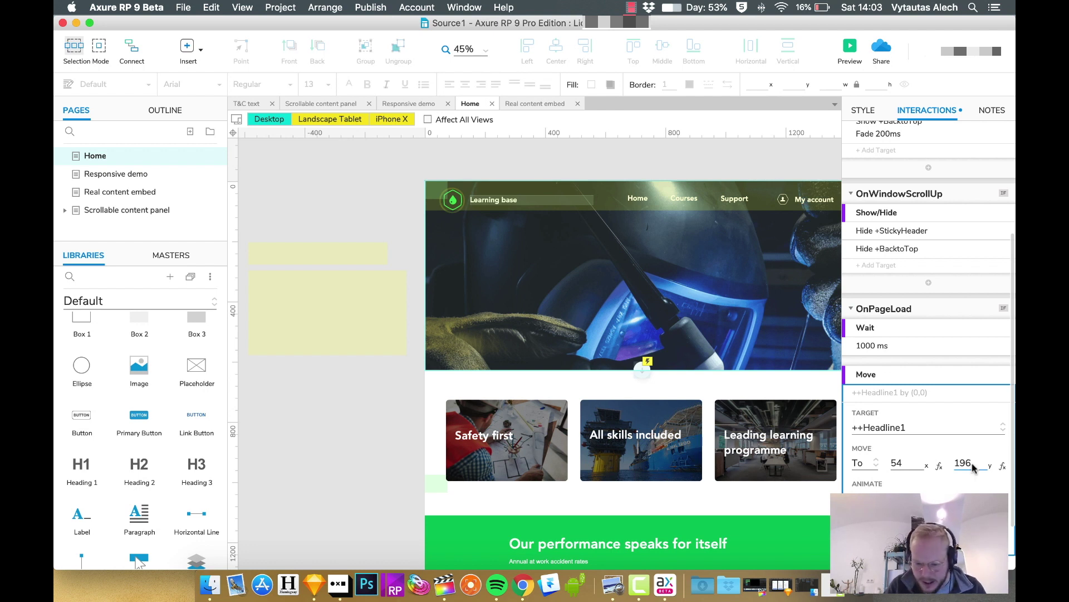
left_click(880, 498)
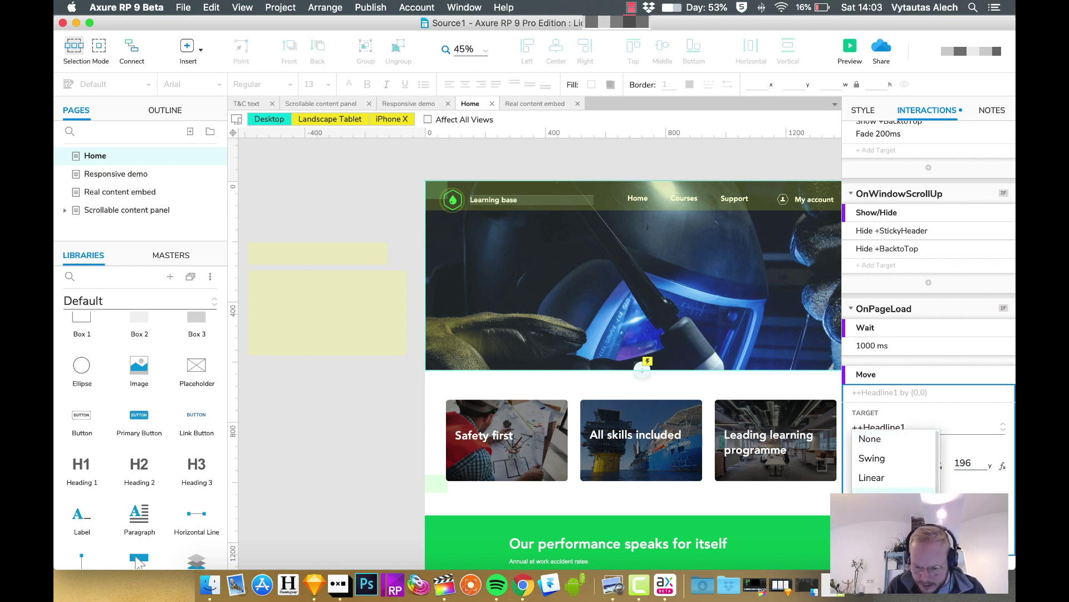
left_click(895, 497)
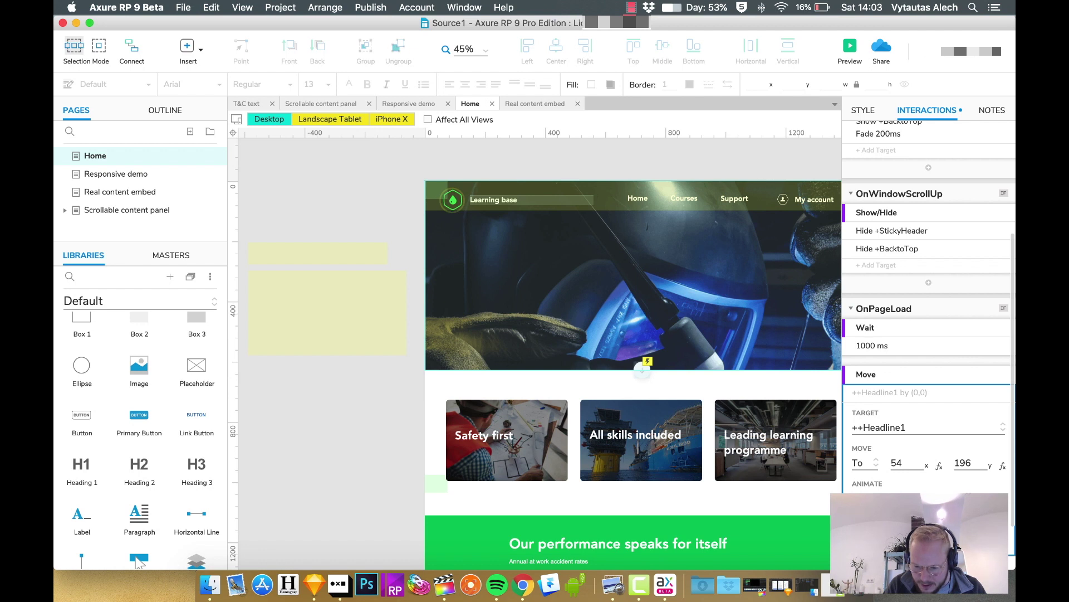
scroll(928, 307, "down", 3)
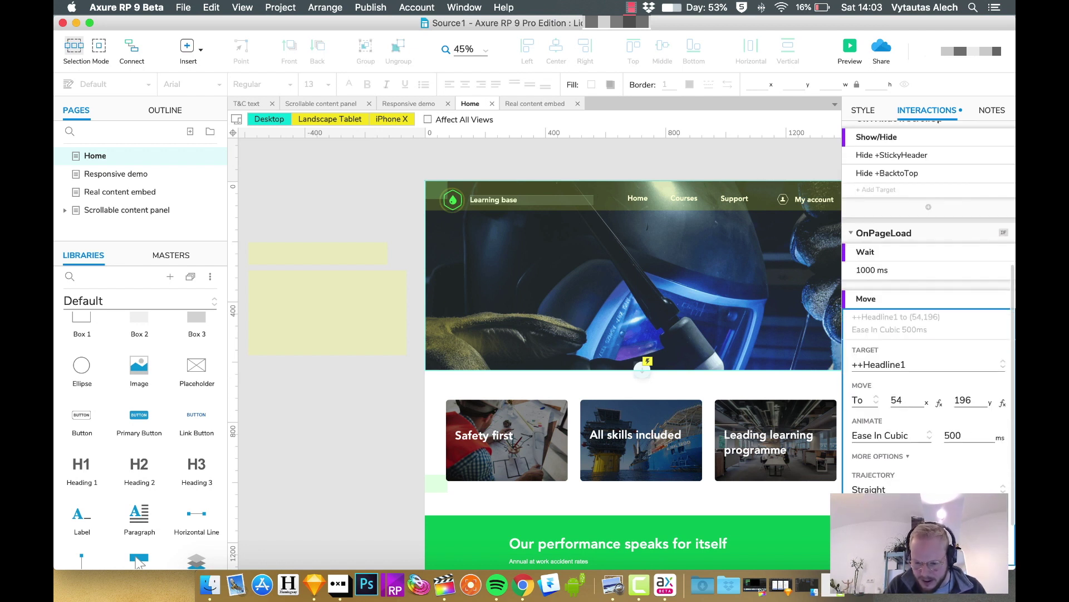
Step: Insert a Show/Hide action for the ++Headline1 panel between the Wait and Move actions
scroll(947, 454, "down", 3)
scroll(938, 390, "up", 3)
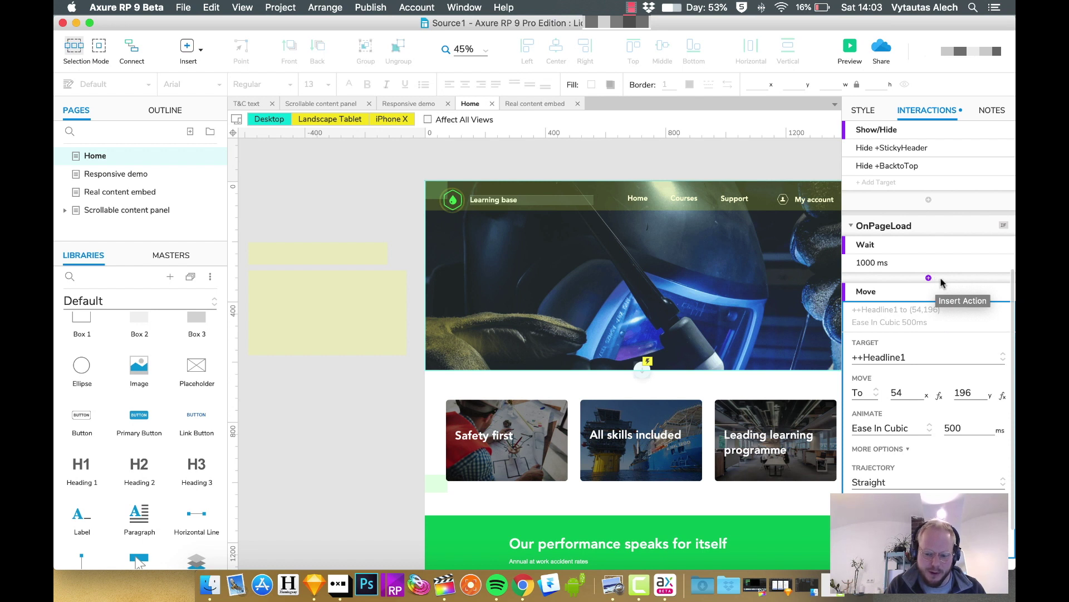
left_click(929, 280)
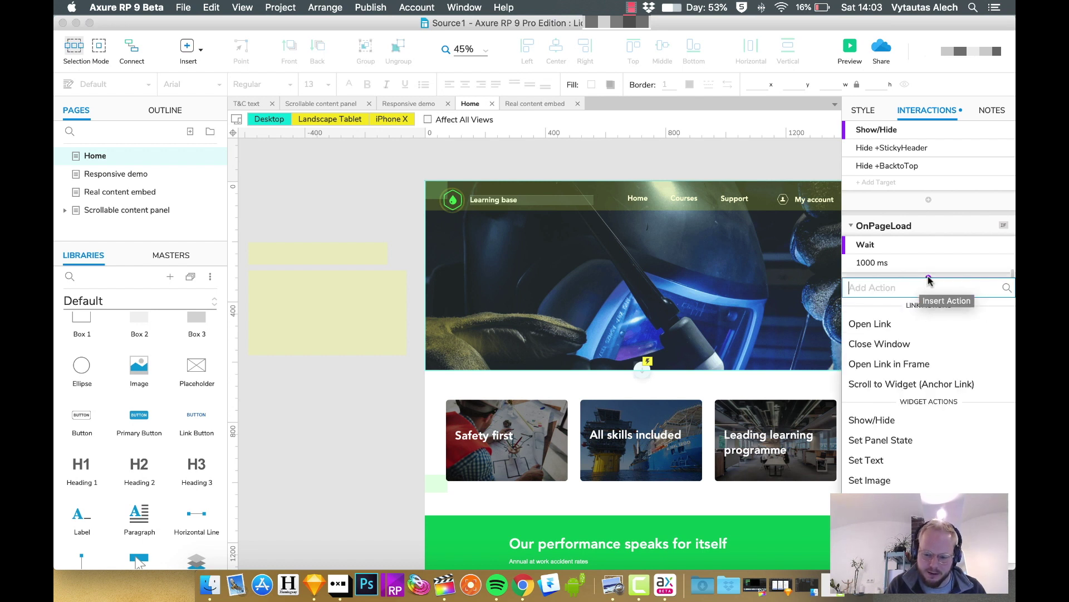
left_click(885, 425)
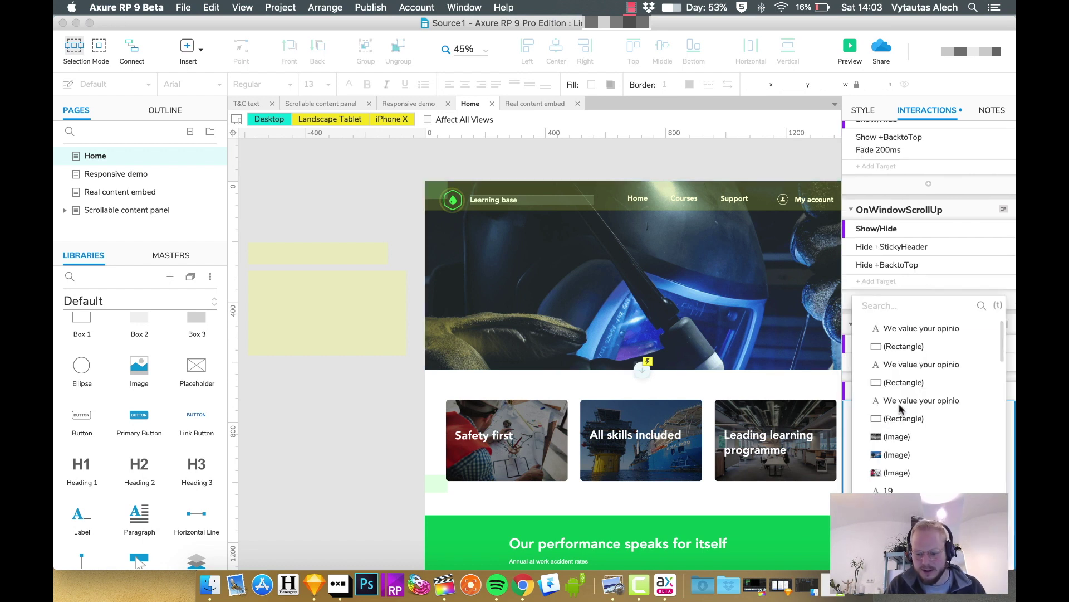
type("++")
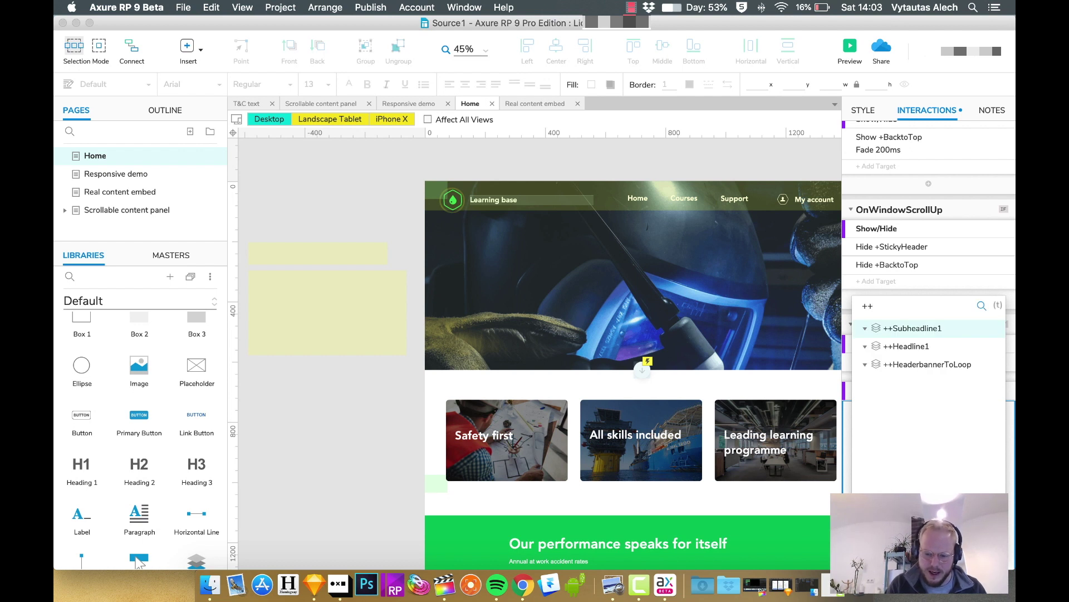
left_click(923, 347)
Step: Give the ++Headline1 Show action a Fade animation of 500 ms
scroll(934, 423, "down", 2)
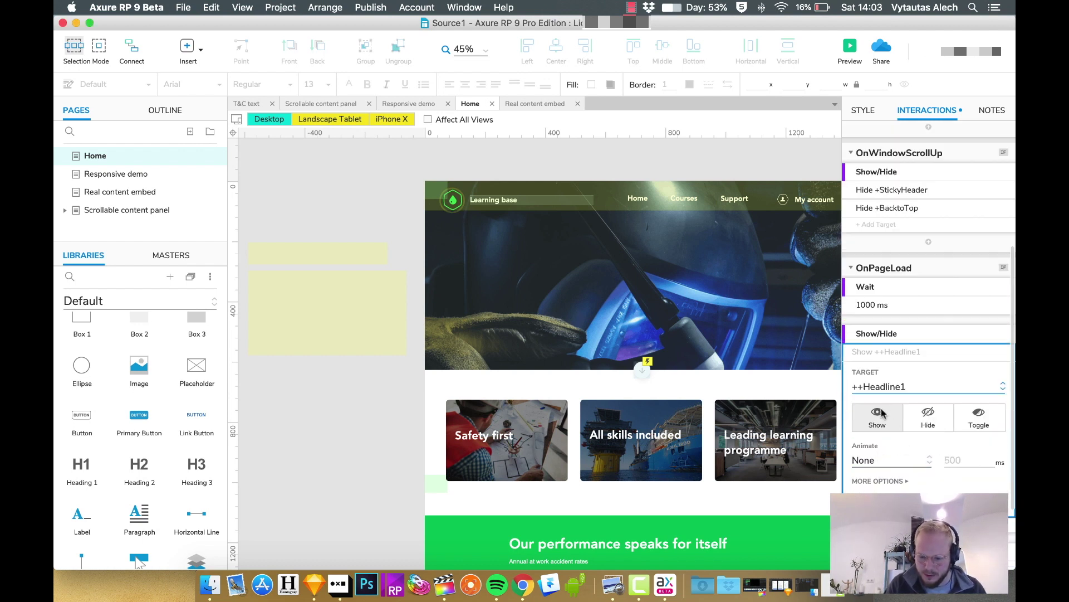
left_click(903, 460)
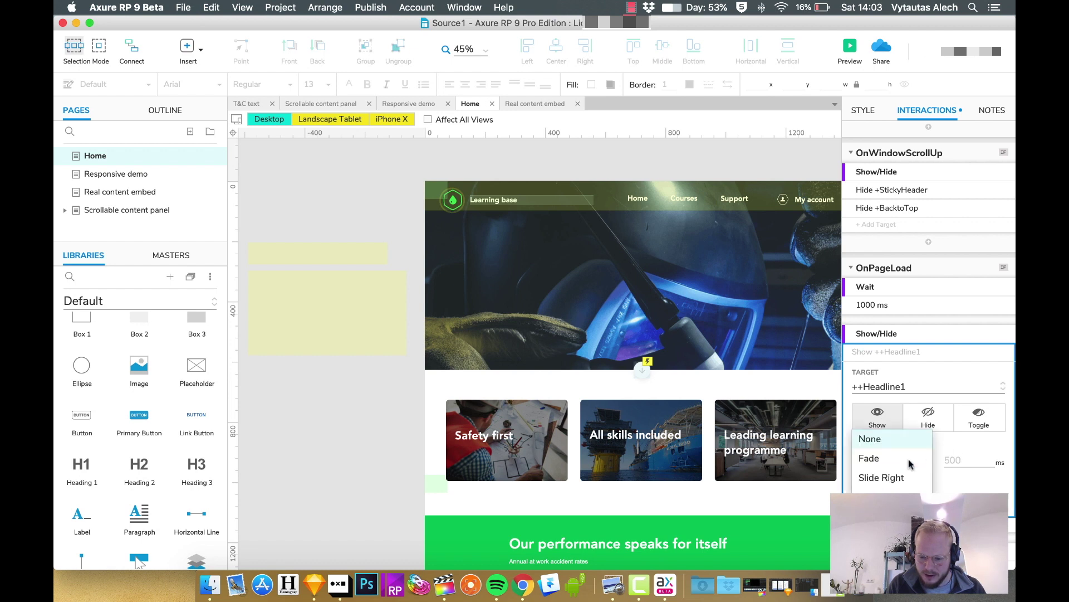
left_click(914, 457)
left_click_drag(965, 459, 938, 460)
left_click(983, 501)
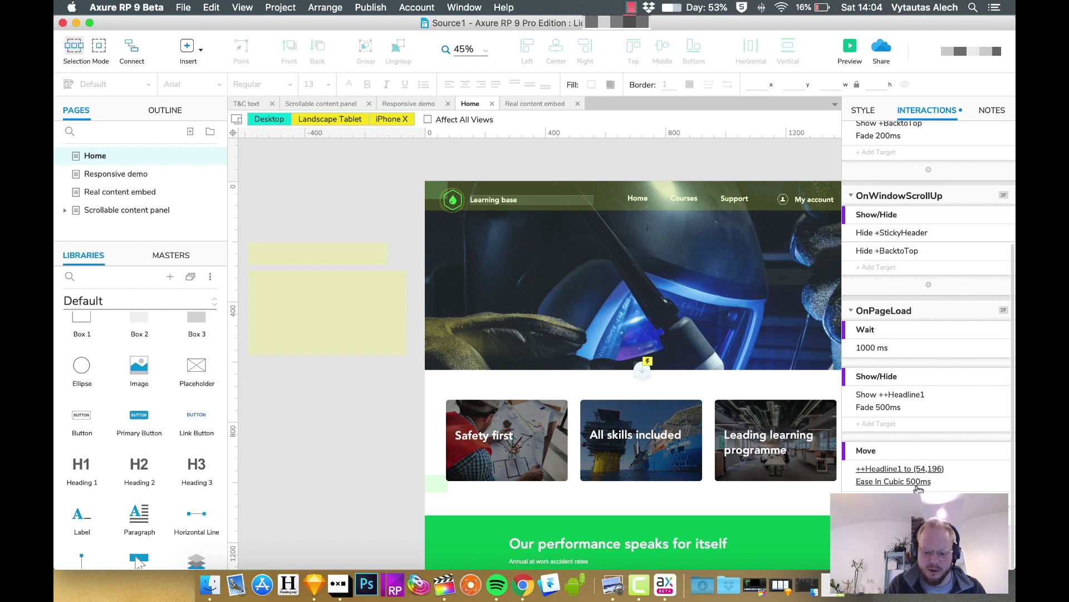
Step: Set the ++Headline1 fade duration to 800 ms and check the headline animation in the browser preview
left_click(896, 410)
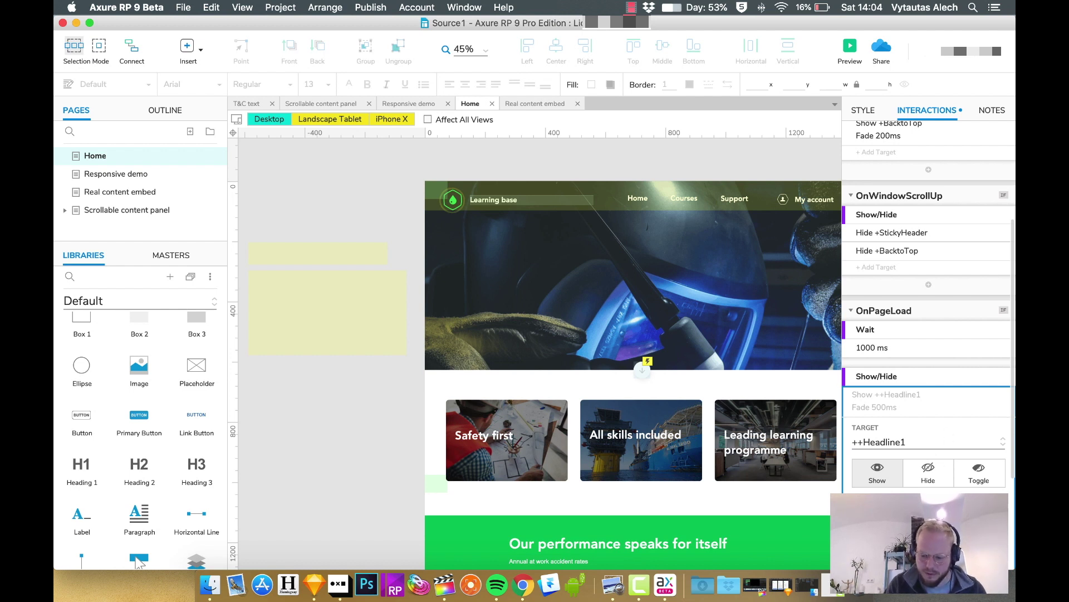
left_click(982, 559)
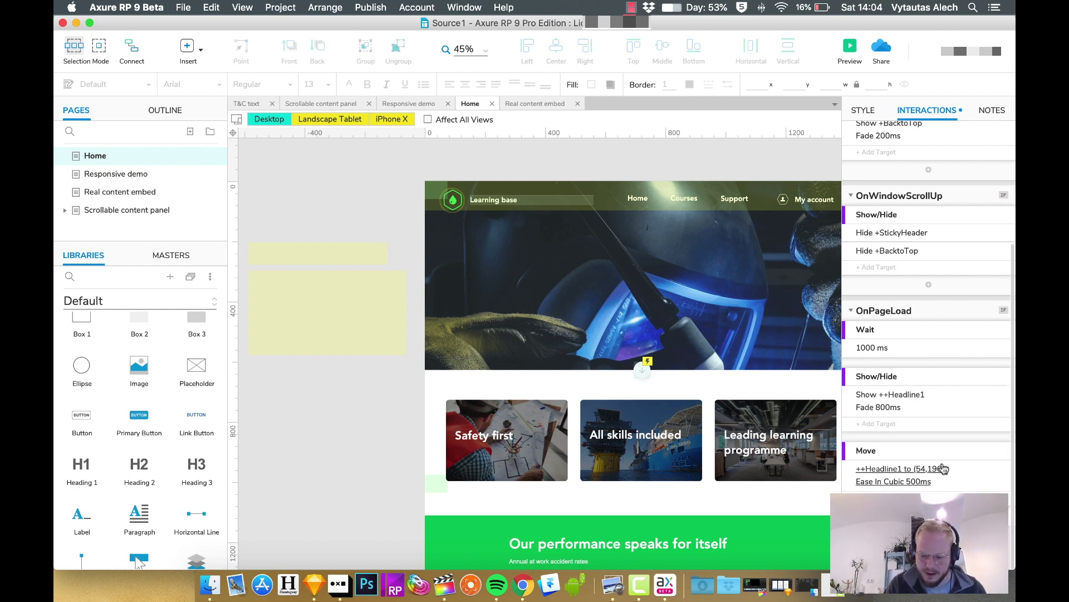
left_click(850, 45)
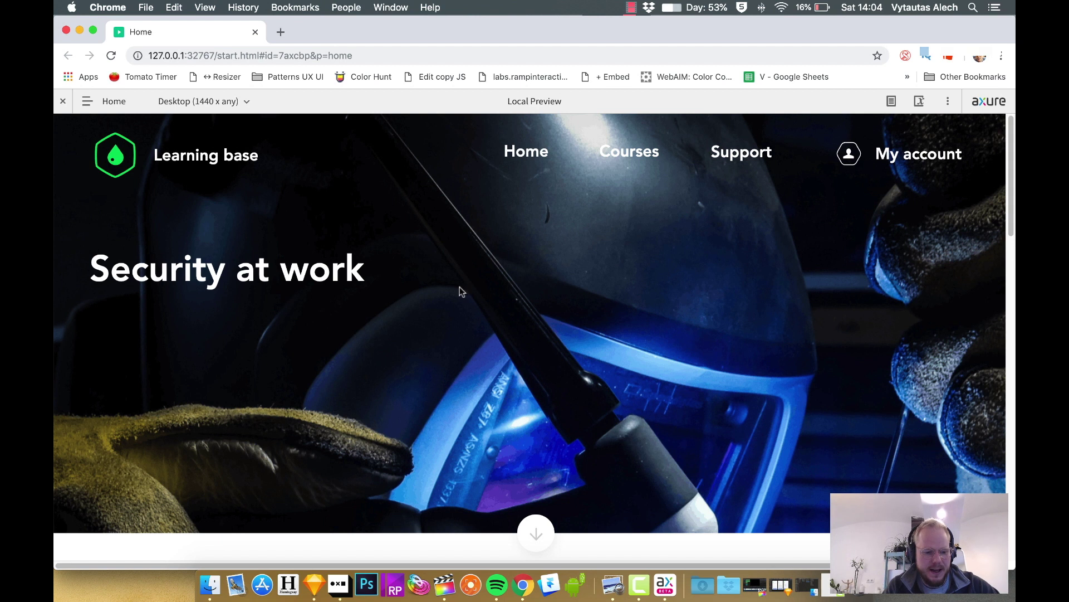
left_click(255, 33)
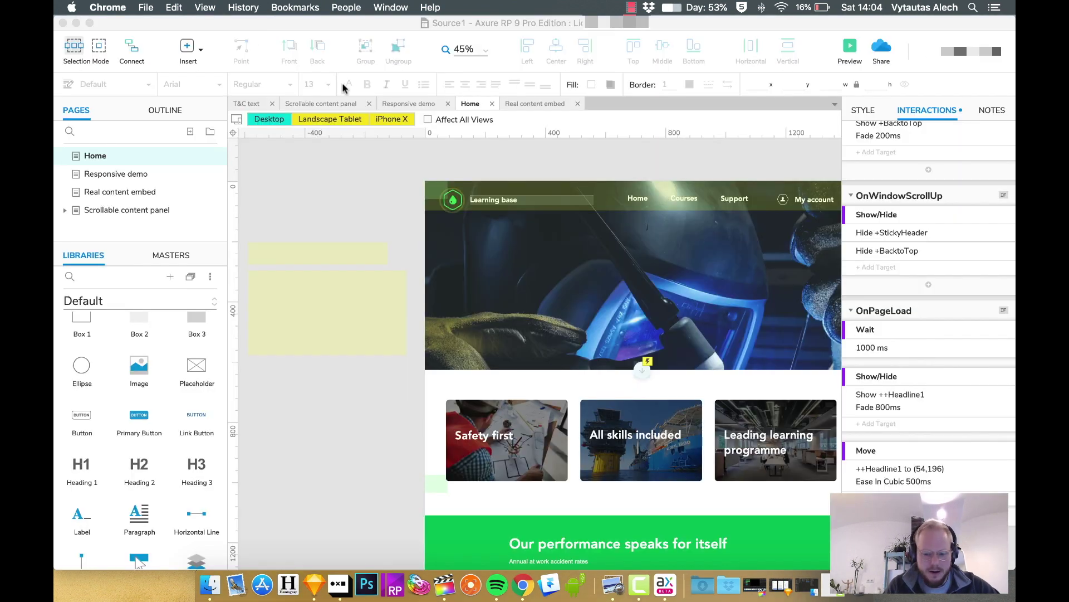
Step: Set the ++Headline1 fade duration to 1200 ms and its Move animation duration to 1000 ms
left_click(890, 401)
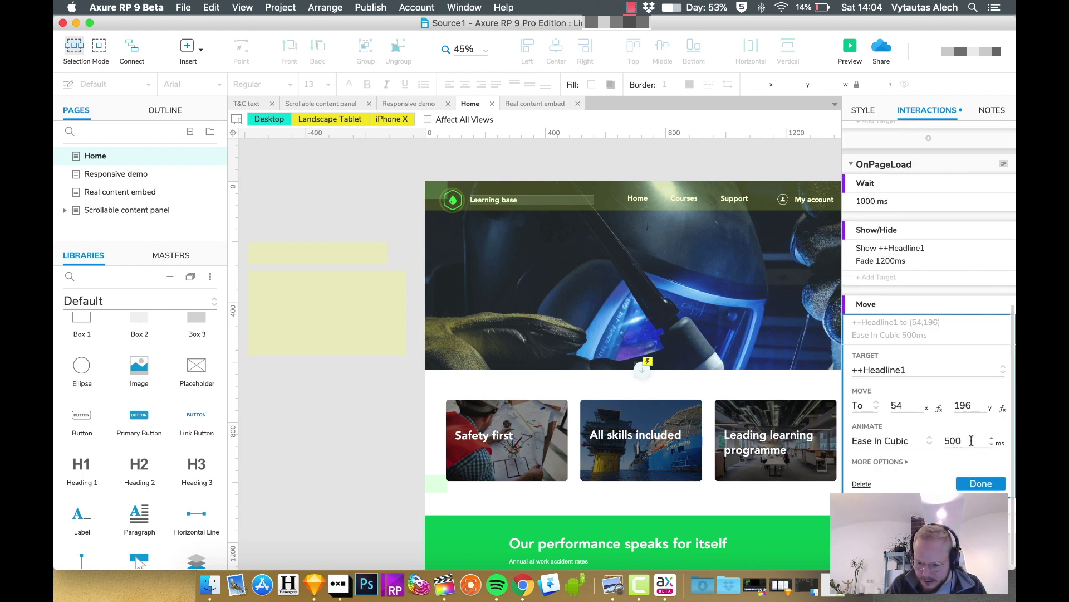
double_click(961, 441)
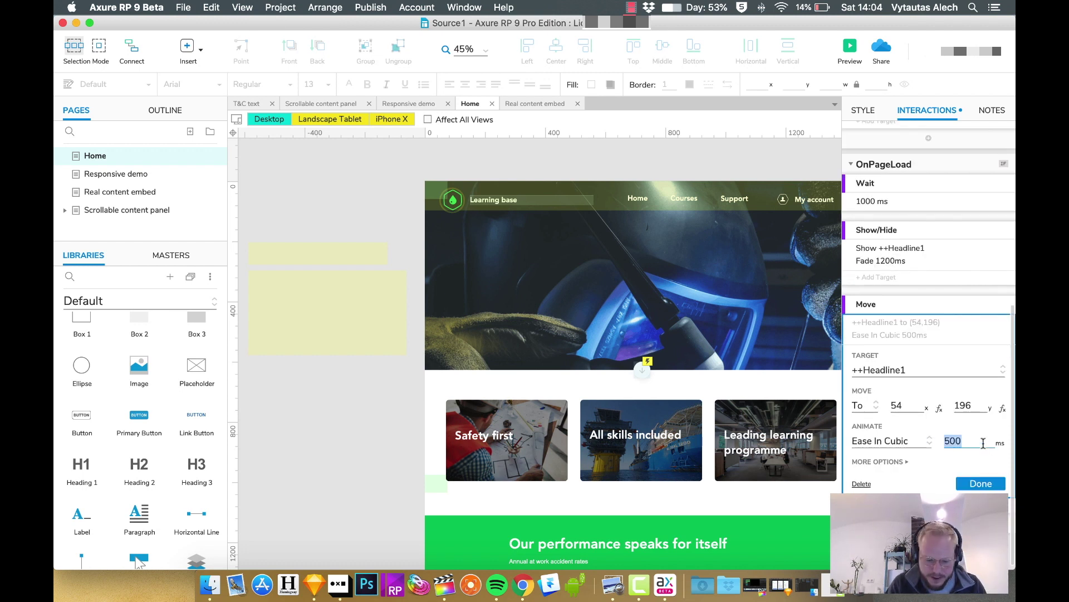
type("1000")
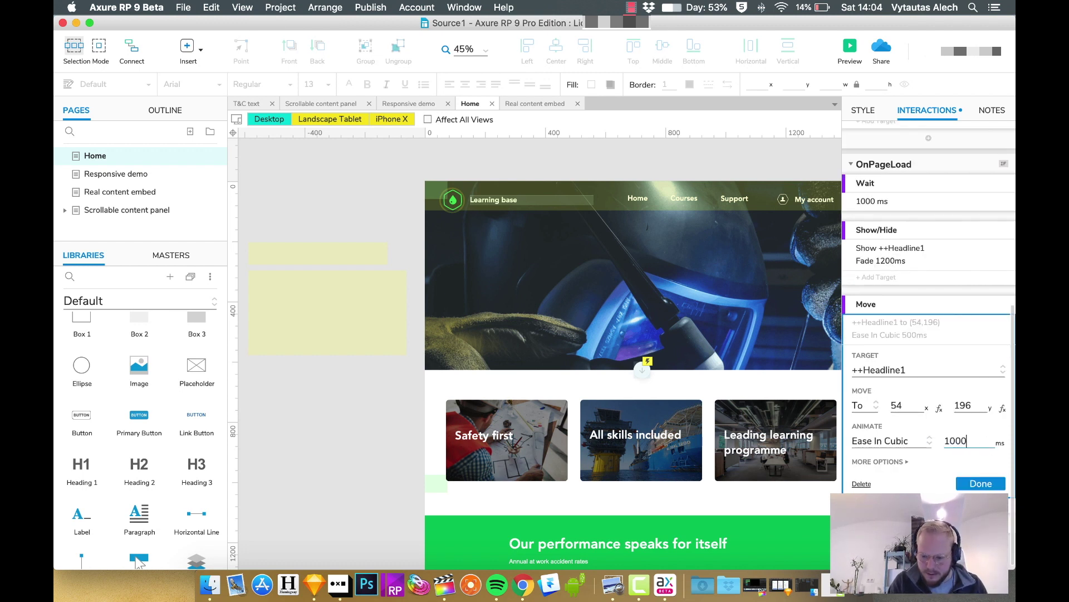
left_click(981, 482)
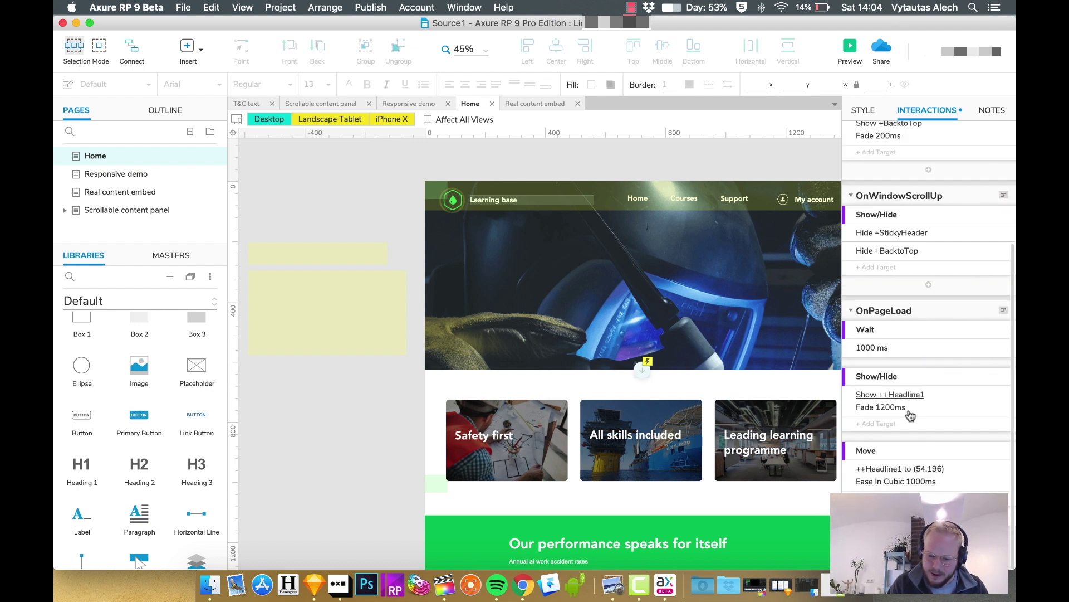
Step: Preview the headline animation in the browser and set the OnPageLoad Wait to 400 ms
left_click(855, 52)
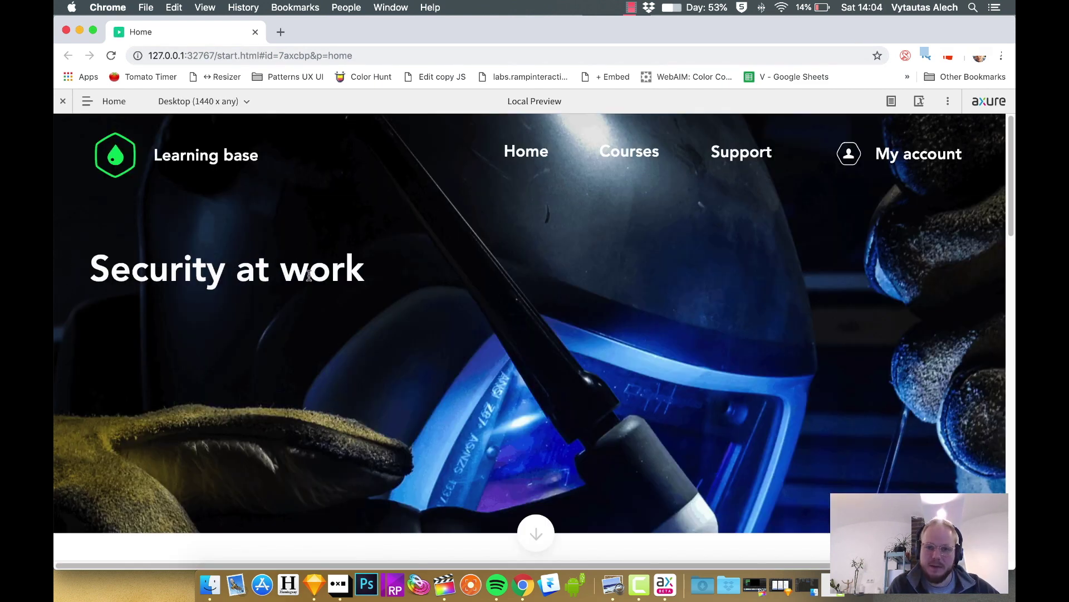
left_click(255, 32)
left_click(878, 362)
left_click(878, 348)
left_click(879, 350)
left_click_drag(882, 383, 805, 383)
type("400")
left_click(966, 411)
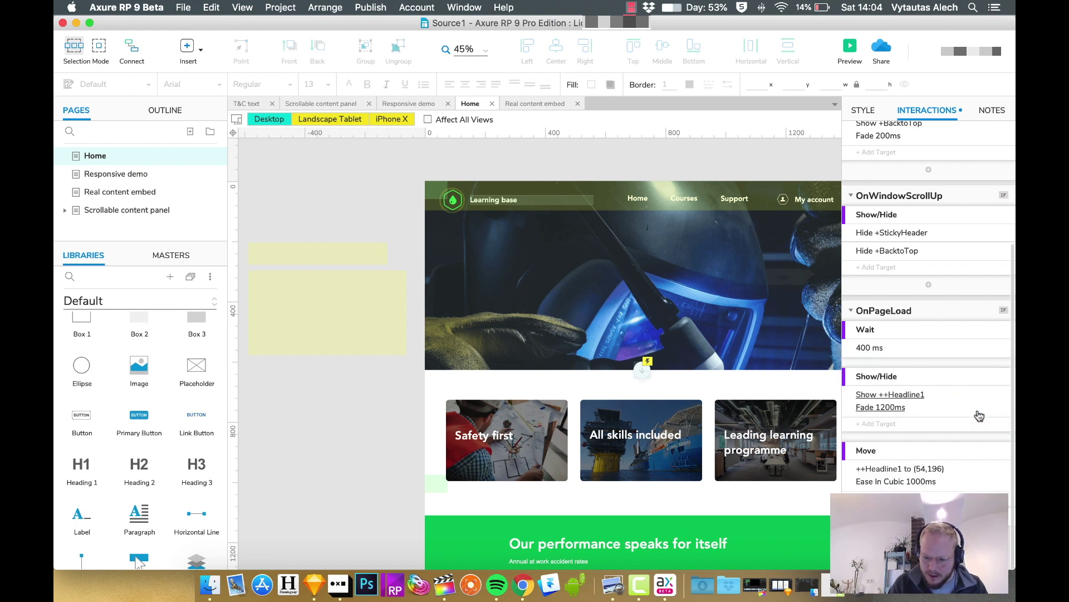
Step: Duplicate the ++Headline1 Show/Hide and Move actions and place the copied Show/Hide between the two Move actions
left_click(969, 375)
left_click(970, 446, "super")
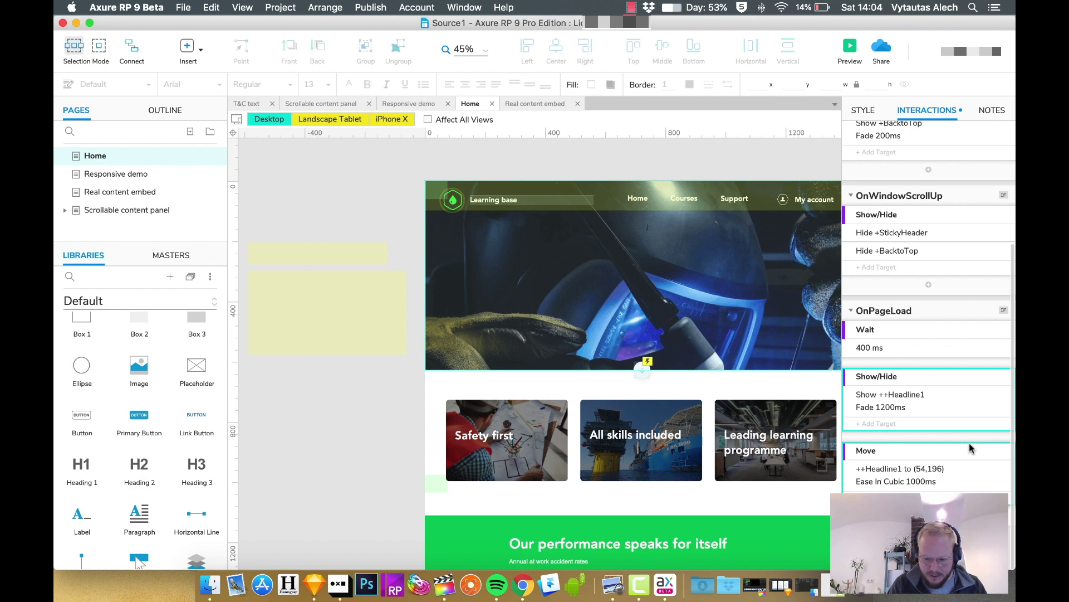
key("super+d")
scroll(970, 444, "down", 3)
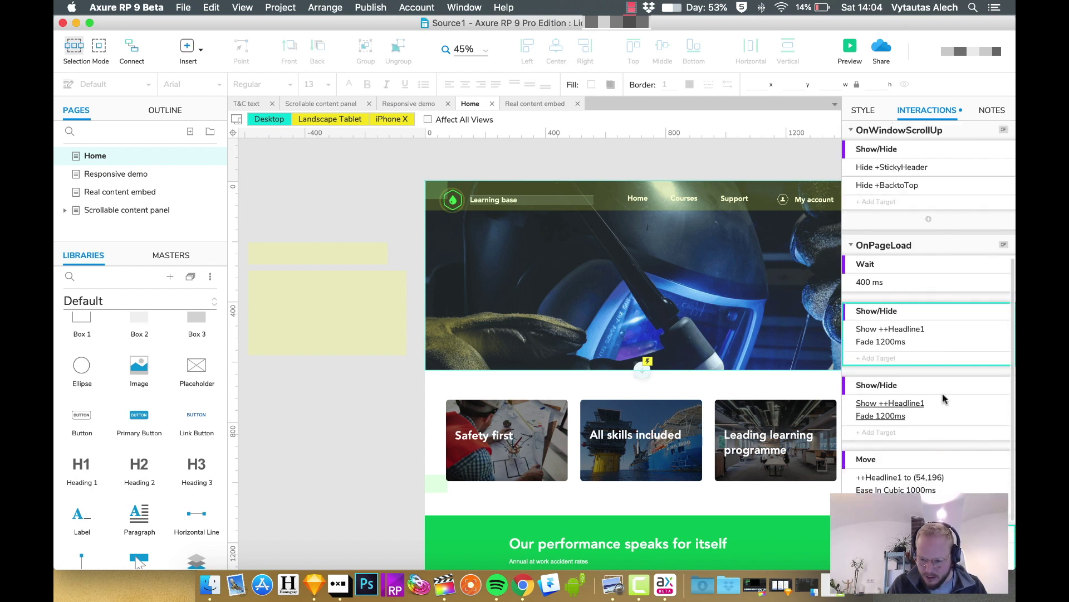
scroll(909, 405, "down", 1)
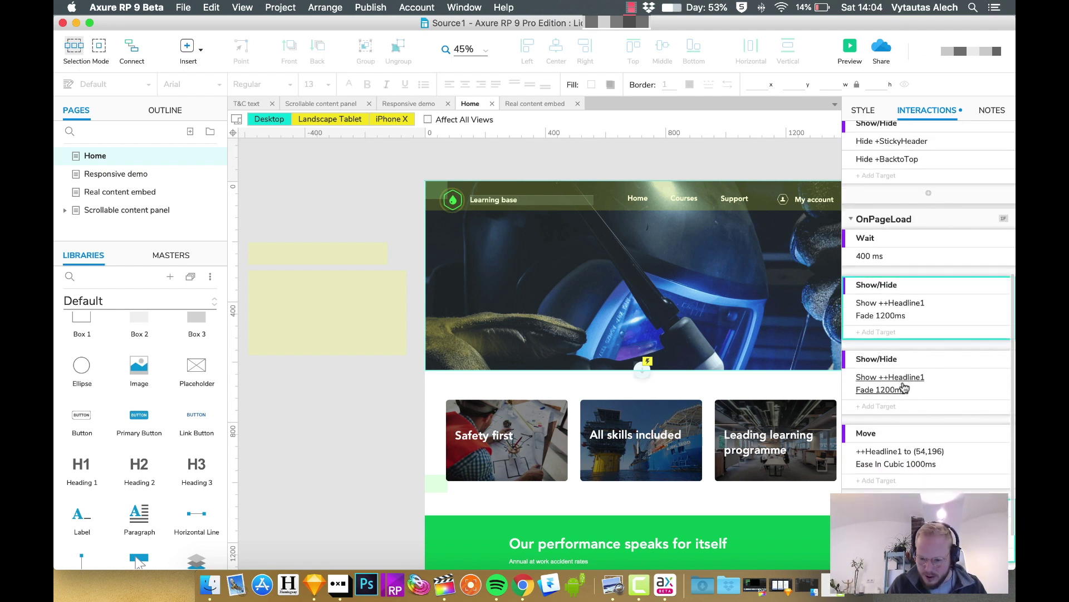
left_click_drag(920, 361, 948, 473)
scroll(941, 446, "down", 1)
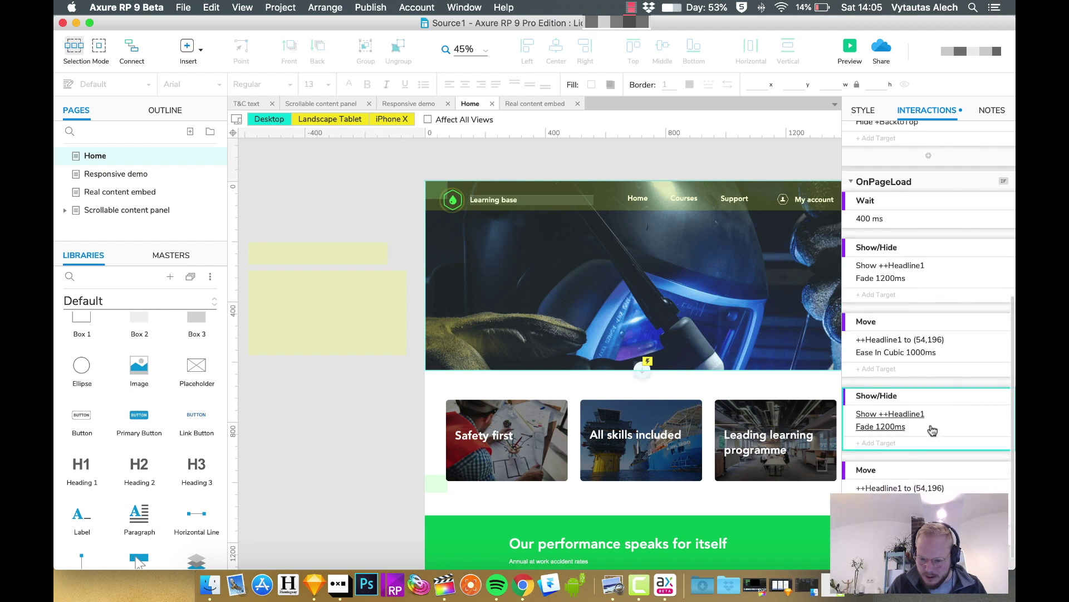
Step: Duplicate the OnPageLoad 400 ms Wait action and place the copy between the first Move and the second Show/Hide
left_click(905, 204)
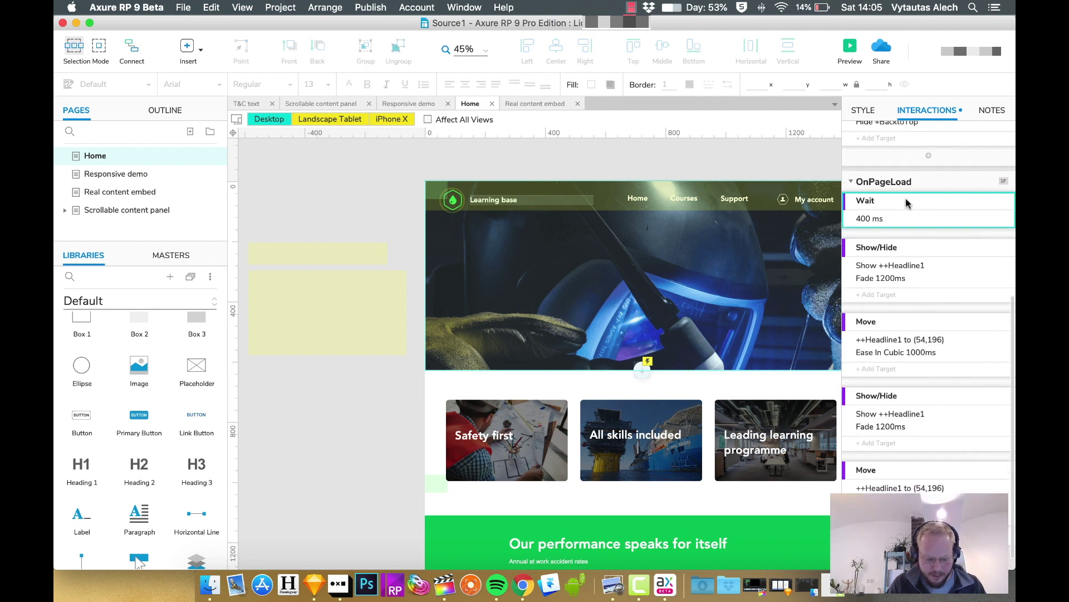
key("super+v")
left_click_drag(918, 245, 919, 439)
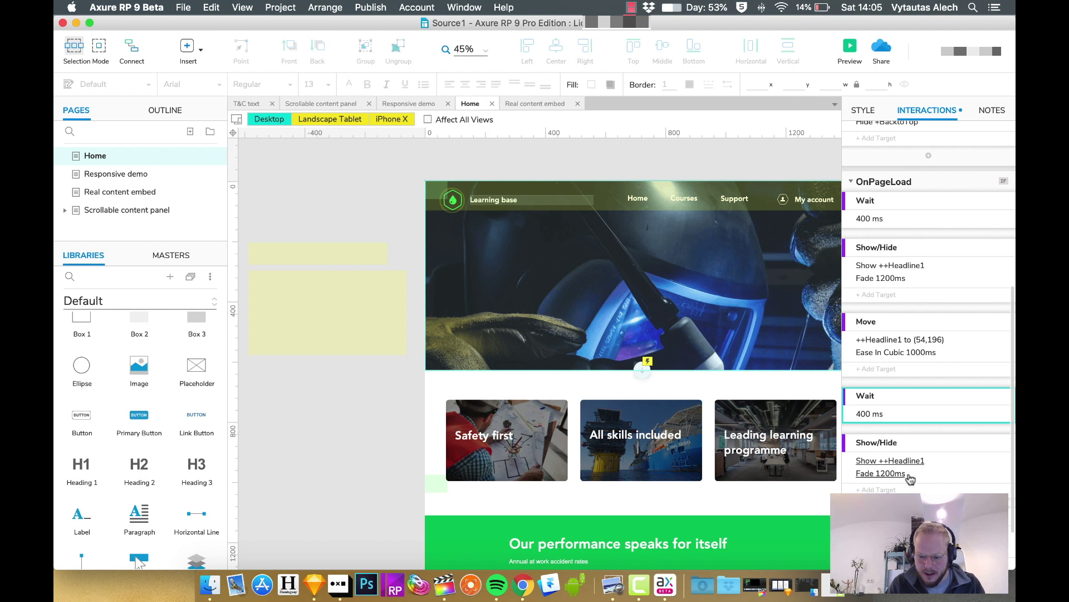
Step: Change the target of the copied Show/Hide action to ++Subheadline1
scroll(880, 359, "down", 2)
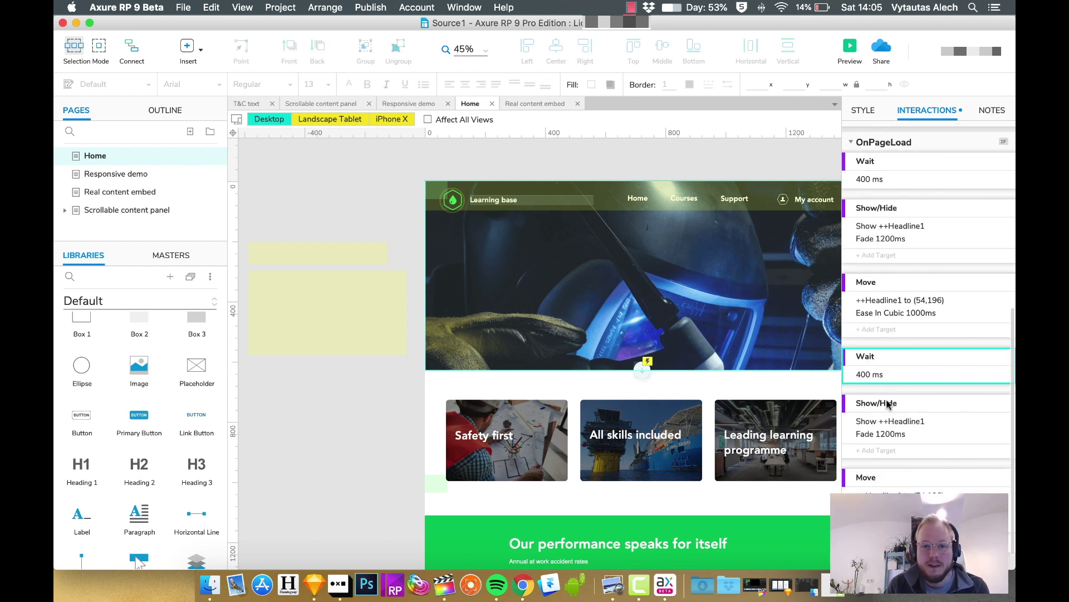
left_click(895, 426)
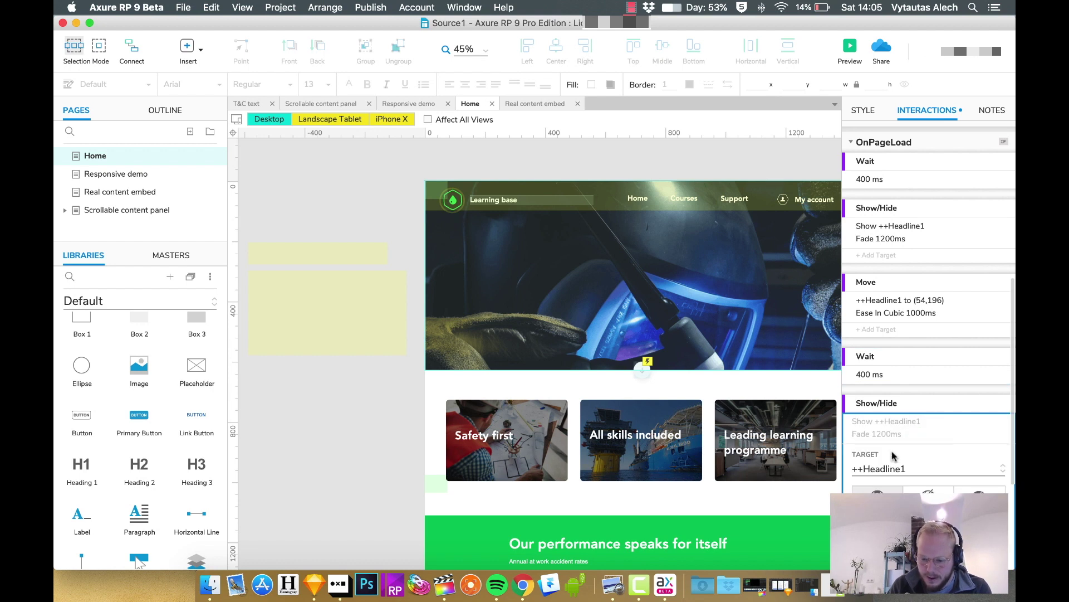
left_click(914, 468)
type("++")
left_click(913, 328)
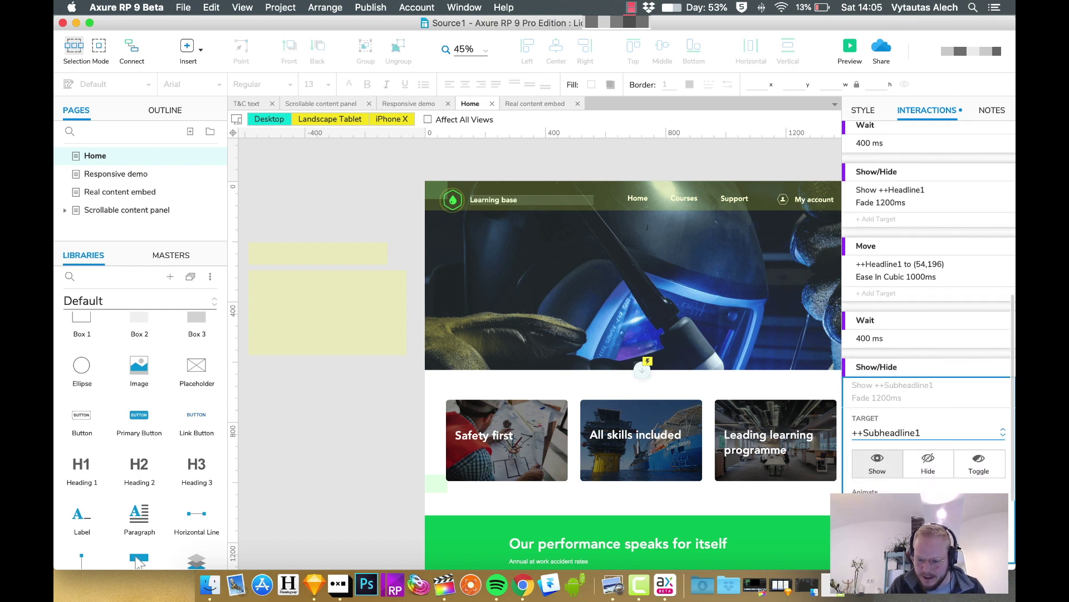
left_click(981, 547)
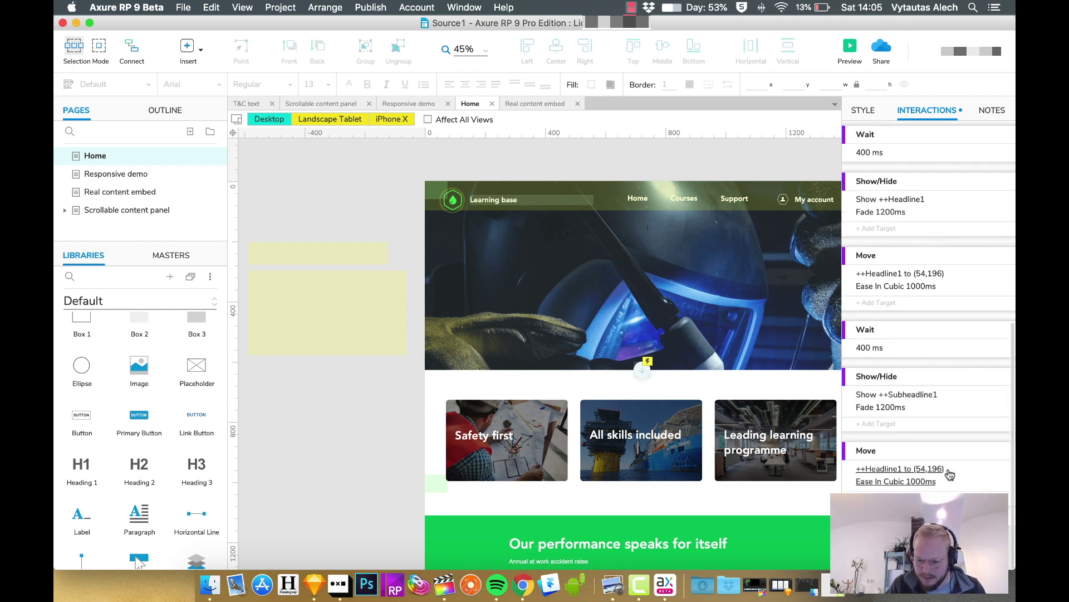
Step: Change the target of the copied Move action to ++Subheadline1
left_click(894, 475)
left_click(911, 475)
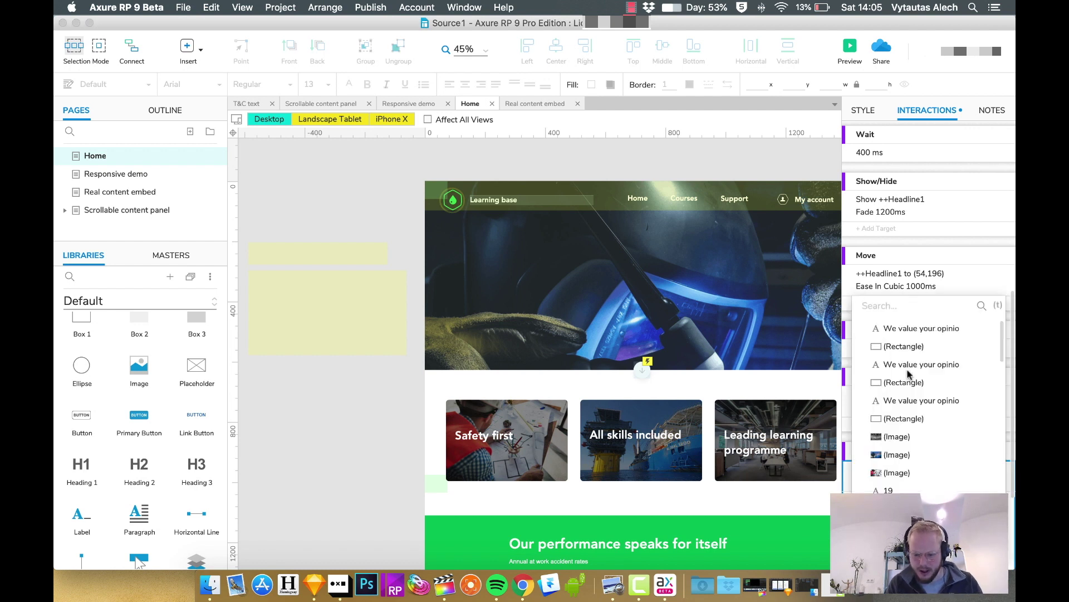
type("++")
key("BackSpace")
type("+")
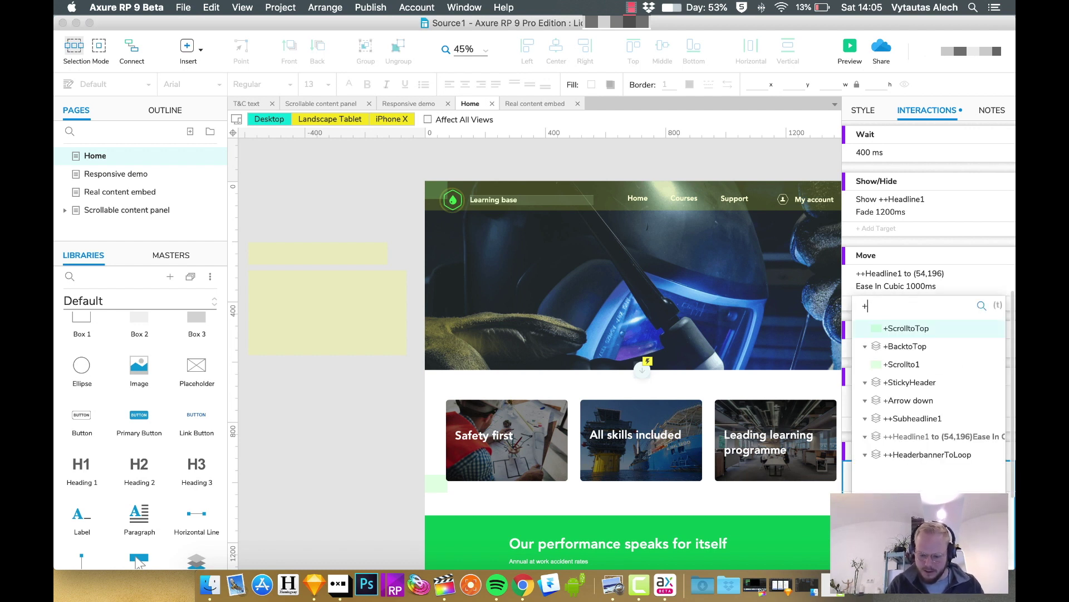
left_click(920, 330)
scroll(936, 445, "down", 4)
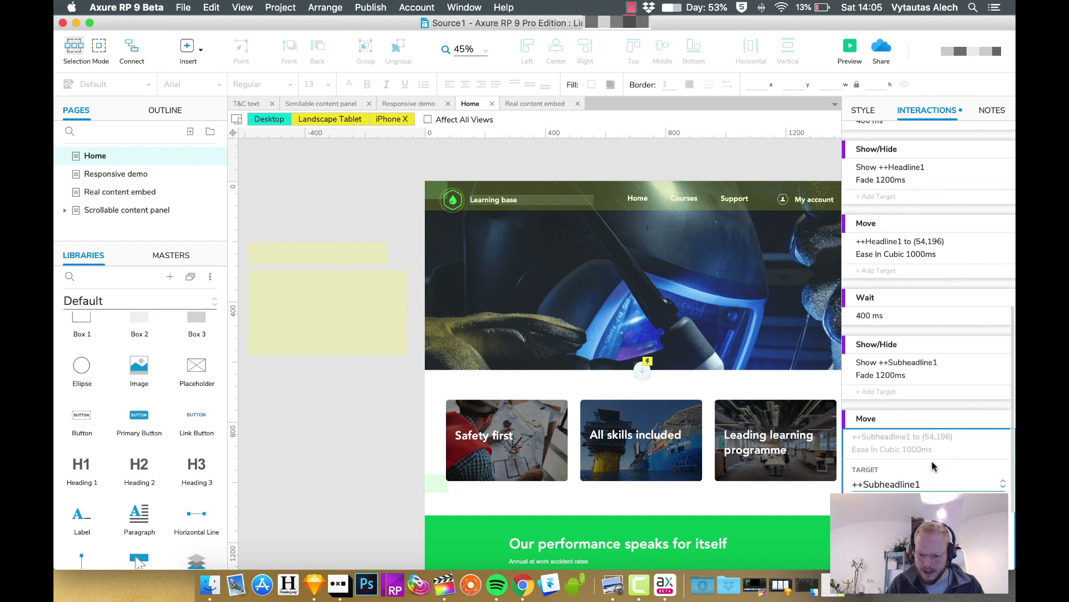
key("Return")
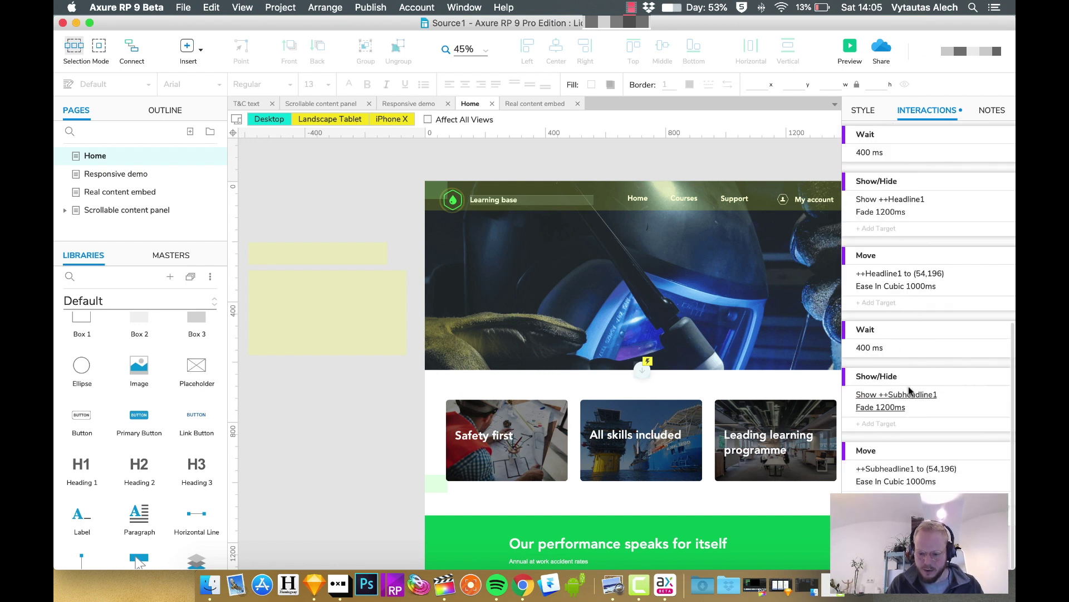
Step: Preview the headline and subheadline animation in the browser, and close the preview
scroll(898, 267, "up", 2)
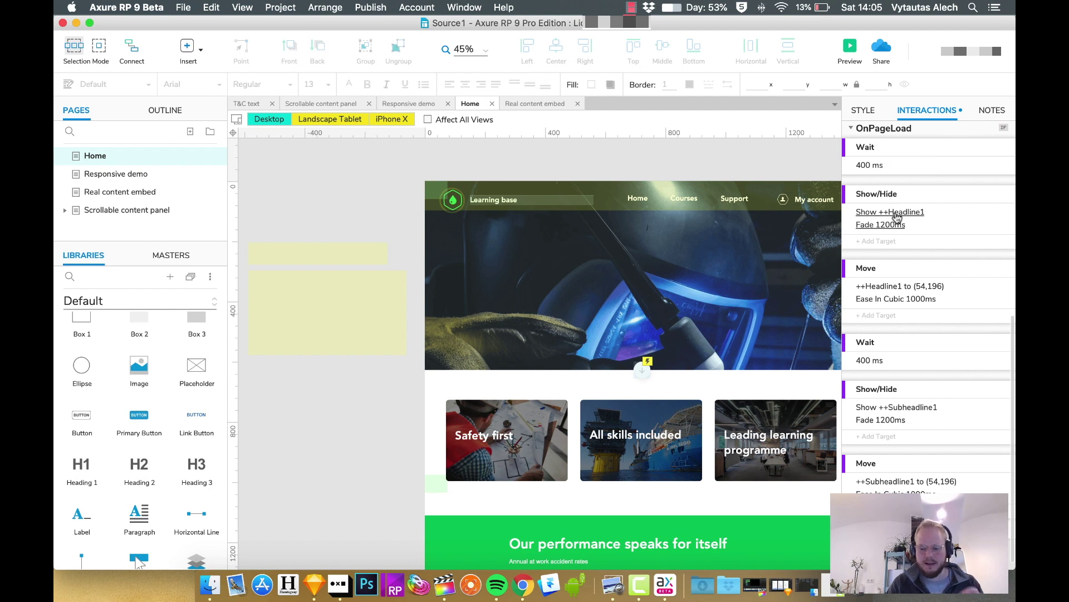
left_click(850, 47)
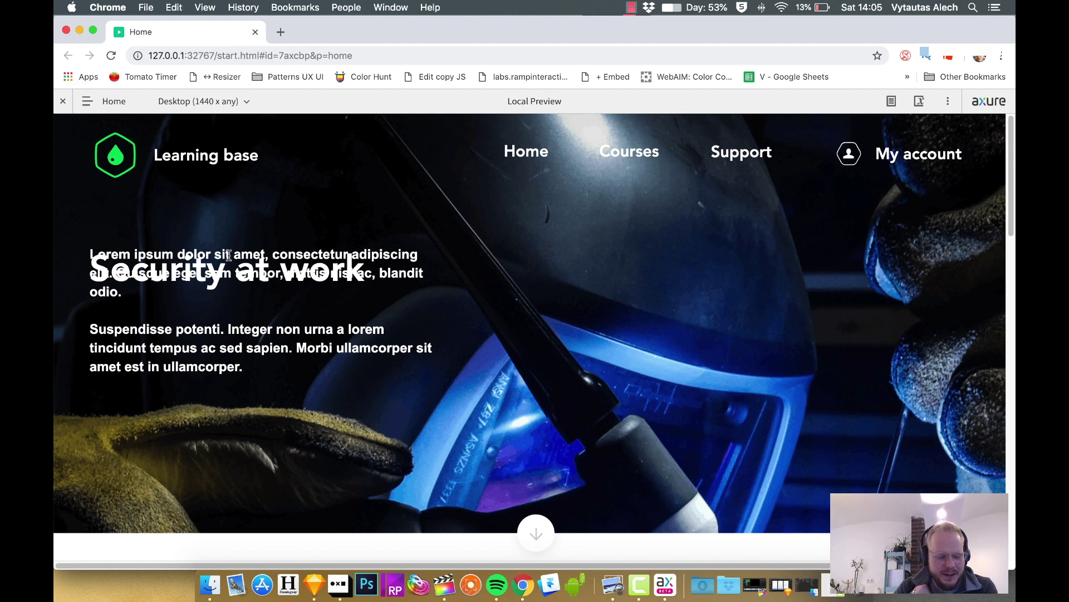
left_click(253, 32)
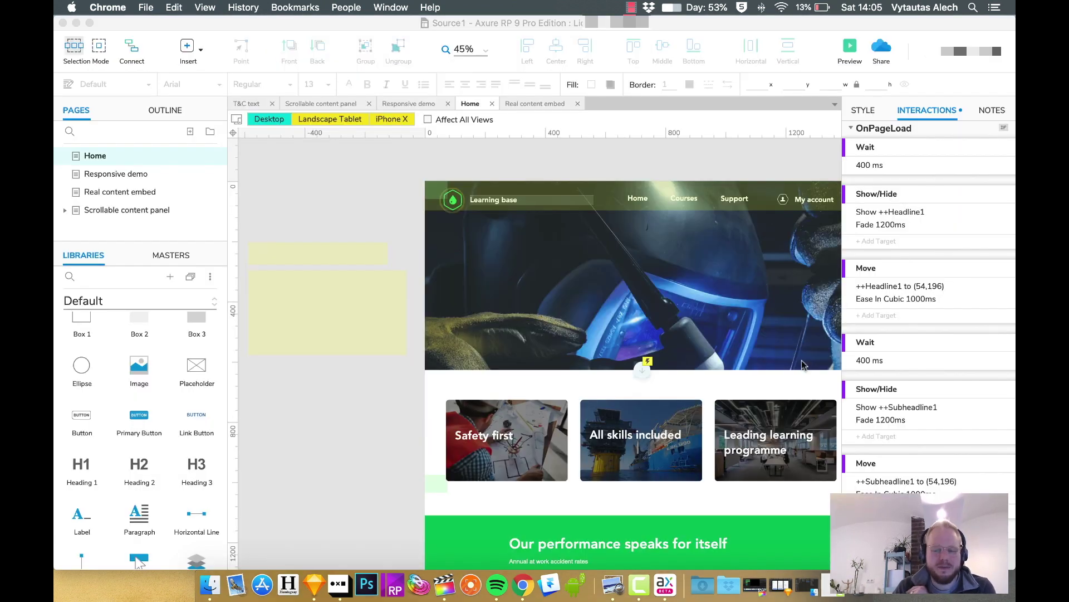
Step: Set the ++Subheadline1 Move destination to (54,289) and check the animation in the browser preview
left_click(352, 284)
left_click(385, 198)
scroll(977, 474, "down", 3)
scroll(977, 474, "down", 5)
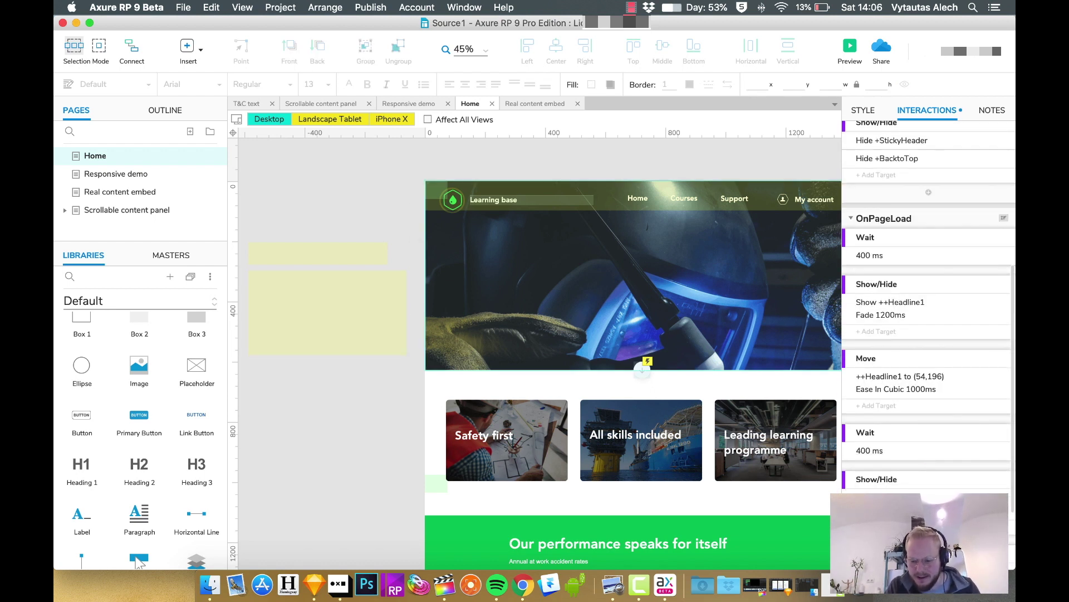
scroll(929, 335, "down", 3)
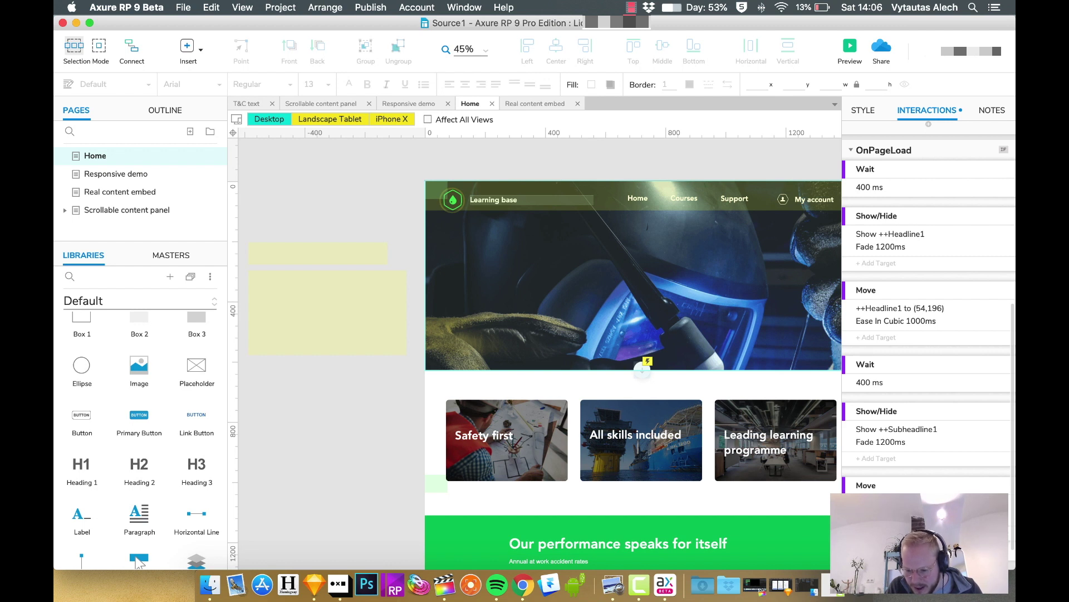
left_click(902, 507)
scroll(929, 334, "down", 2)
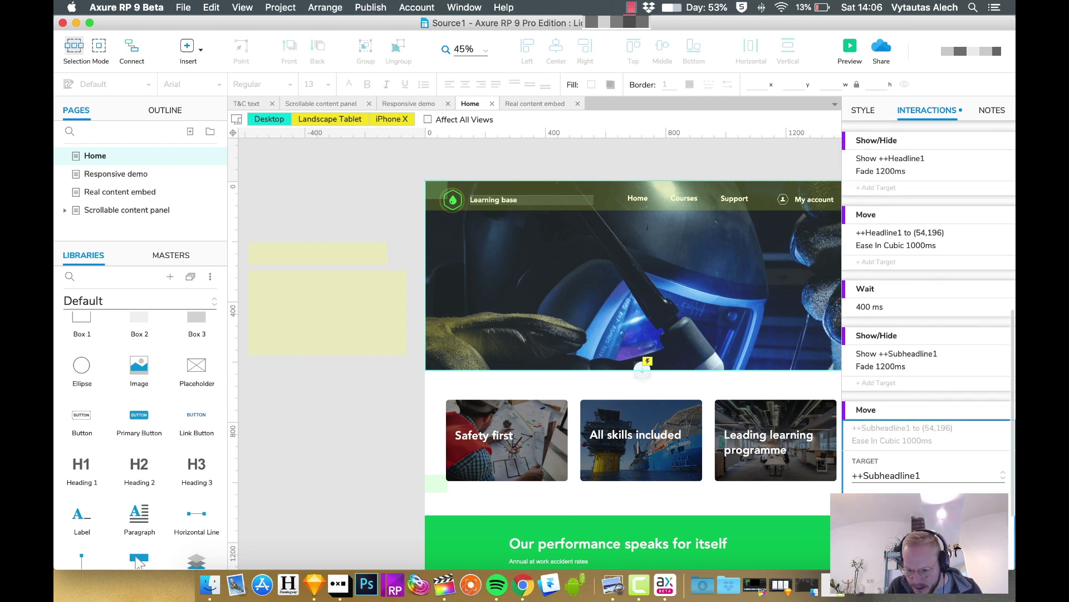
double_click(961, 473)
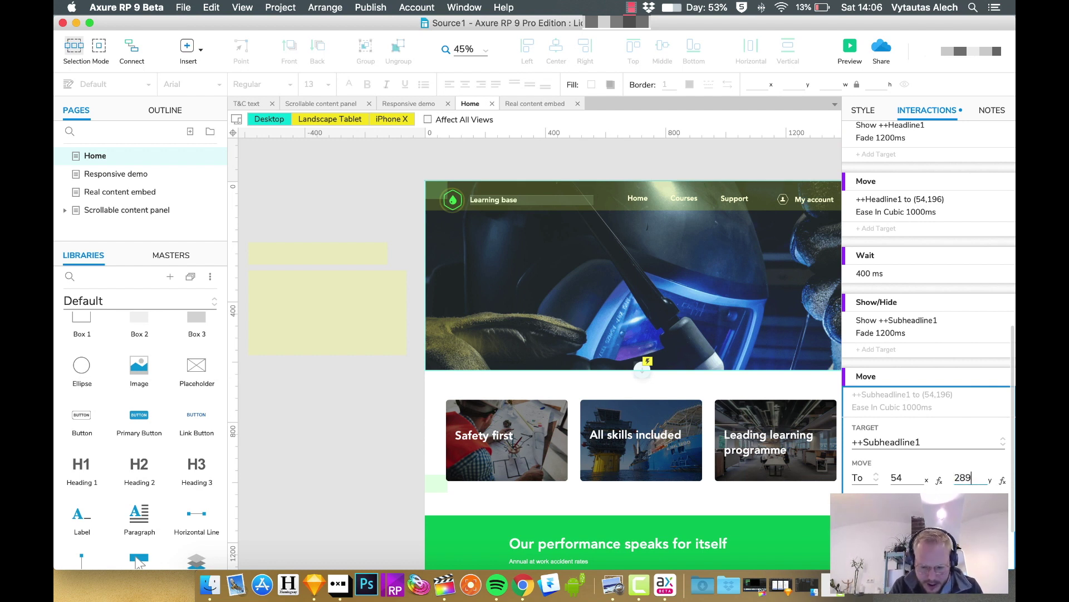
left_click(850, 47)
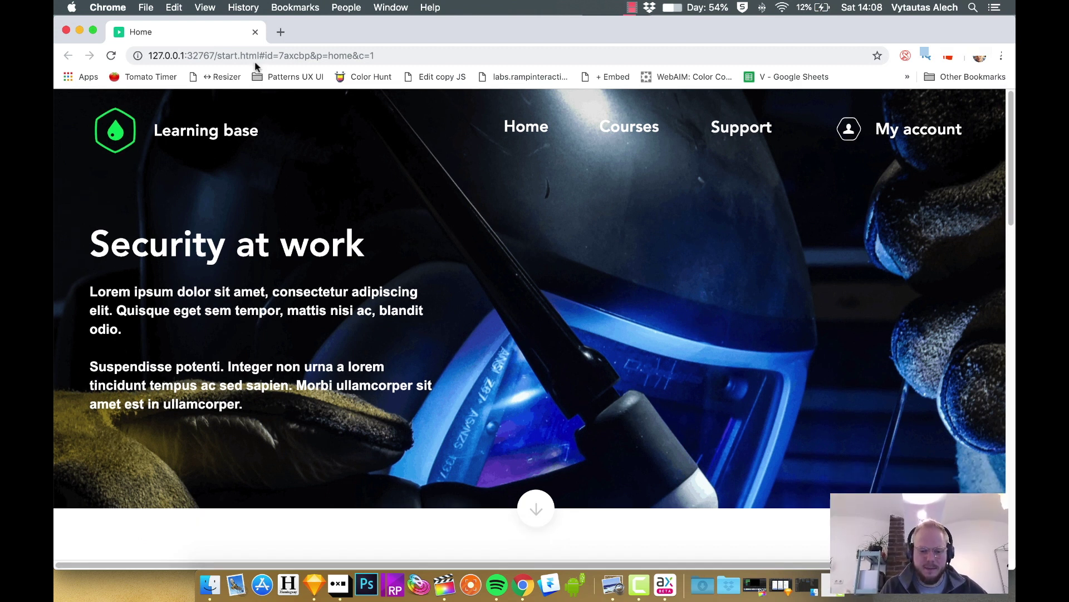
left_click(80, 30)
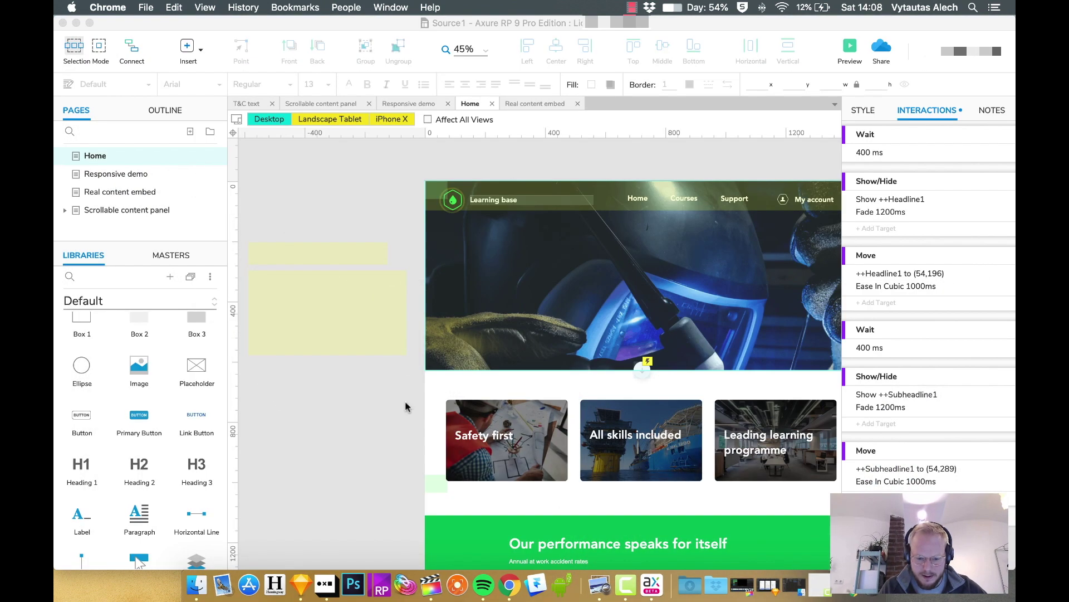
Step: Open the ++HeaderbannerToLoop dynamic panel for editing and rename its State1 as pic1
left_click(463, 281)
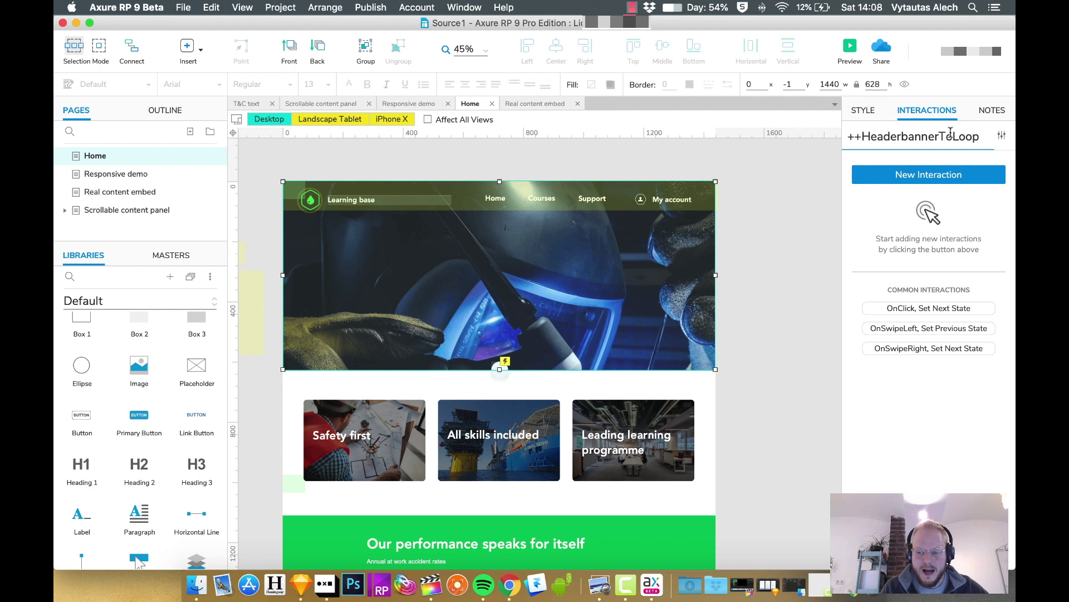
left_click(799, 247)
double_click(569, 279)
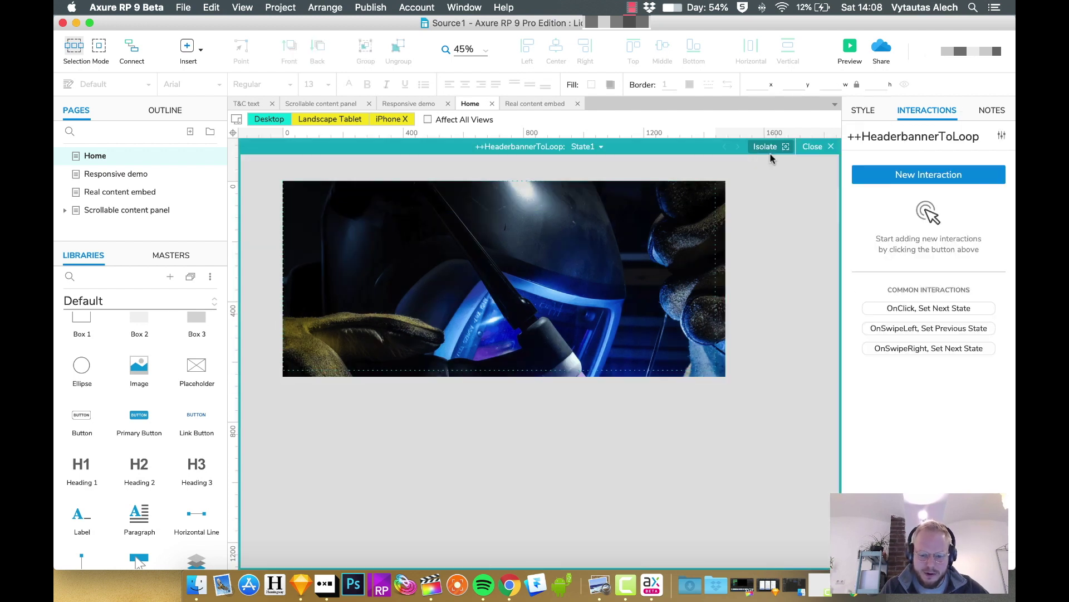
left_click(586, 149)
double_click(610, 162)
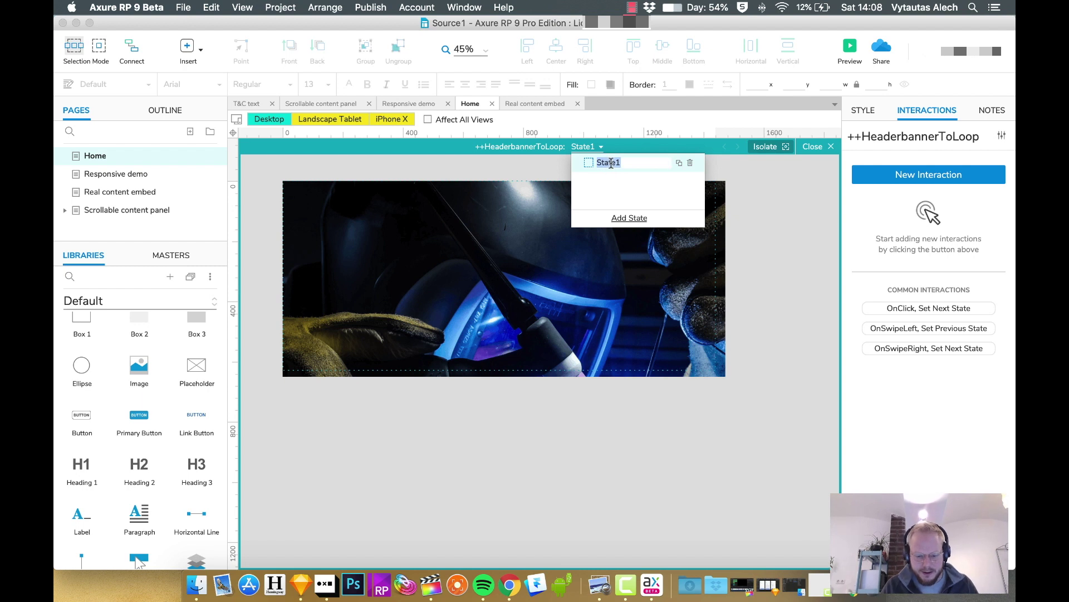
type("pl")
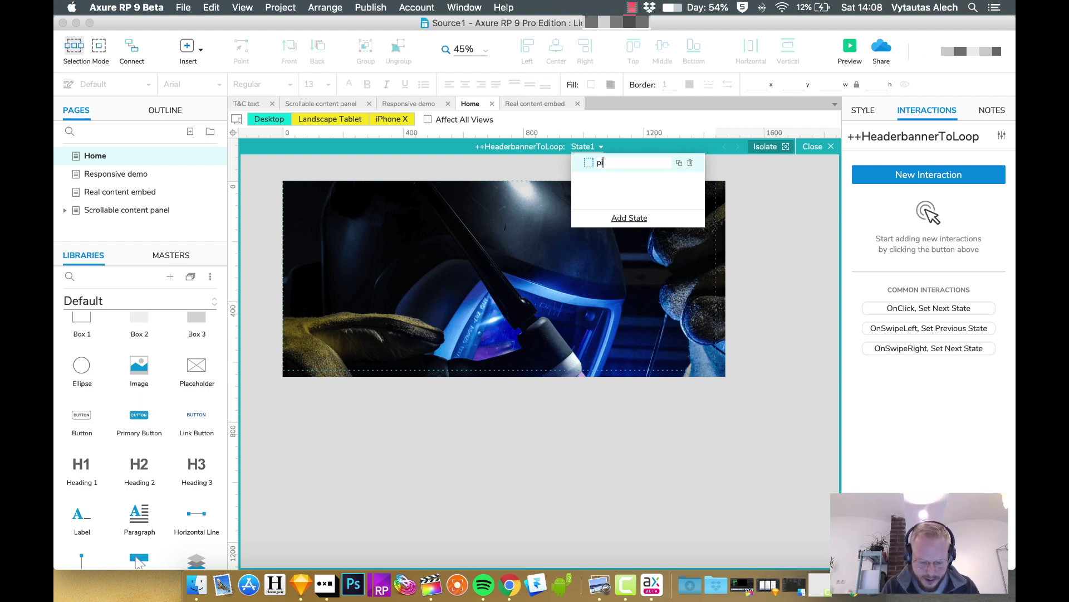
type("c1")
key("Return")
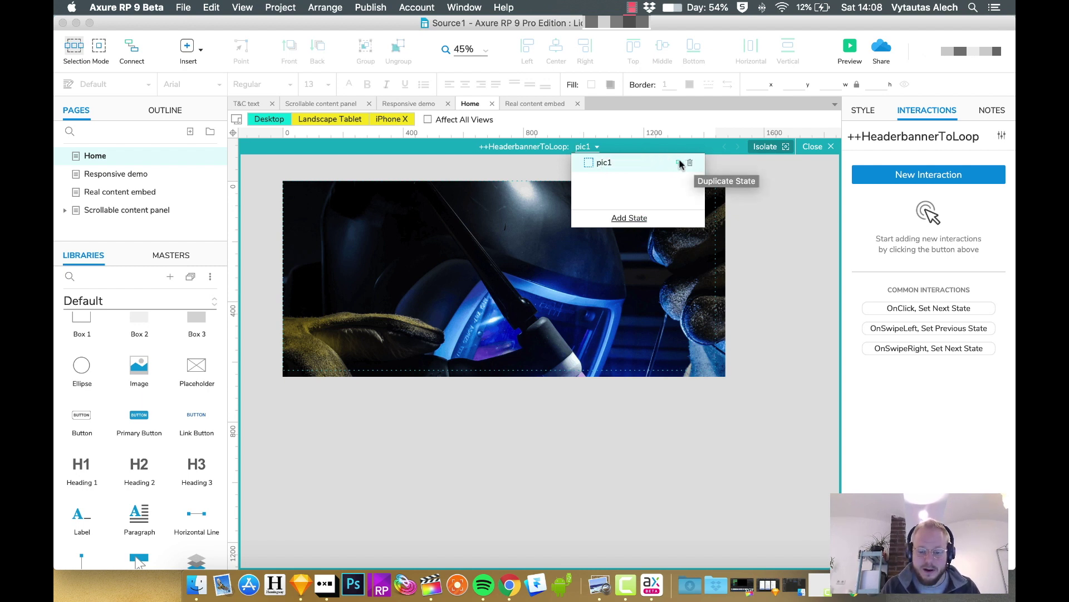
Step: Duplicate the banner state twice and name the copies pic2 and pic3
left_click(680, 163)
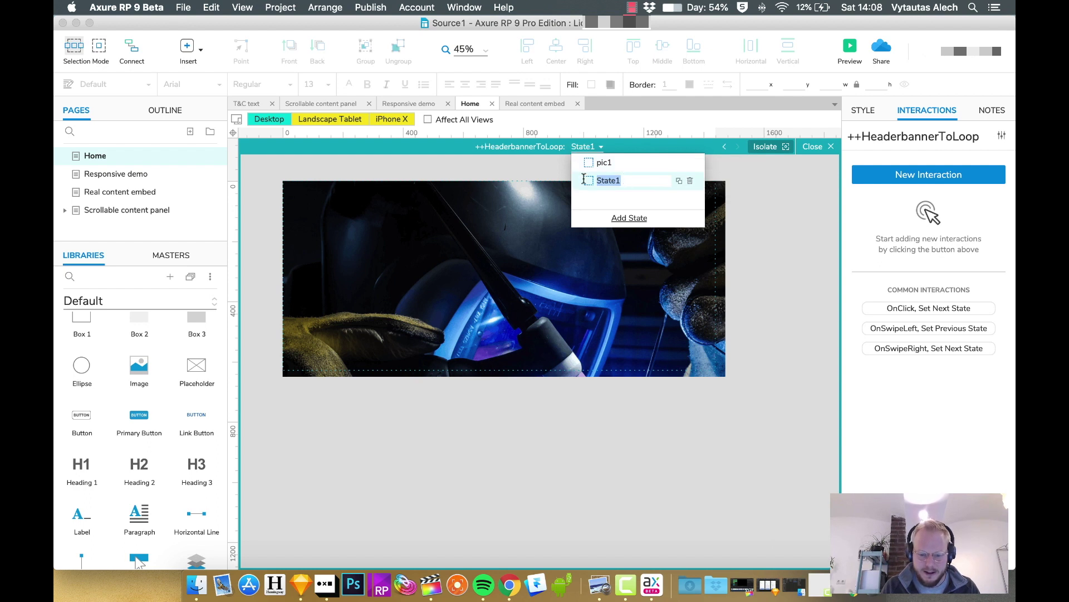
type("pic2")
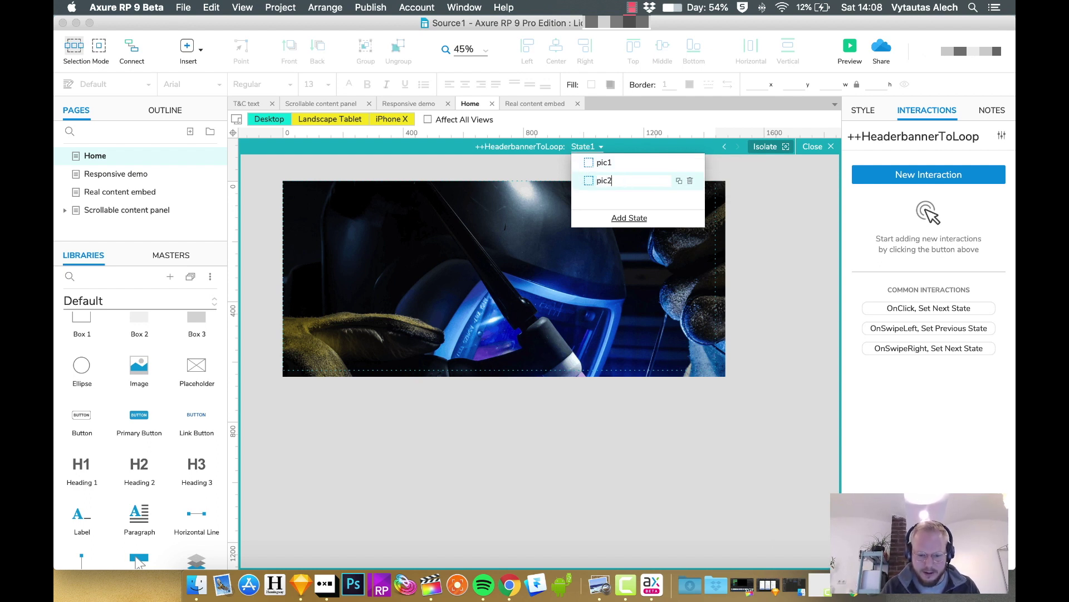
left_click(677, 181)
type("pic3")
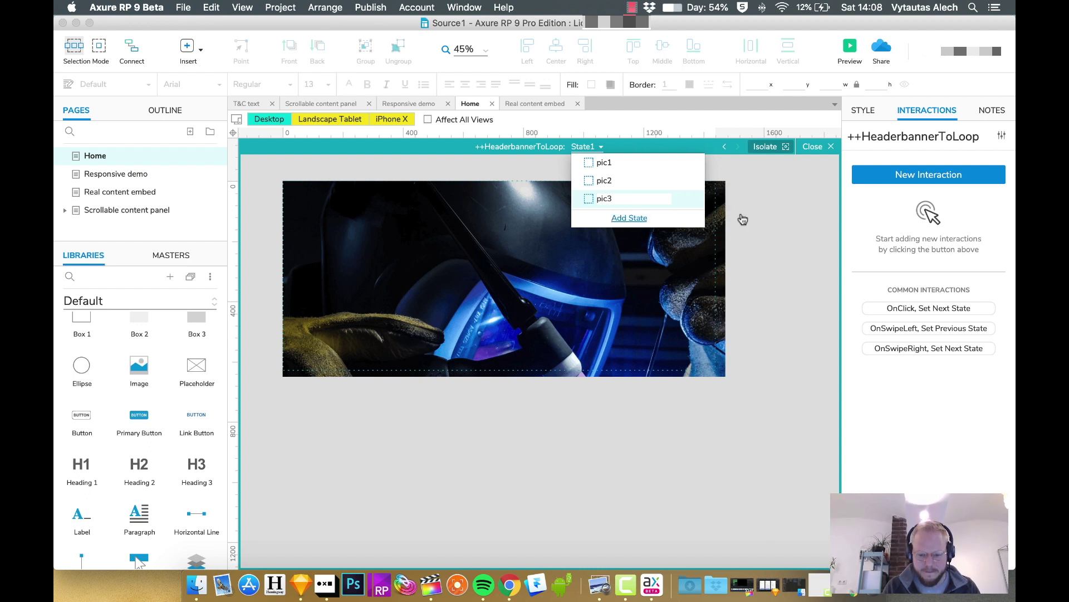
left_click(595, 238)
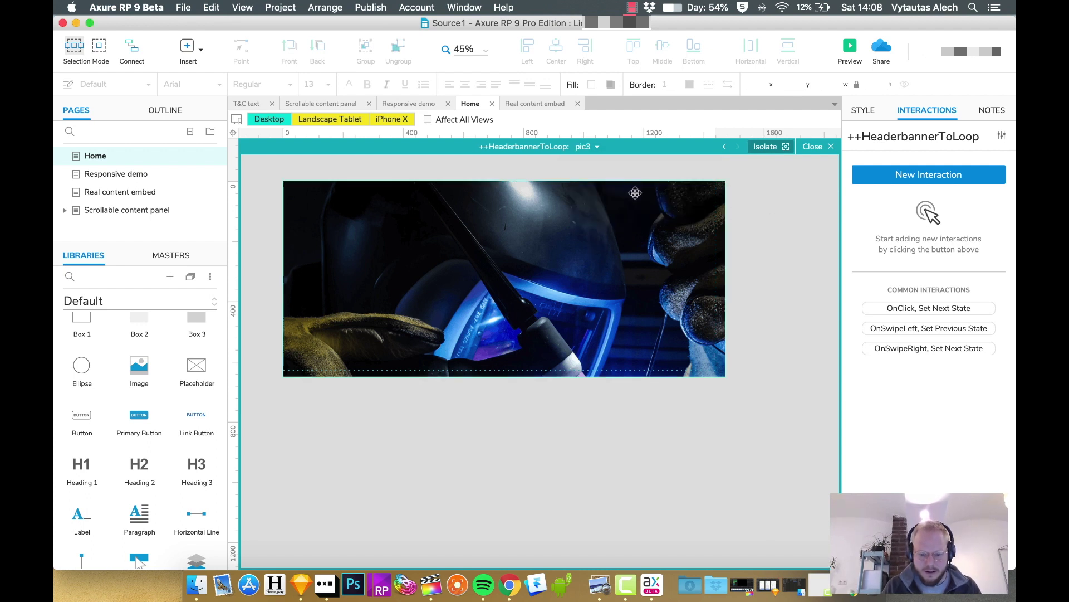
Step: Add the 533818-unsplash.jpg photo from the downloads folder to the pic2 state, optimizing the image on import
left_click(594, 148)
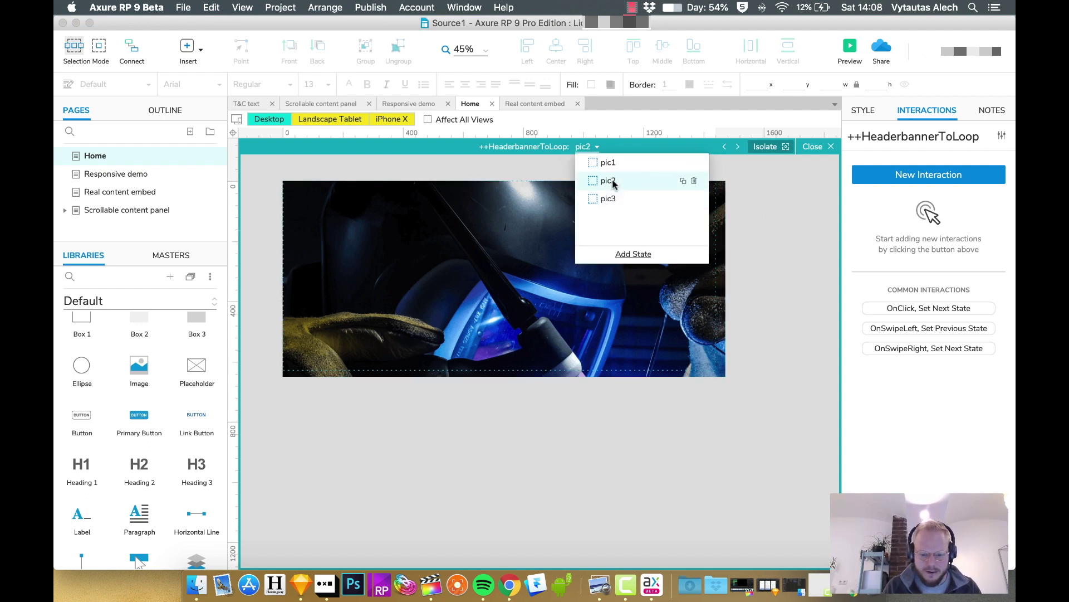
left_click(668, 230)
left_click(668, 231)
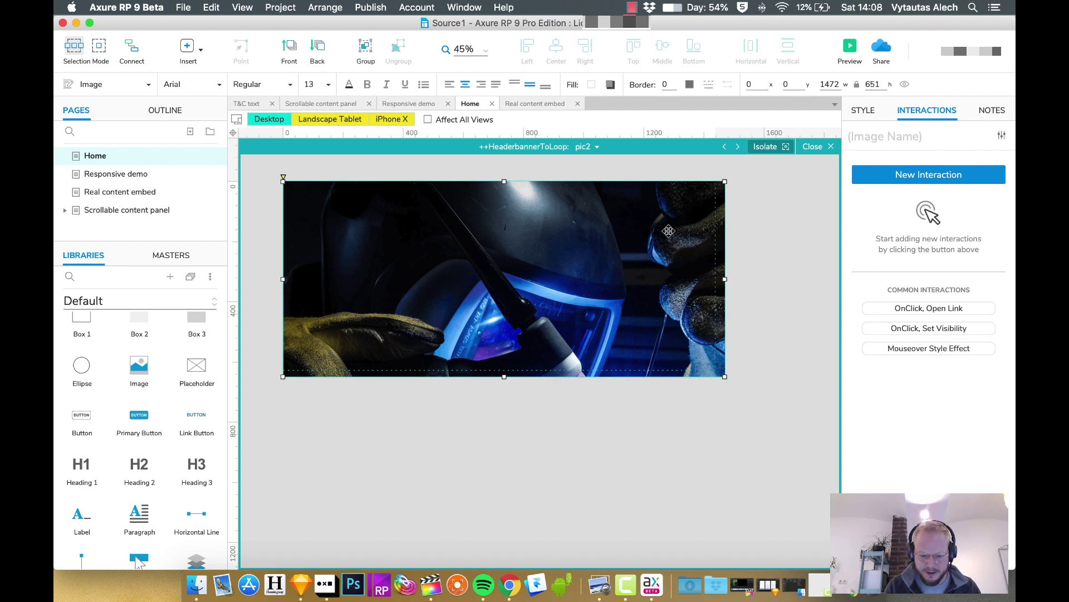
left_click(693, 585)
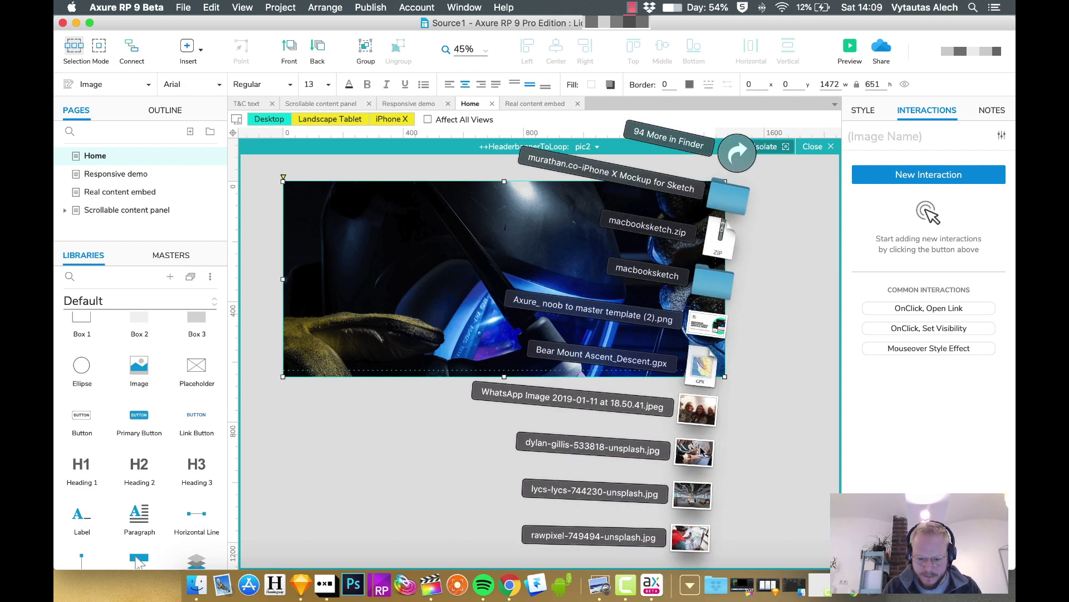
left_click_drag(698, 460, 446, 279)
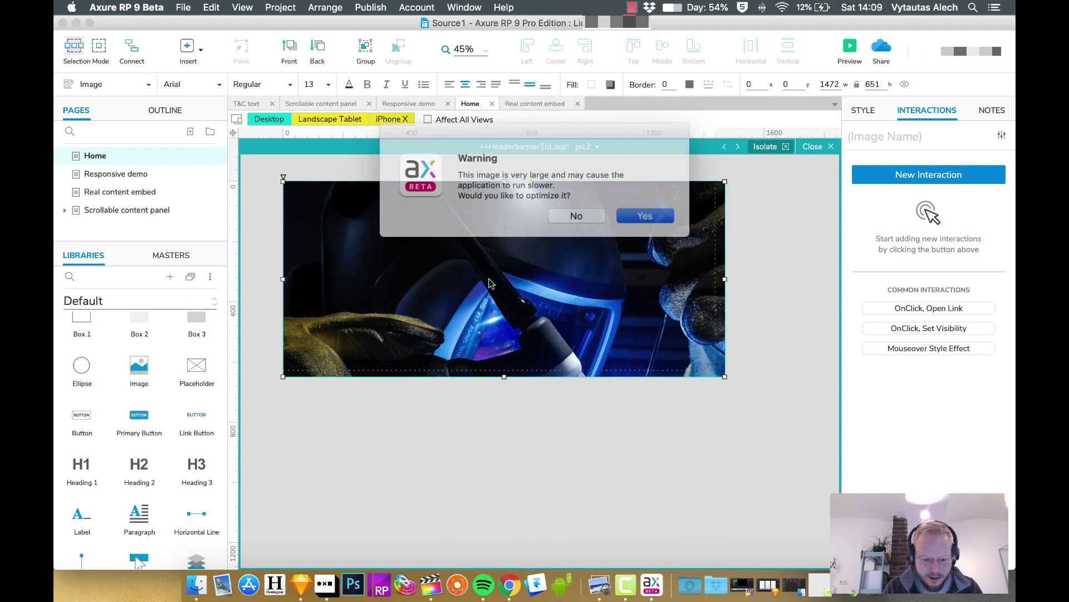
left_click(645, 212)
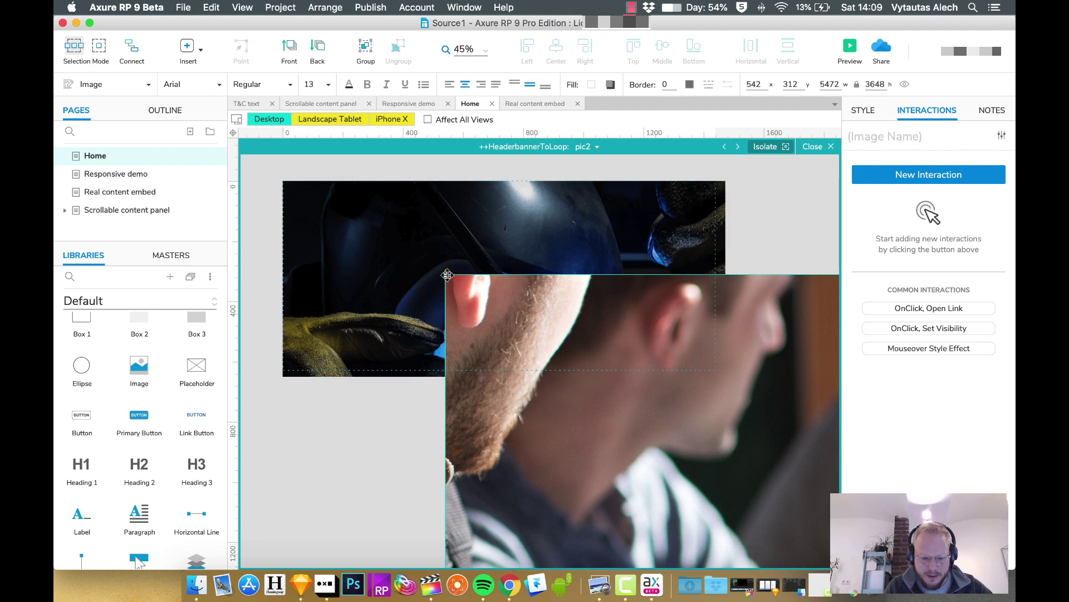
Step: Scale the imported meeting photo in the pic2 state down to roughly the width of the banner
left_click_drag(547, 330, 766, 473)
left_click_drag(806, 505, 298, 196)
left_click_drag(565, 355, 726, 457)
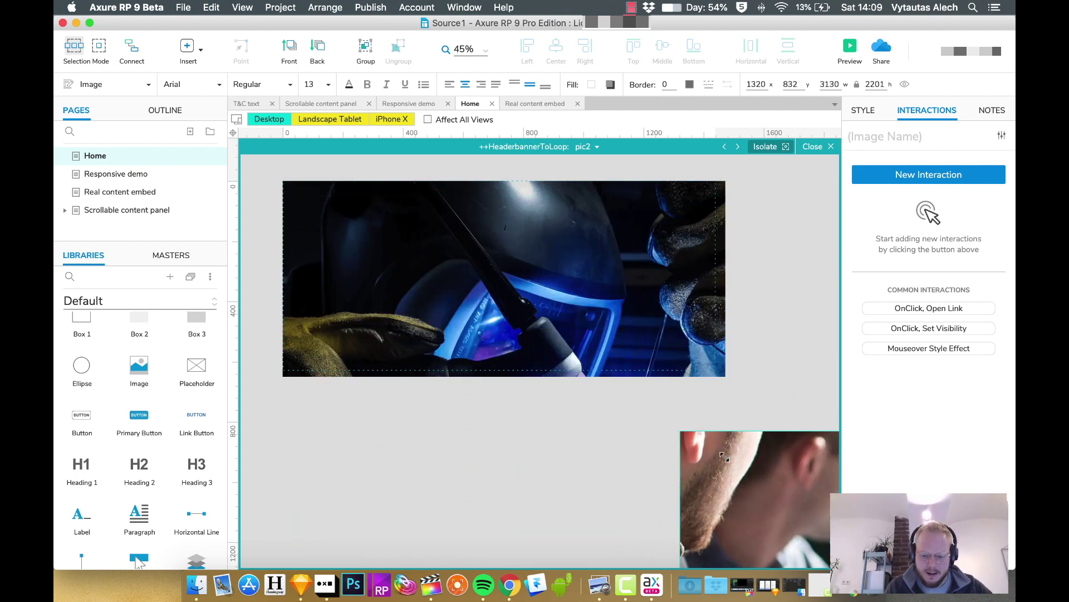
left_click_drag(797, 511, 335, 204)
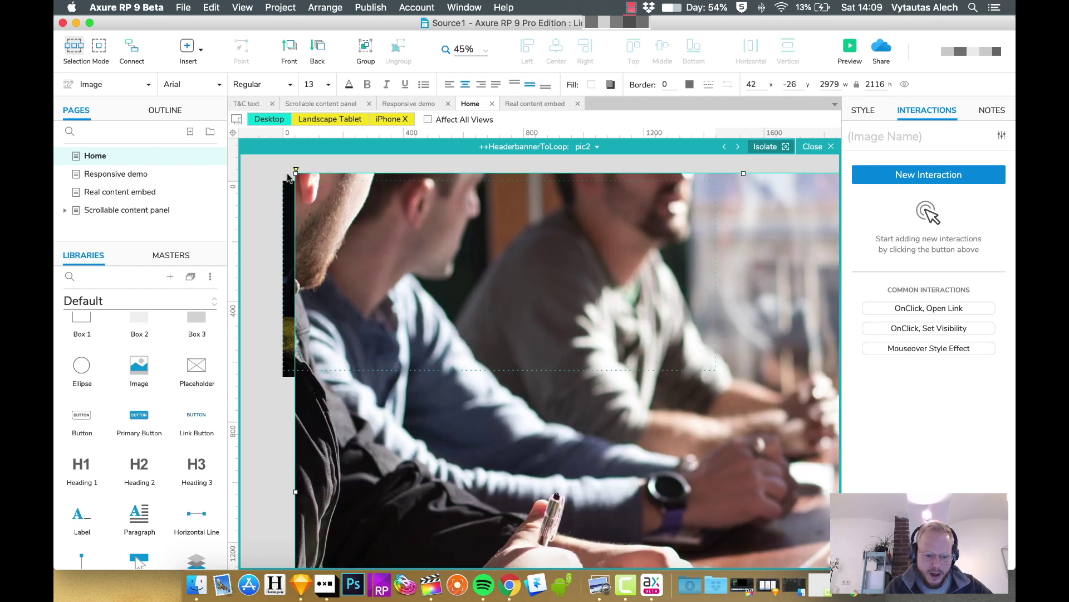
left_click_drag(577, 373, 639, 425)
left_click_drag(707, 464, 348, 233)
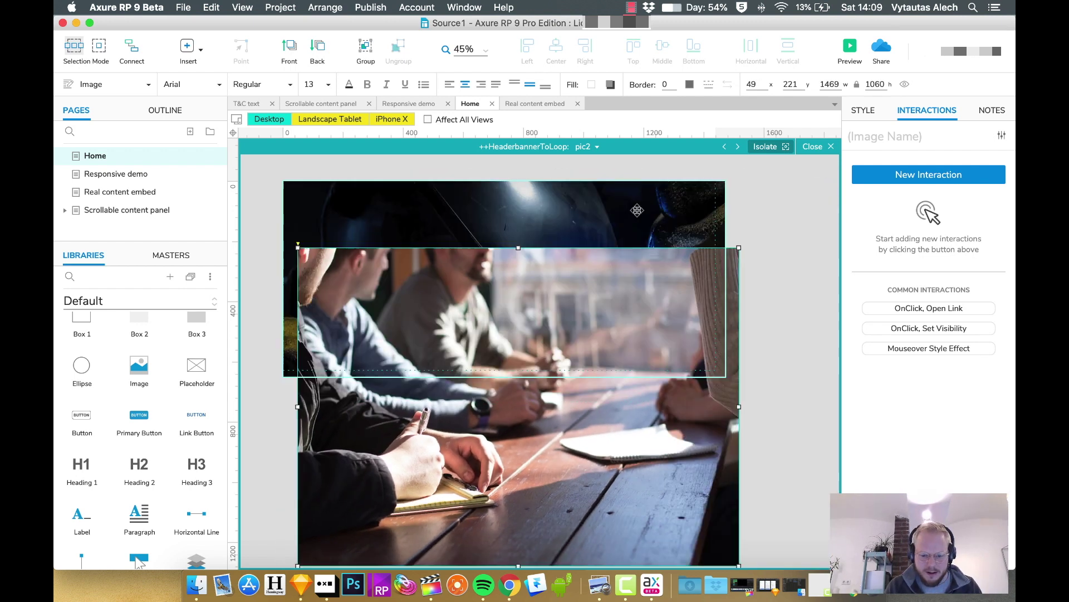
Step: Delete the old welder picture from pic2 and align the meeting photo with the banner's top-left corner
left_click(635, 210)
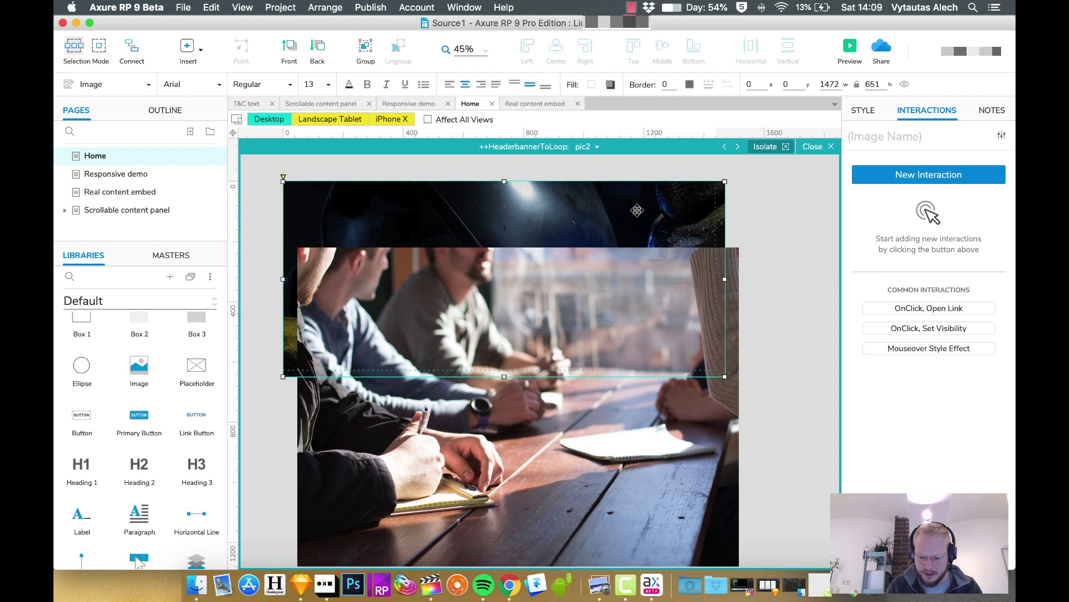
key("BackSpace")
left_click_drag(584, 431, 569, 364)
left_click(767, 320)
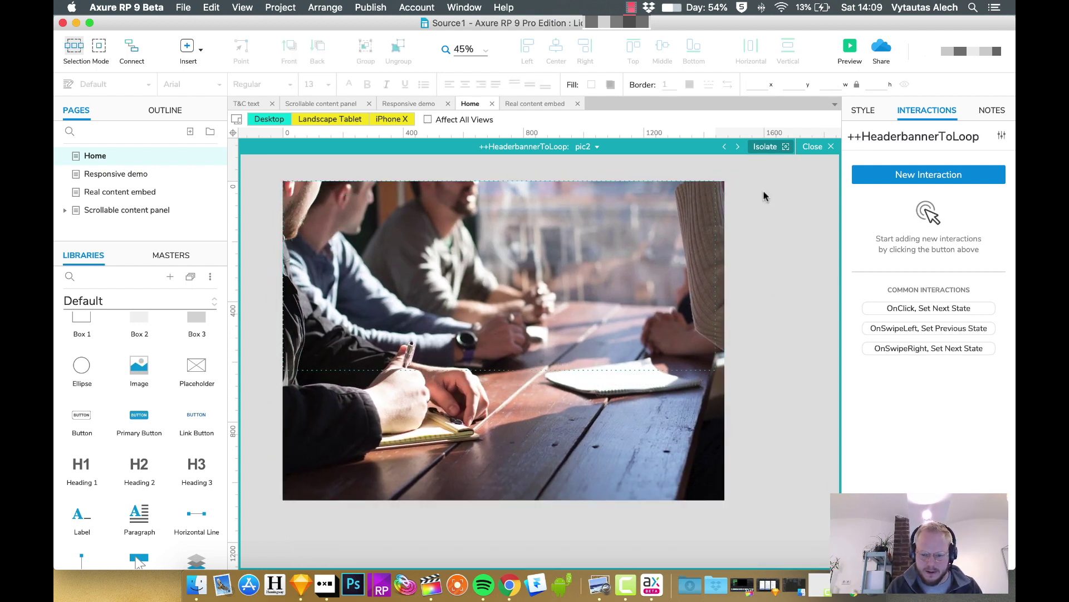
Step: Open the pic3 state and add the office interior photo to it
left_click(586, 146)
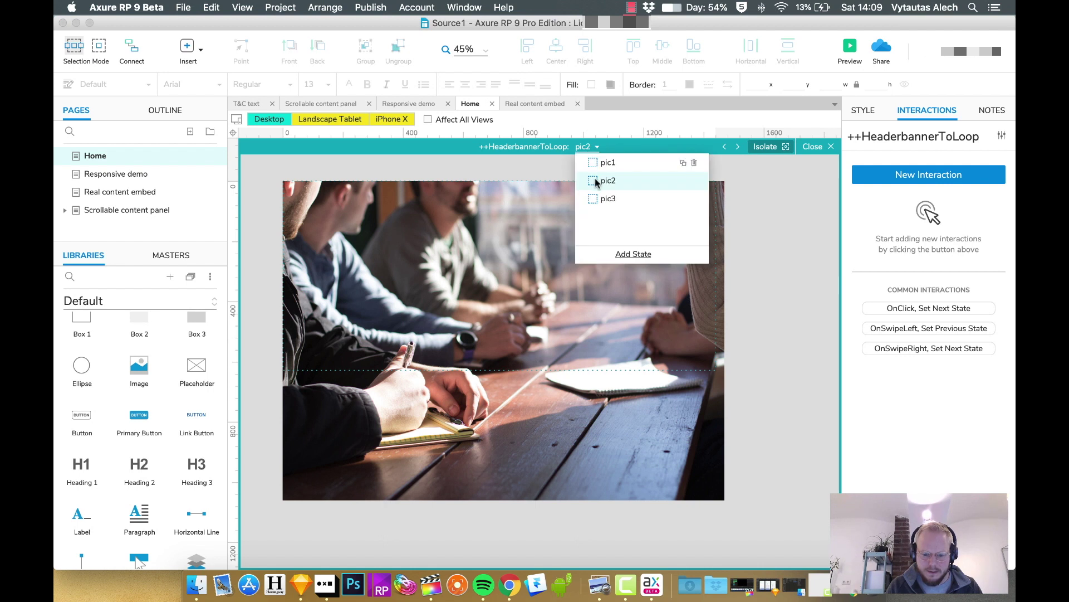
left_click(607, 199)
left_click(781, 308)
key("ctrl+Up")
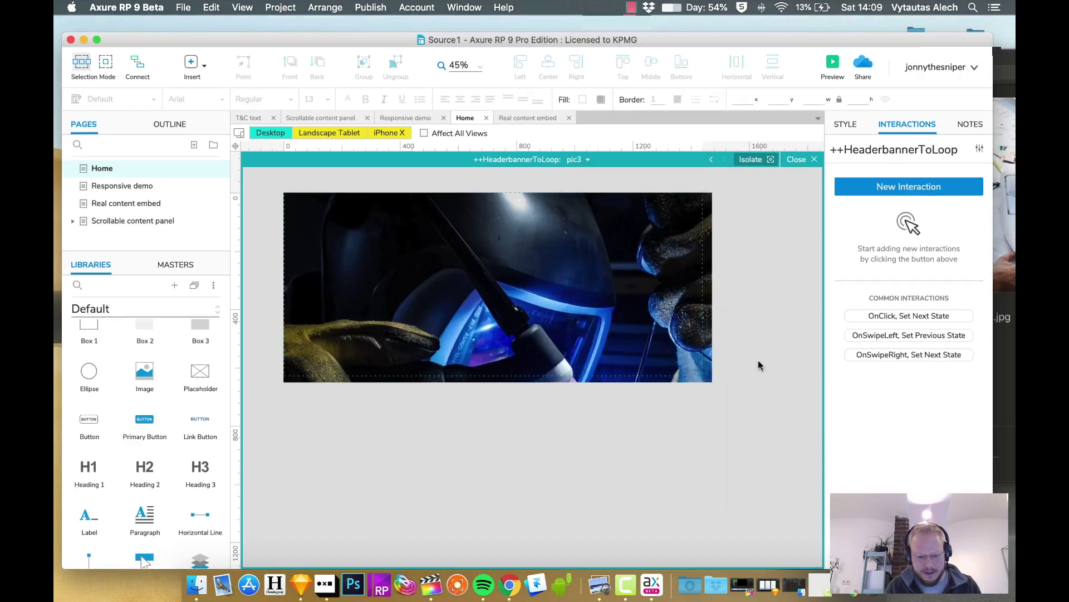
left_click(783, 142)
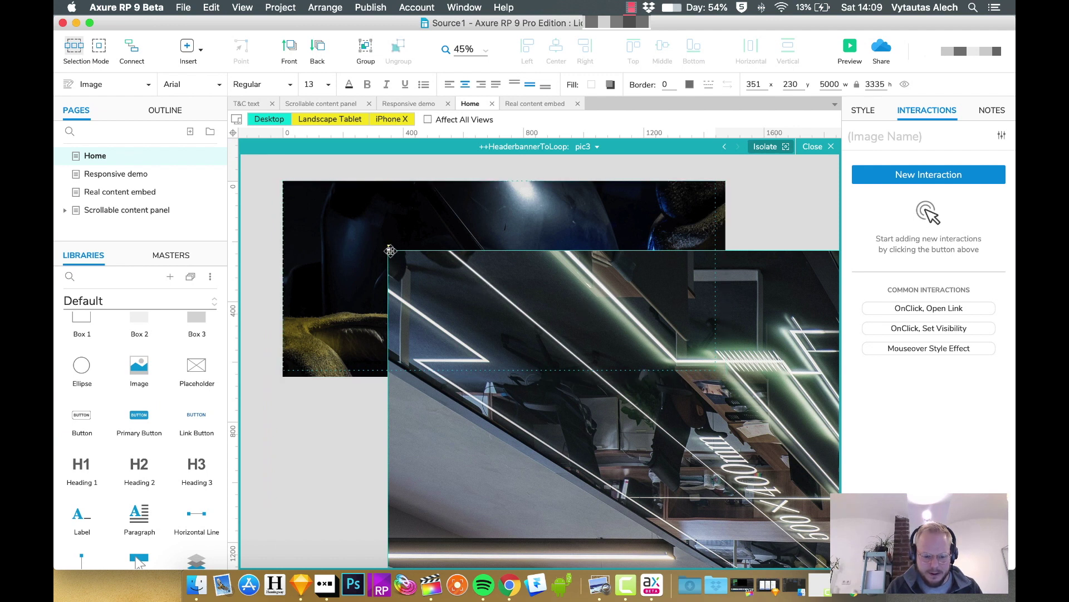
Step: Scale the office photo in pic3 to about 1618 × 1079 and shift it upward so the desks fill the banner area
left_click_drag(389, 250, 244, 168)
key("super+z")
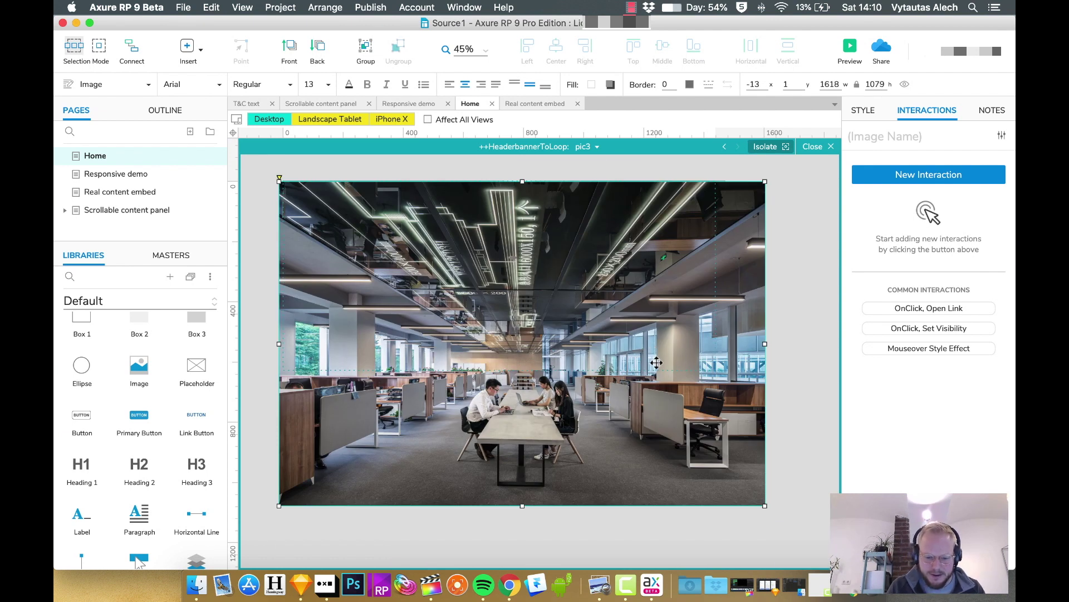
left_click_drag(737, 392, 742, 309)
left_click(740, 467)
key("super+z")
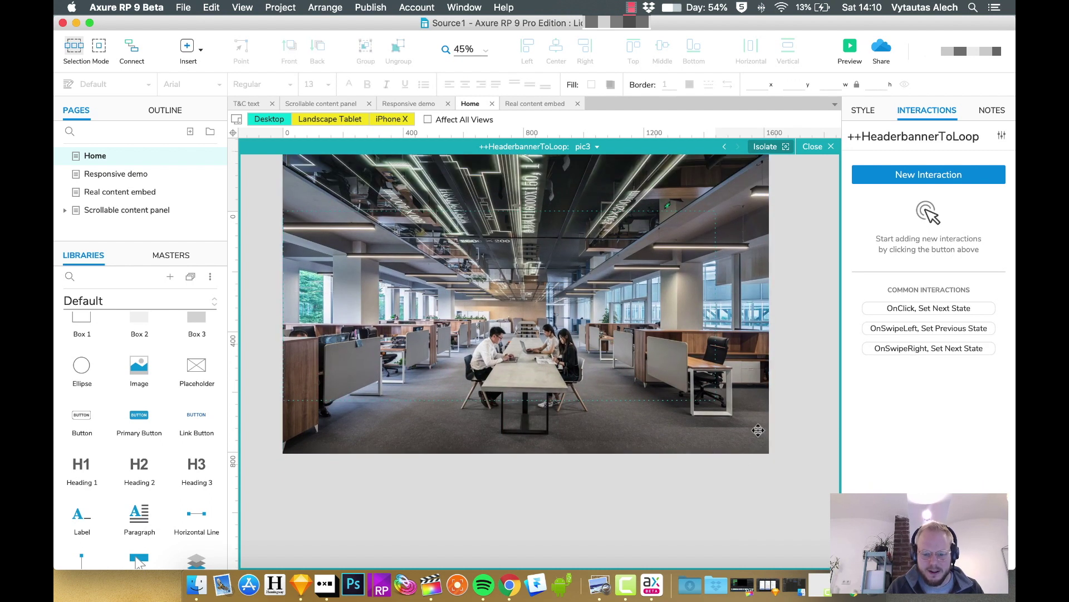
Step: Place a 1440 × 650 rectangle over the office photo at (0,1) and fill it with black
left_click_drag(360, 277, 718, 405)
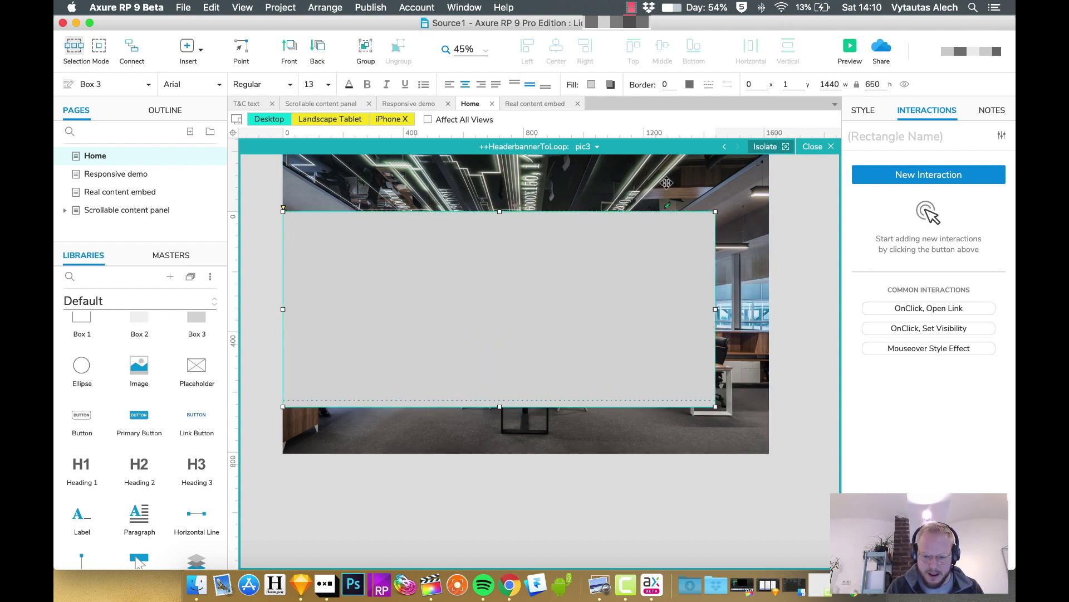
left_click(592, 84)
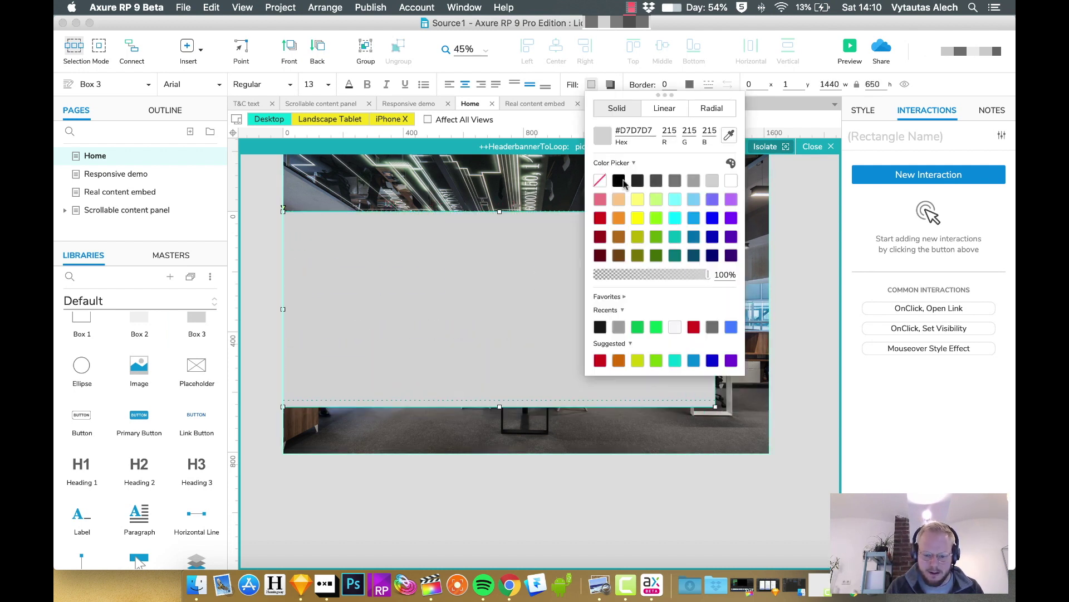
left_click(619, 181)
left_click(941, 97)
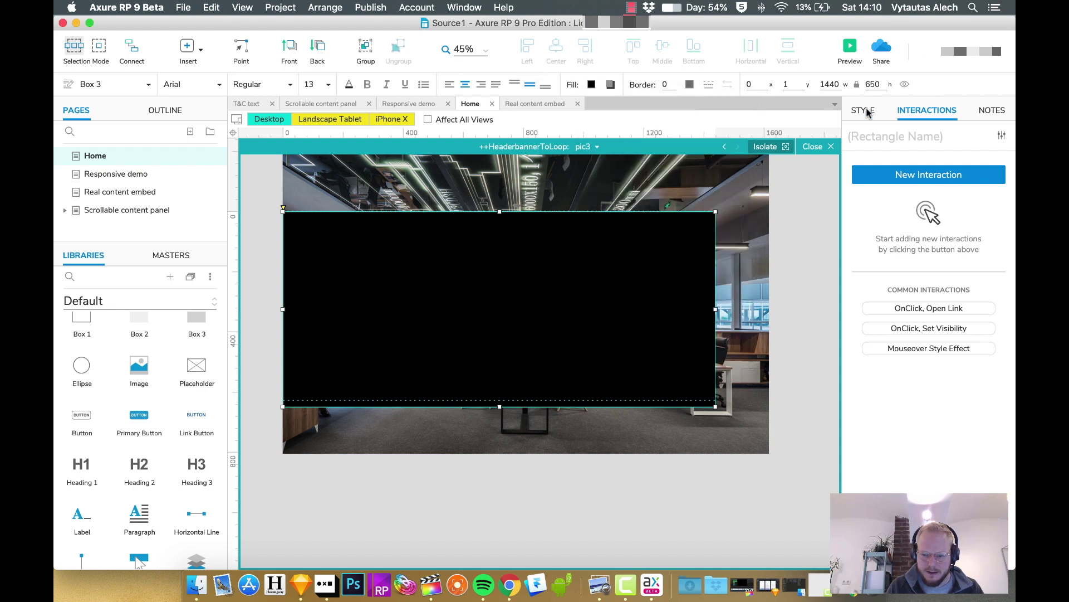
Step: Set the black overlay rectangle's opacity to 54%
left_click(863, 110)
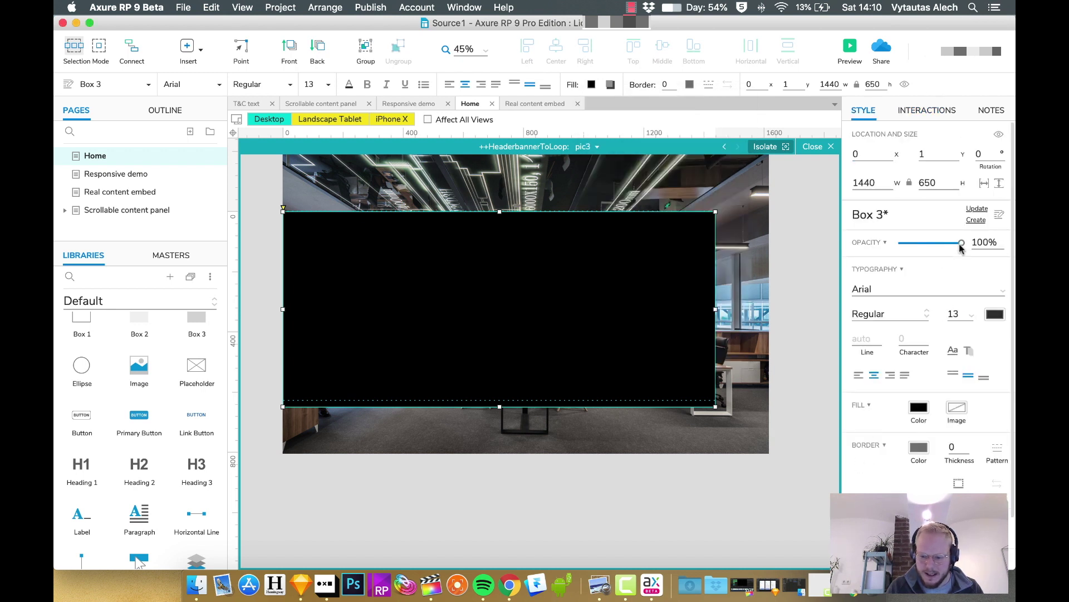
mouse_move(948, 247)
left_mouse_down()
mouse_move(921, 244)
mouse_move(933, 244)
left_mouse_up()
left_click(620, 498)
Step: Copy the dark overlay rectangle into the pic2 state and close the dynamic panel editing
left_click(580, 295)
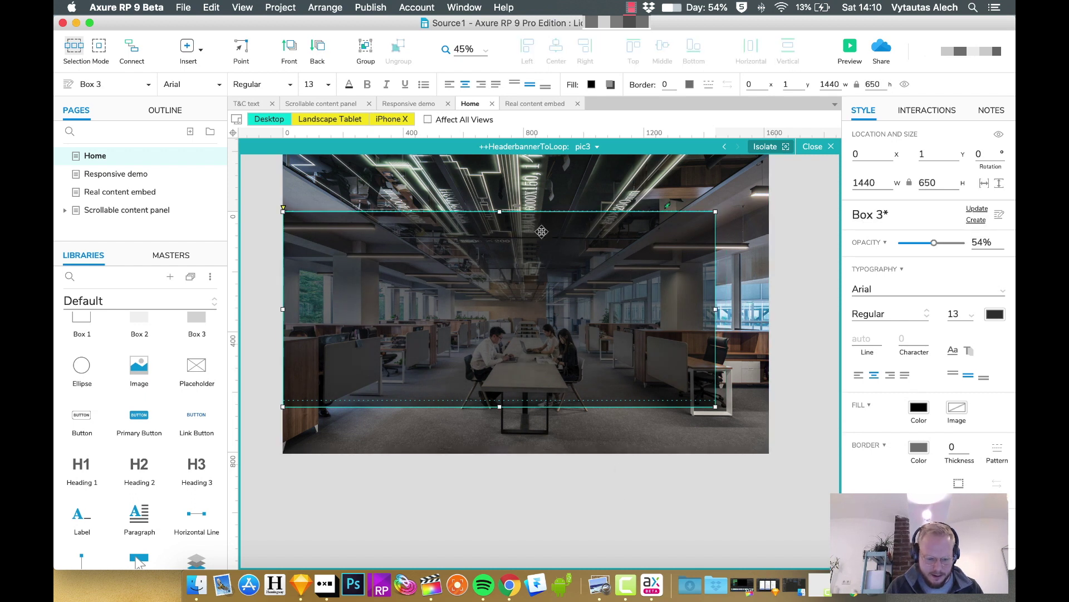
left_click(592, 148)
left_click(608, 180)
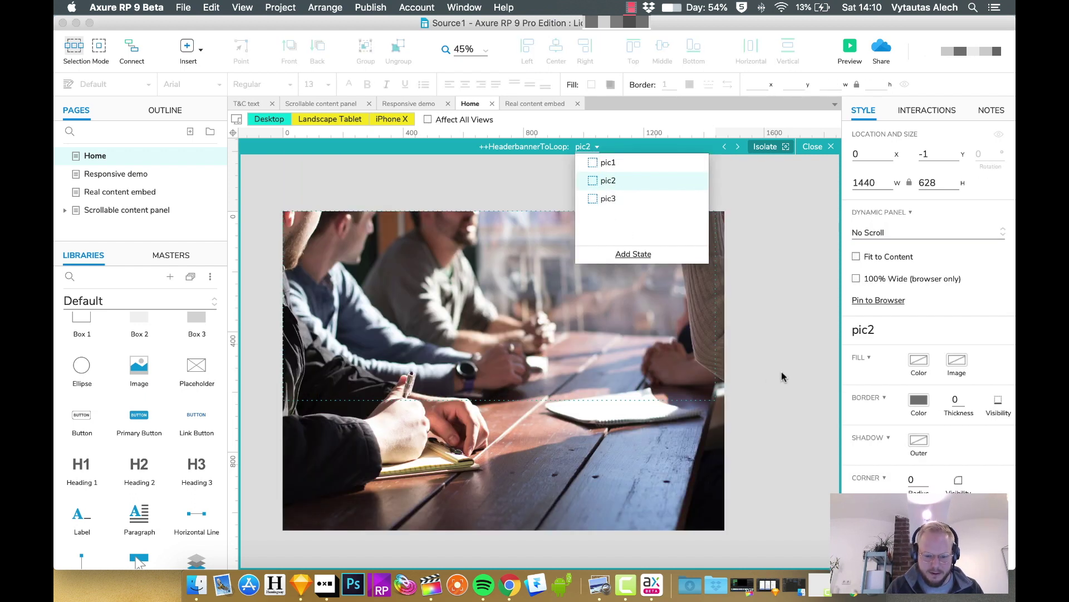
key("ctrl+v")
left_click(782, 312)
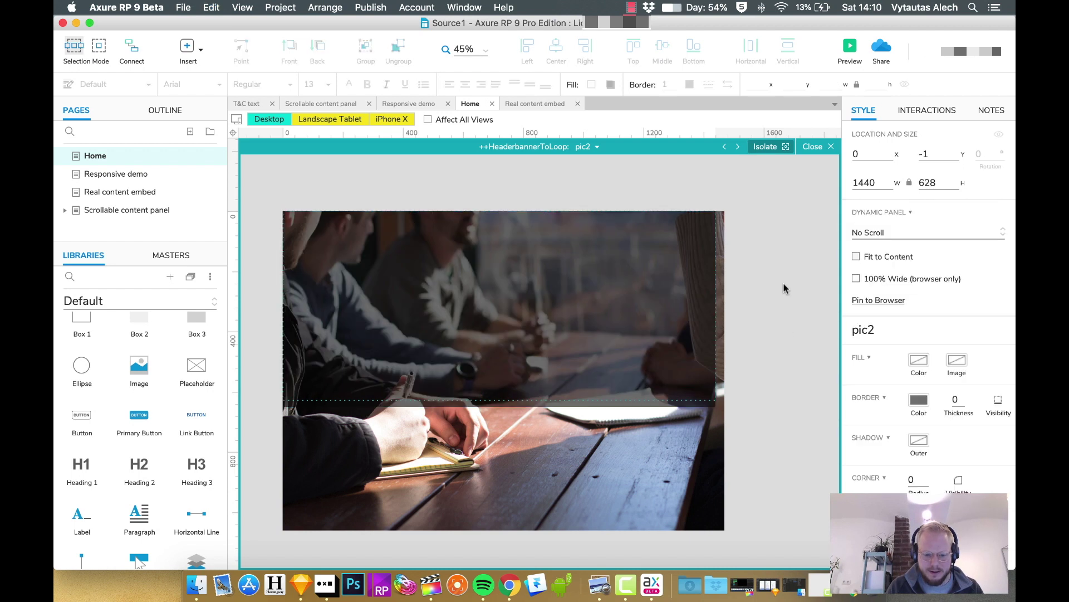
left_click(813, 146)
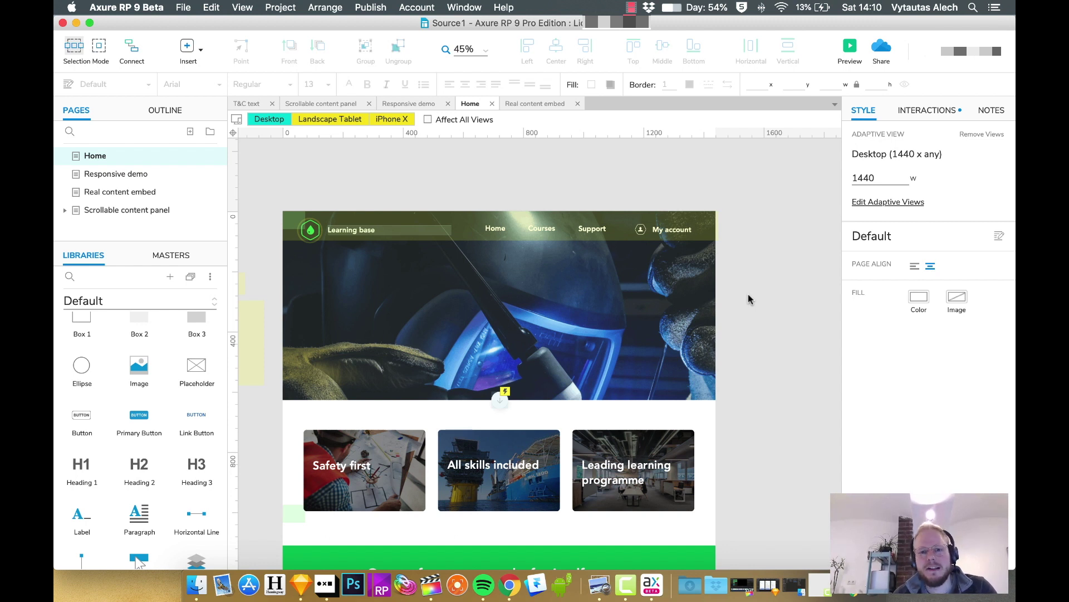
Step: Add a Set Panel State action targeting ++HeaderbannerToLoop at the end of the page's OnPageLoad event
left_click(952, 110)
scroll(902, 434, "down", 5)
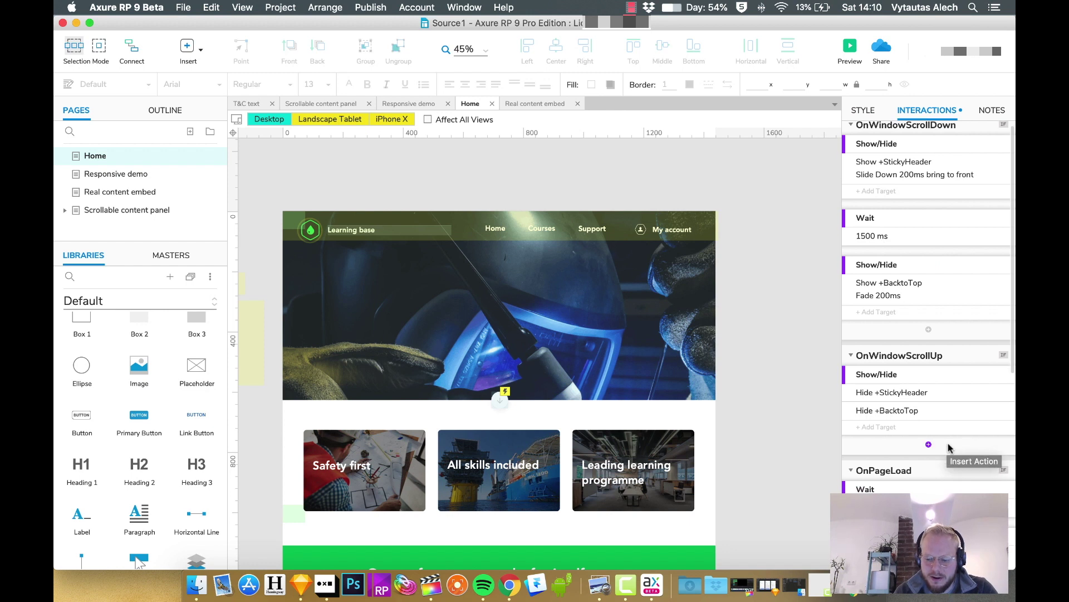
scroll(892, 417, "down", 5)
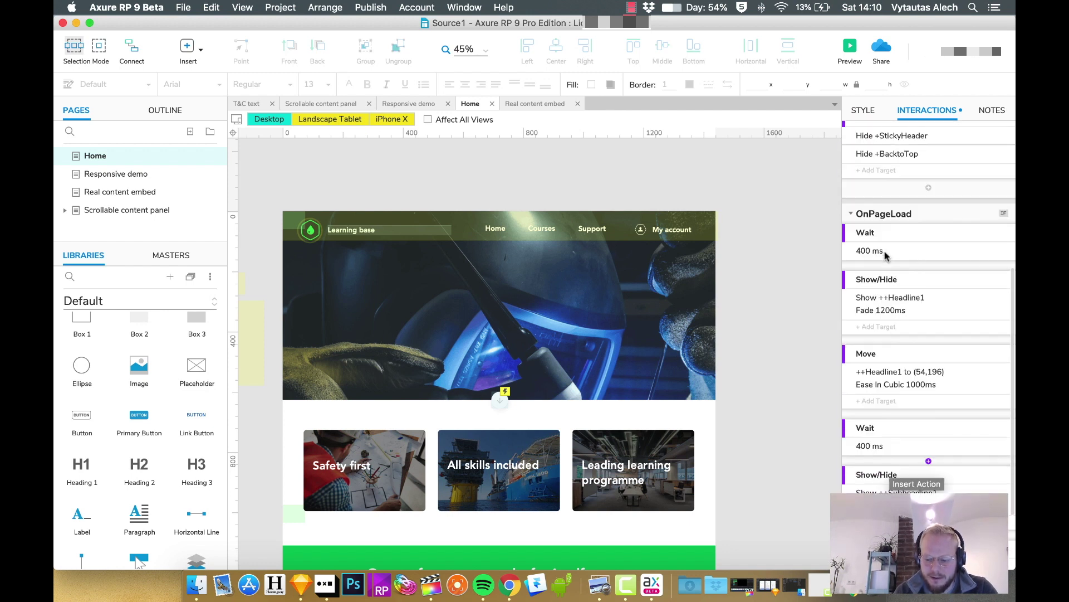
scroll(898, 391, "down", 4)
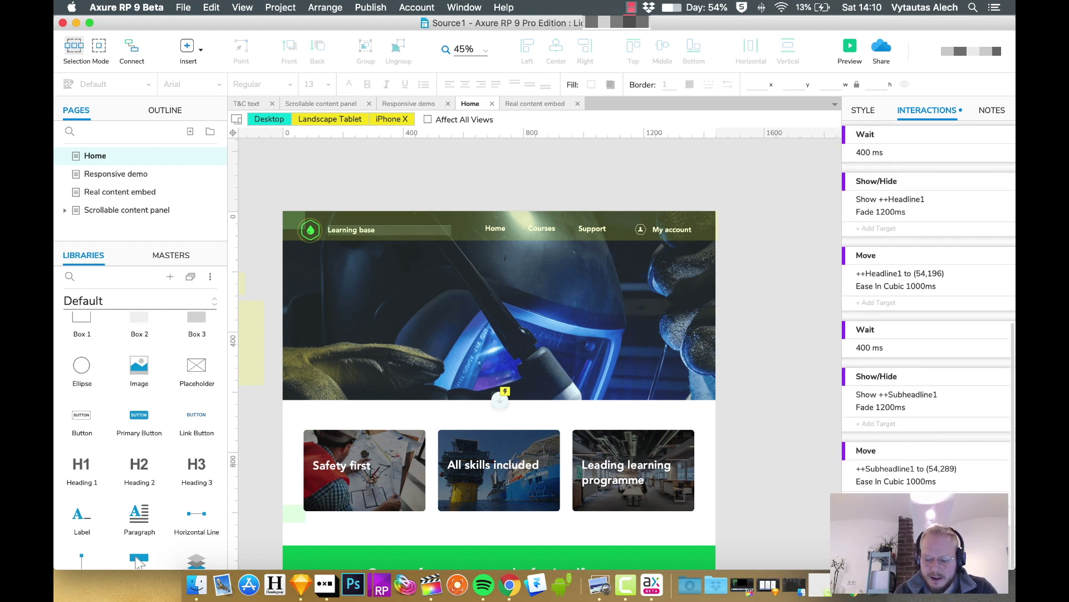
left_click(893, 515)
scroll(893, 487, "down", 3)
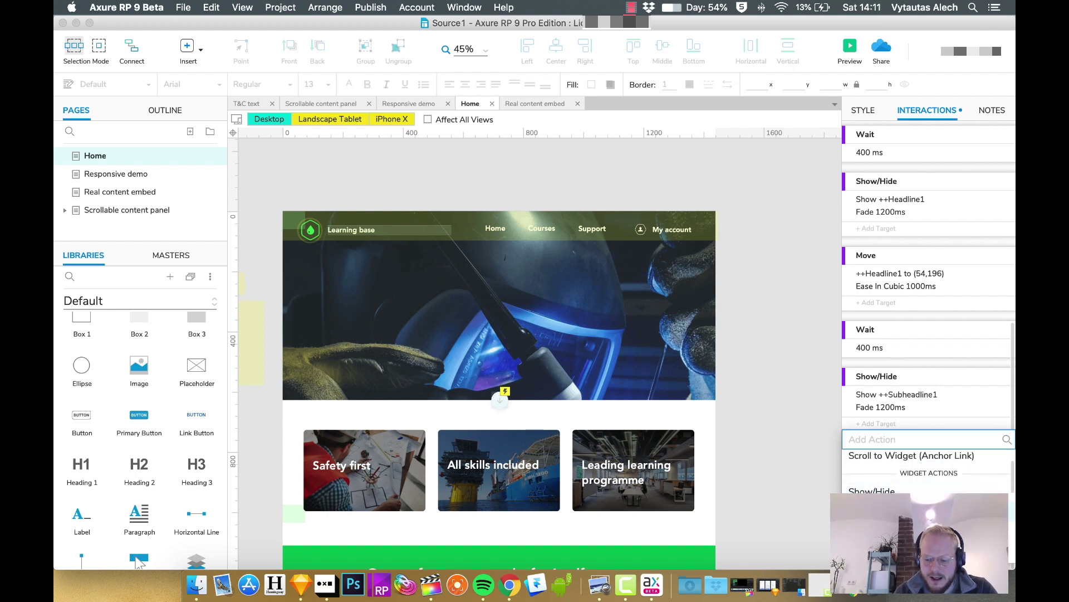
left_click(872, 490)
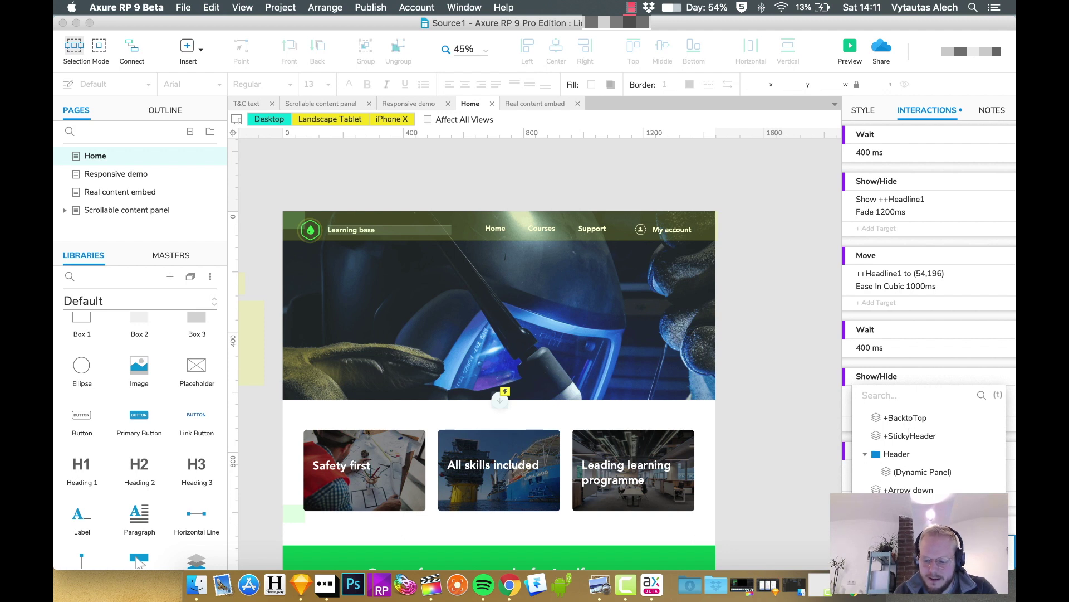
key("Escape")
scroll(929, 480, "down", 4)
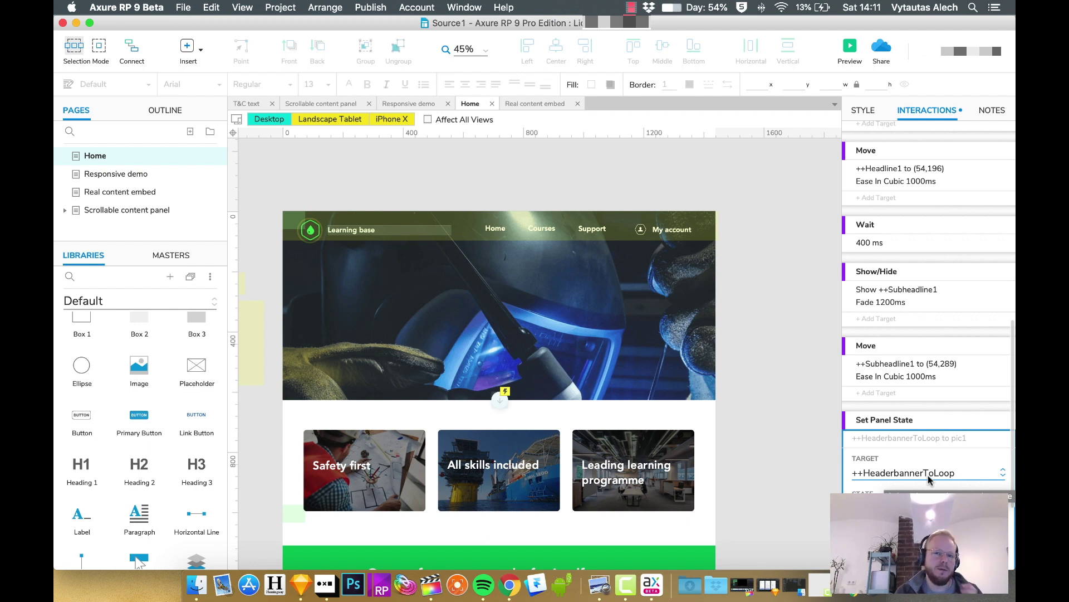
Step: Set the banner panel's state to Next with wrapping from last to first
scroll(928, 476, "down", 2)
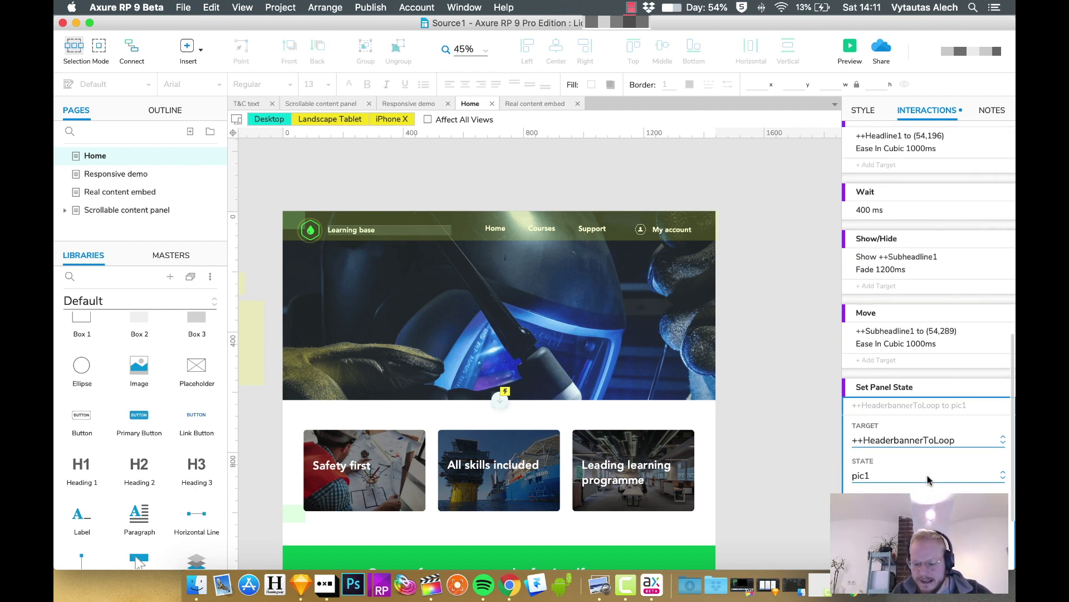
left_click(880, 469)
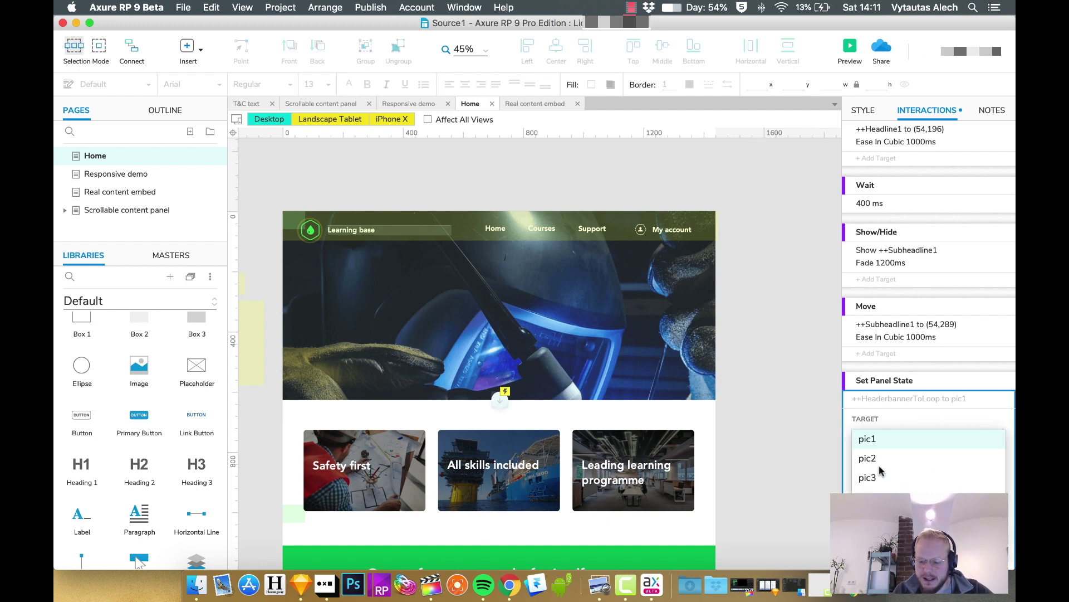
left_click(861, 490)
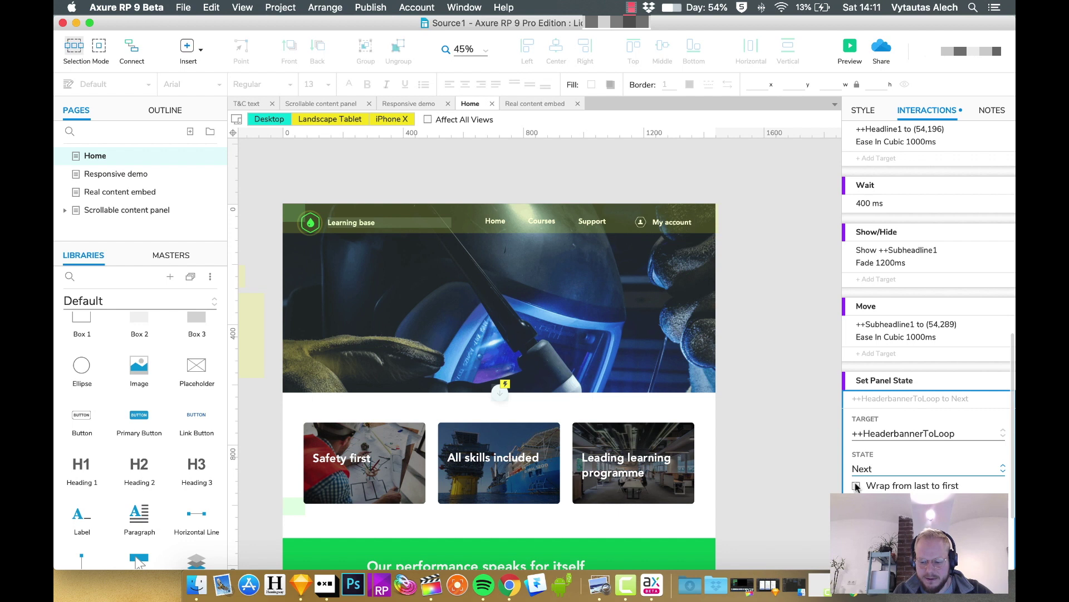
left_click(857, 486)
scroll(869, 471, "down", 1)
Step: Animate the banner's state change with a 400 ms Fade in and out
left_click(882, 471)
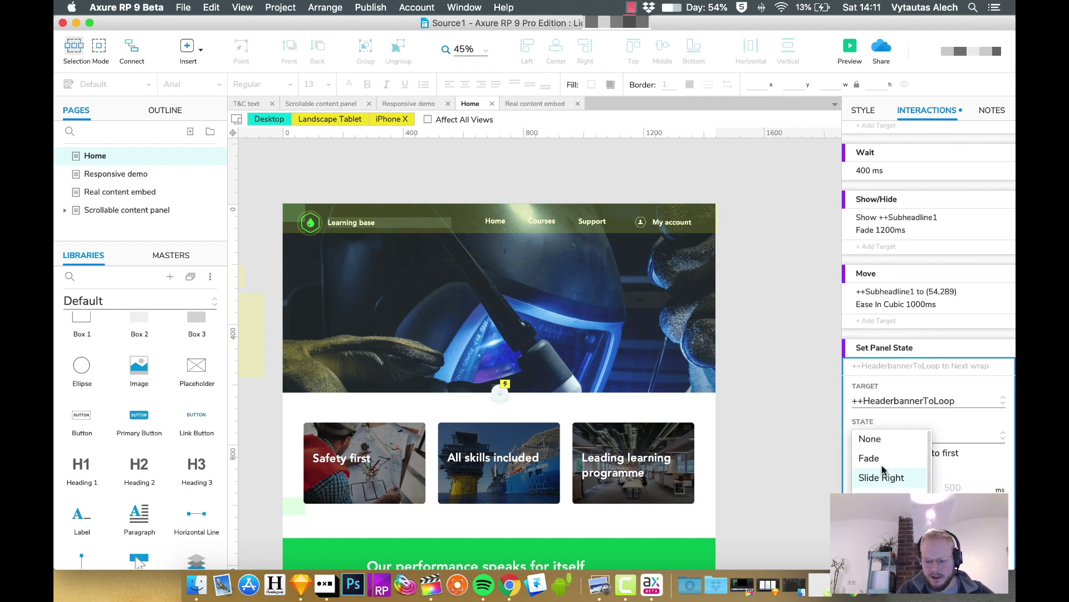
left_click(870, 458)
key("Tab")
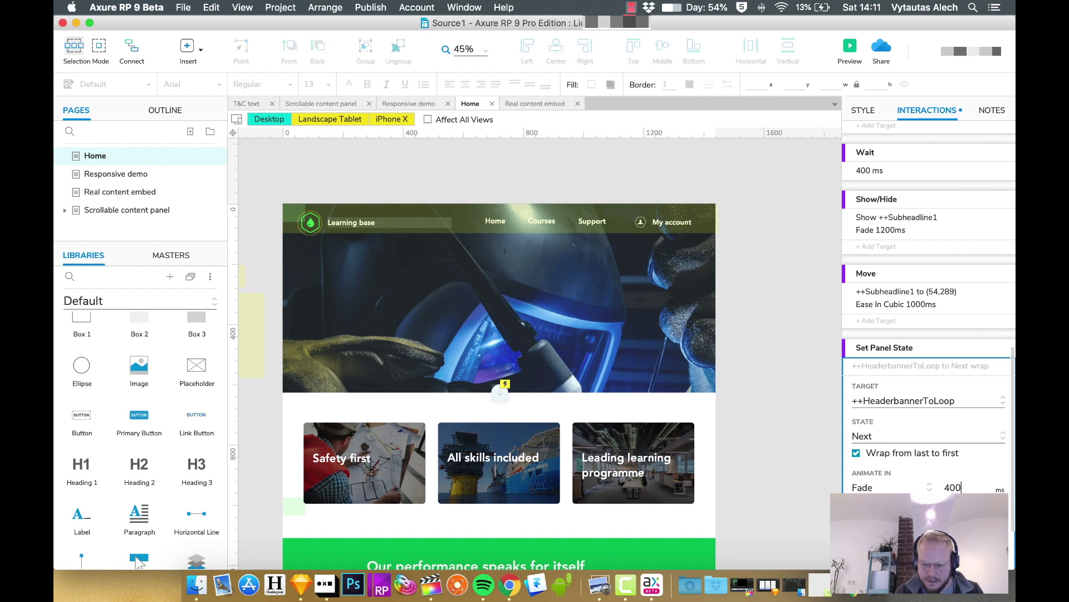
scroll(965, 474, "down", 1)
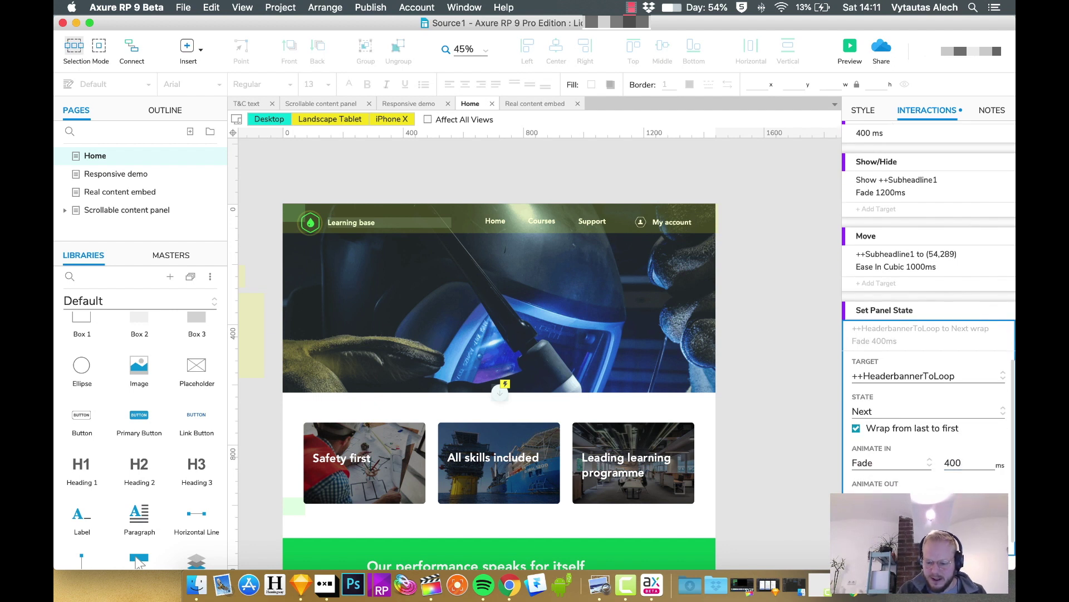
scroll(855, 475, "down", 2)
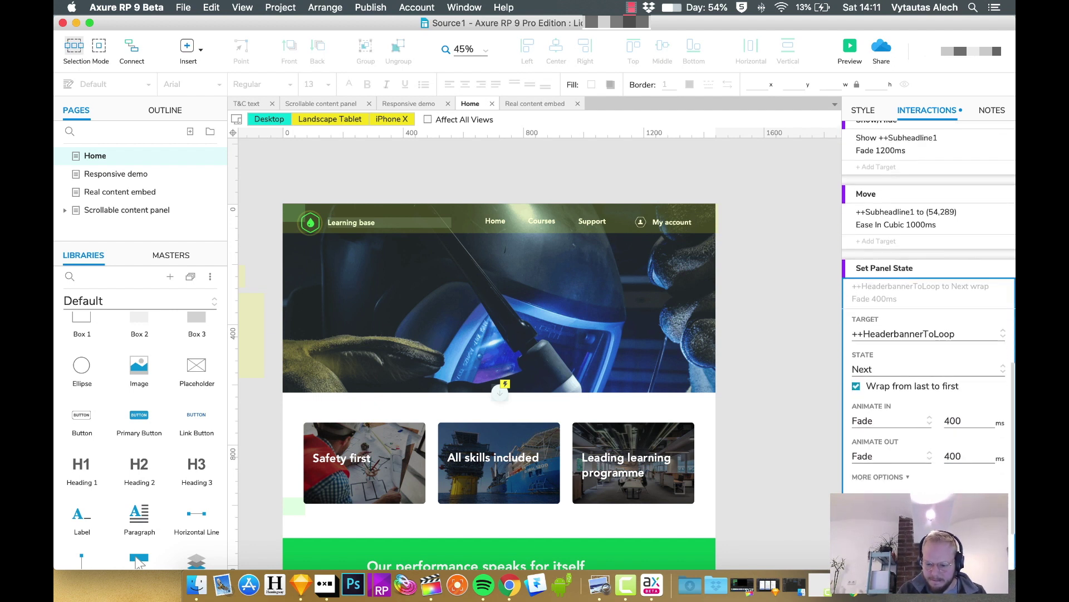
Step: Repeat the banner change every 4000 ms without delaying the first state change, and preview the page in the browser
left_click(856, 475)
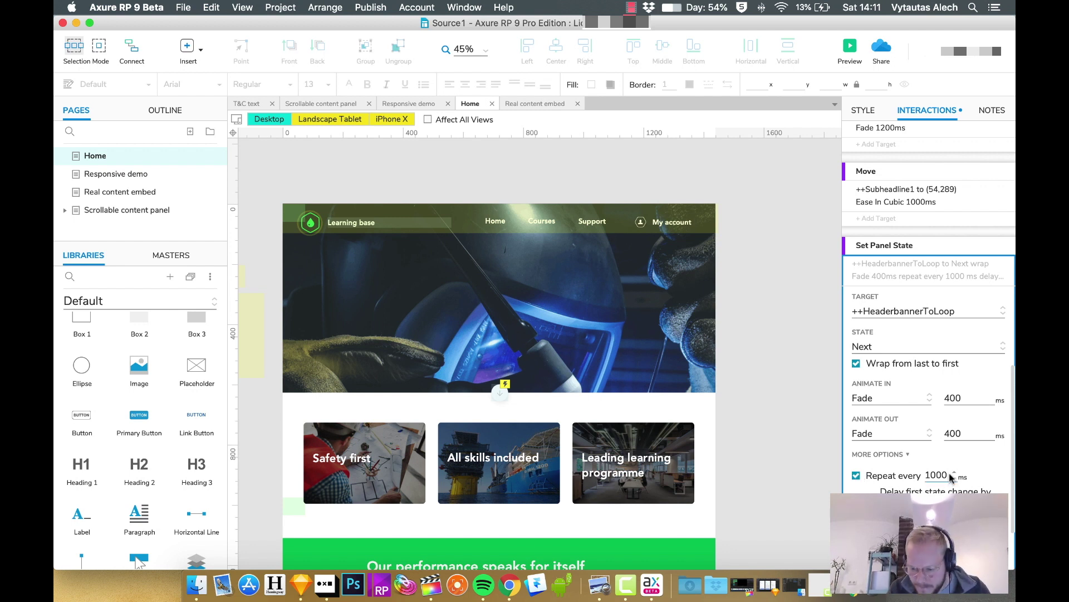
left_click_drag(949, 477, 906, 475)
type("4000")
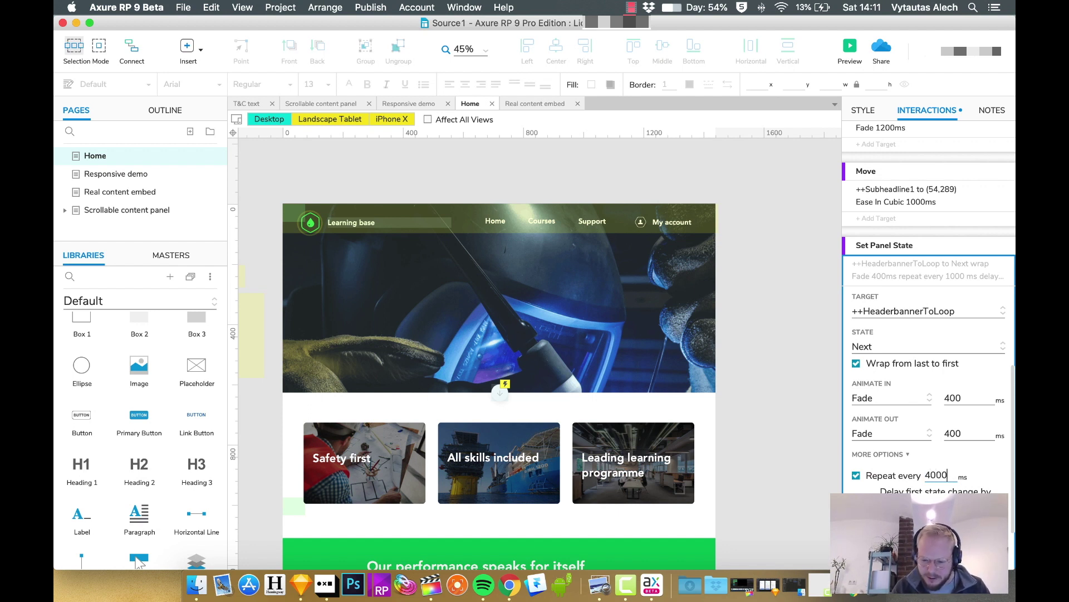
key("Return")
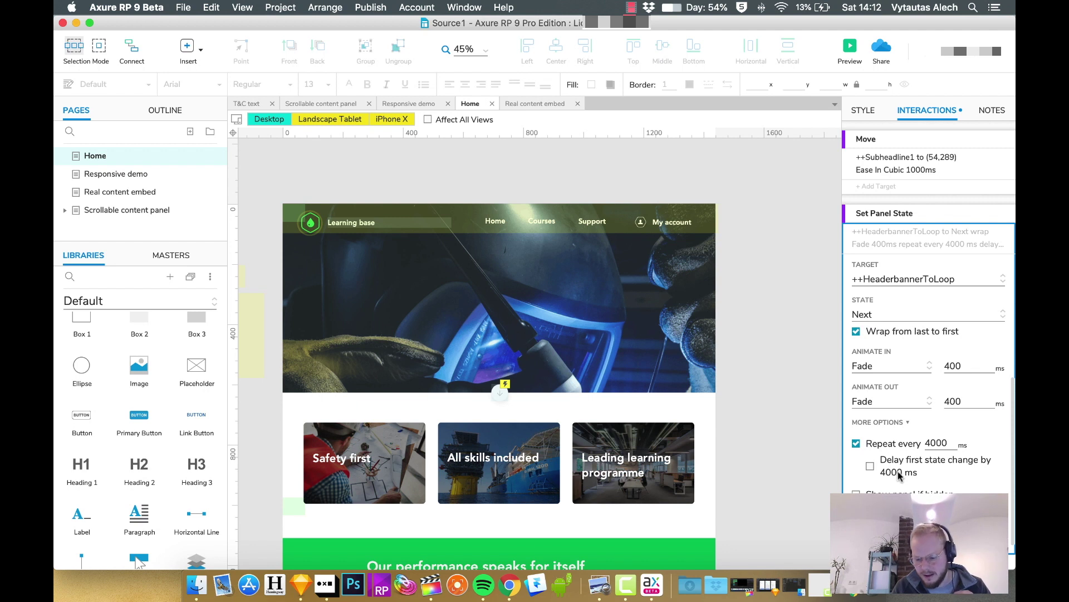
key("Return")
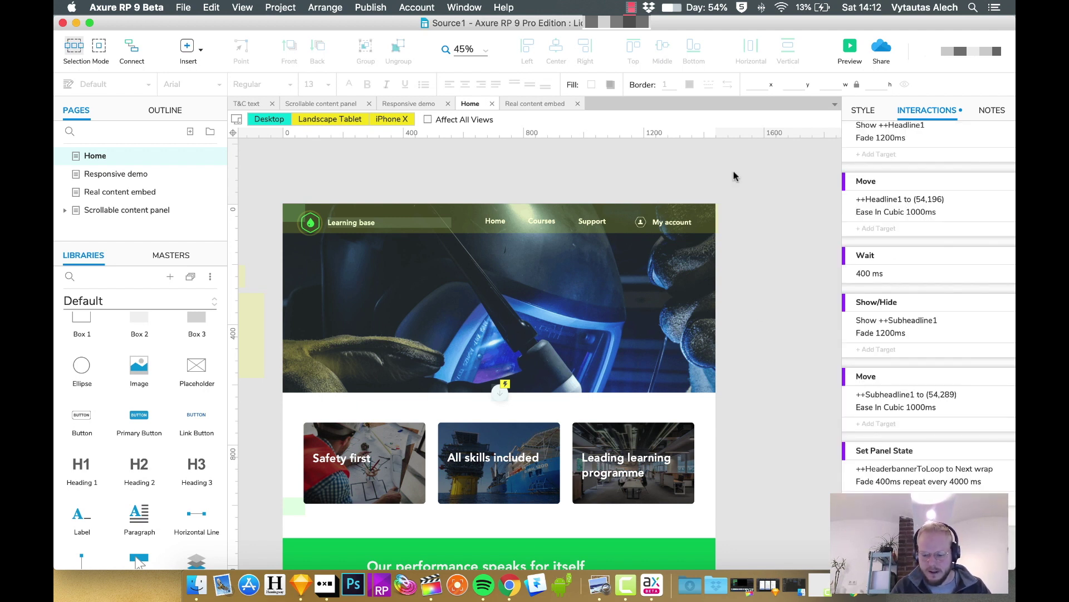
left_click(851, 47)
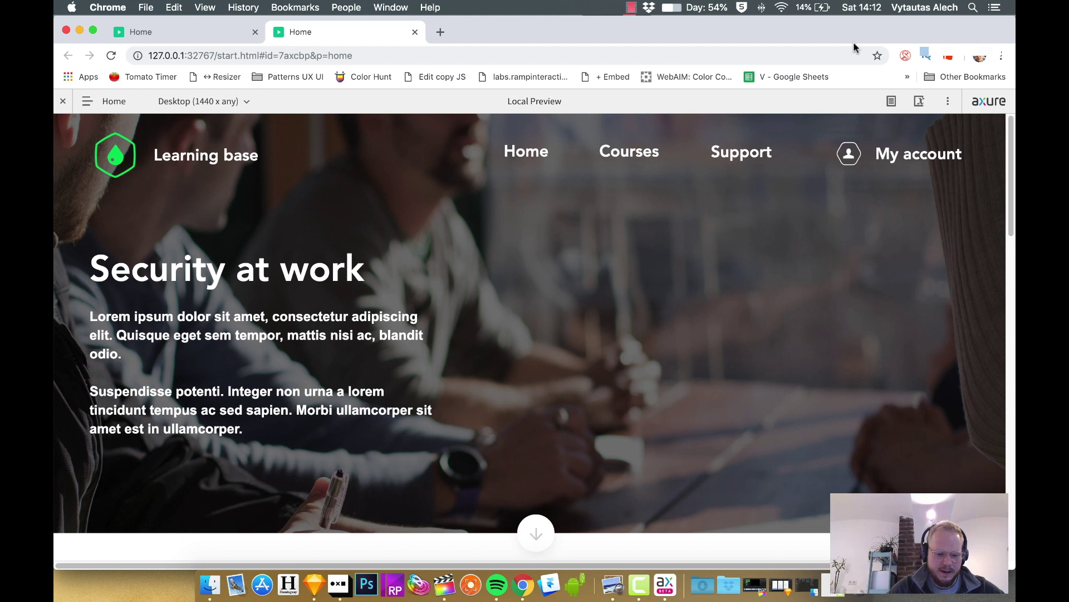
Step: View the looping banner with the preview toolbar hidden, and close both browser preview tabs
left_click(62, 101)
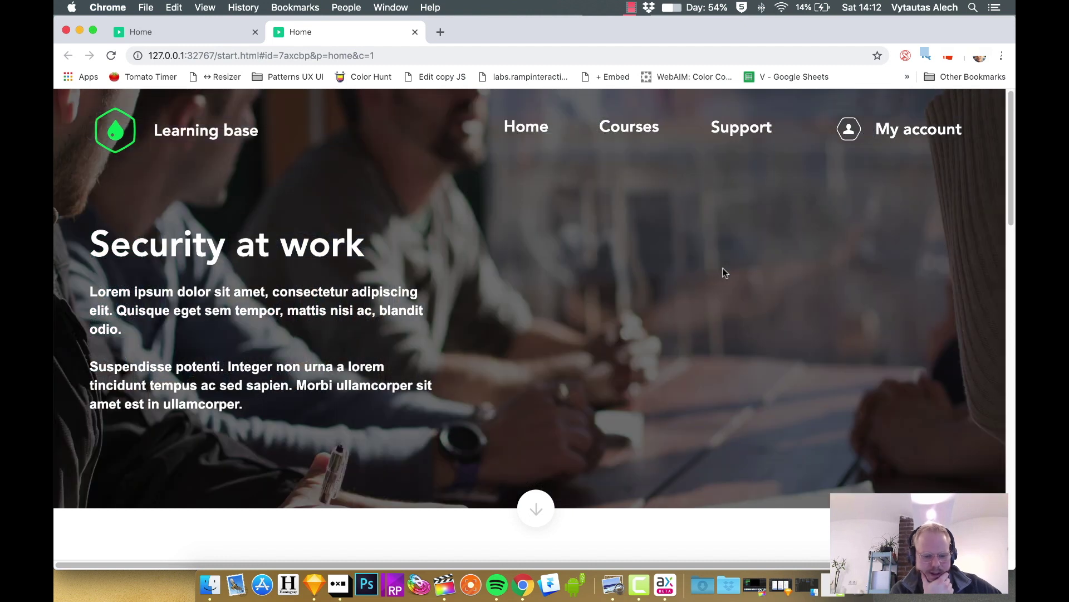
left_click(415, 32)
left_click(255, 32)
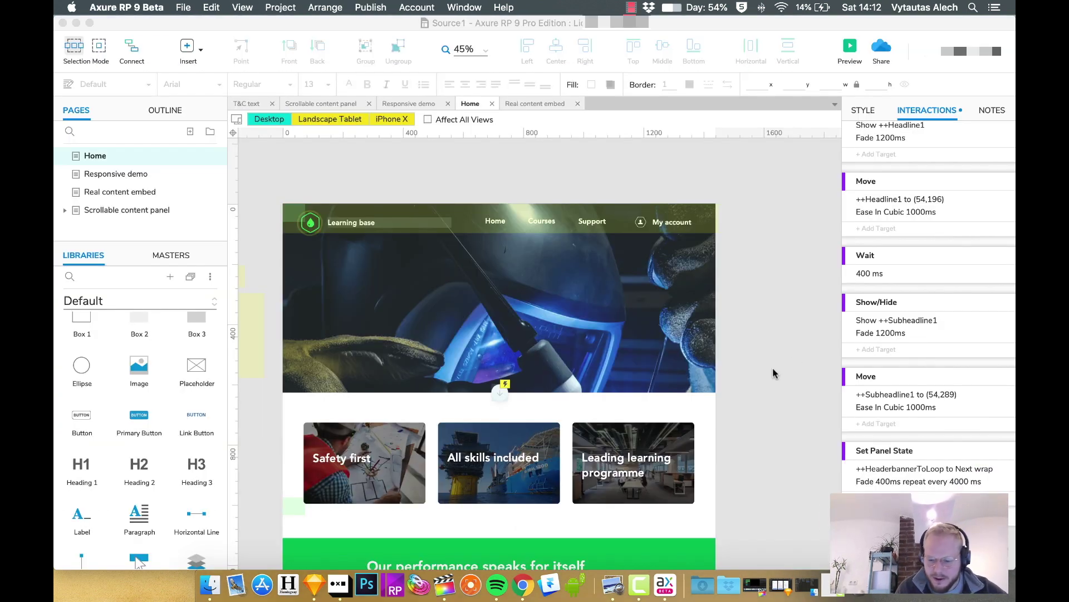
Step: Set the Fade in and out durations of the ++HeaderbannerToLoop Set Panel State action to 800 ms
left_click(936, 471)
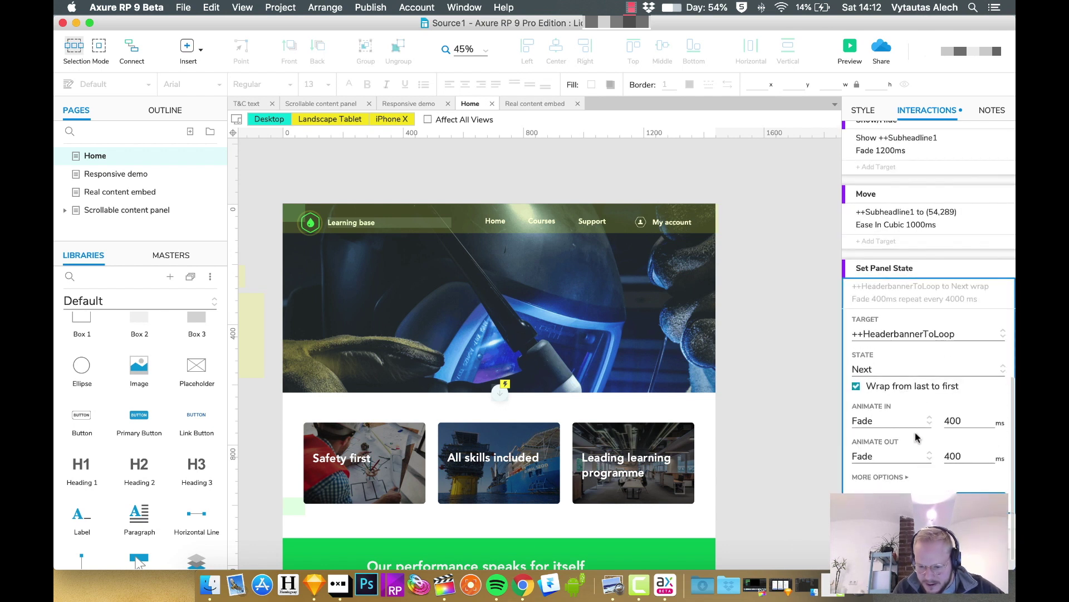
left_click(872, 477)
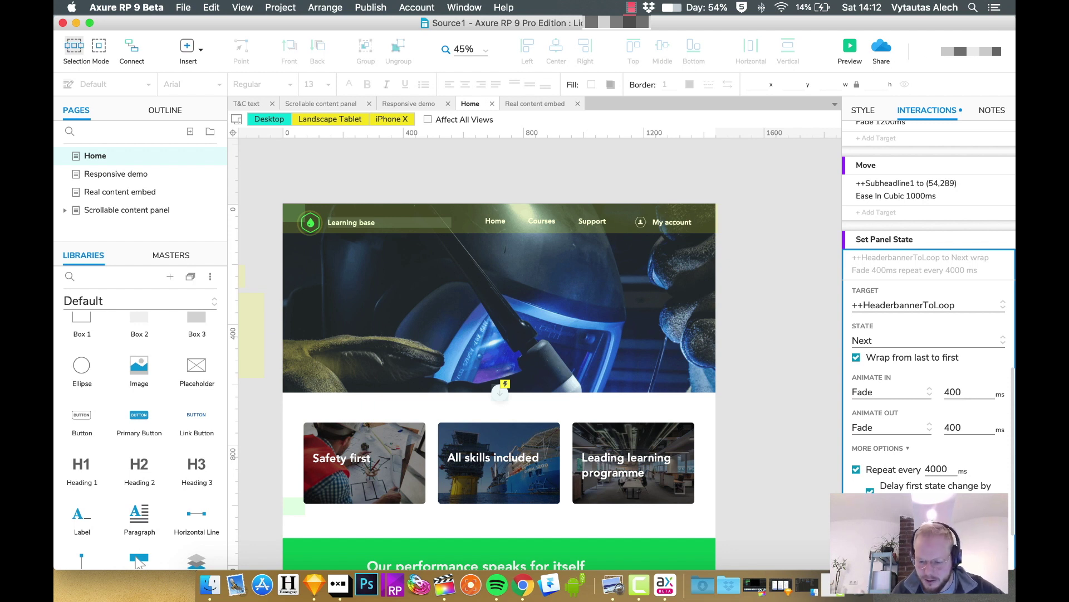
left_click(968, 391)
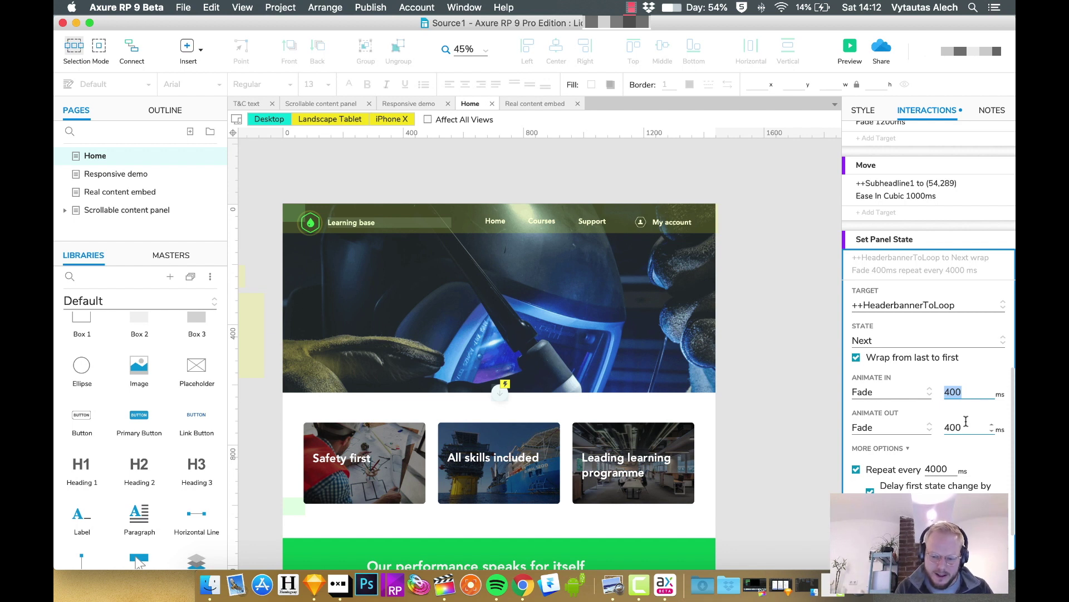
type("800")
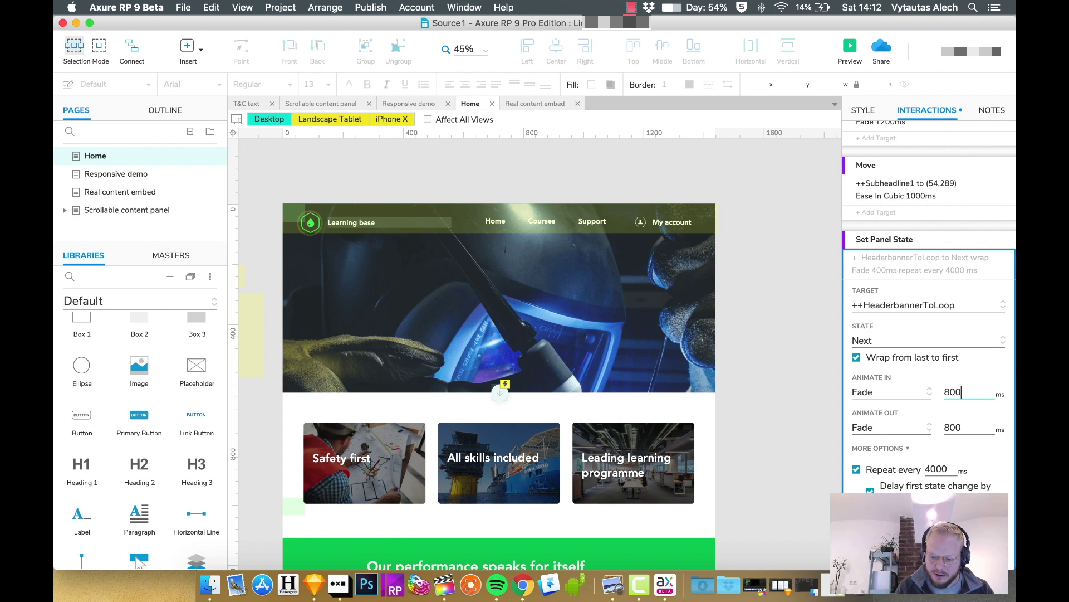
left_click(984, 558)
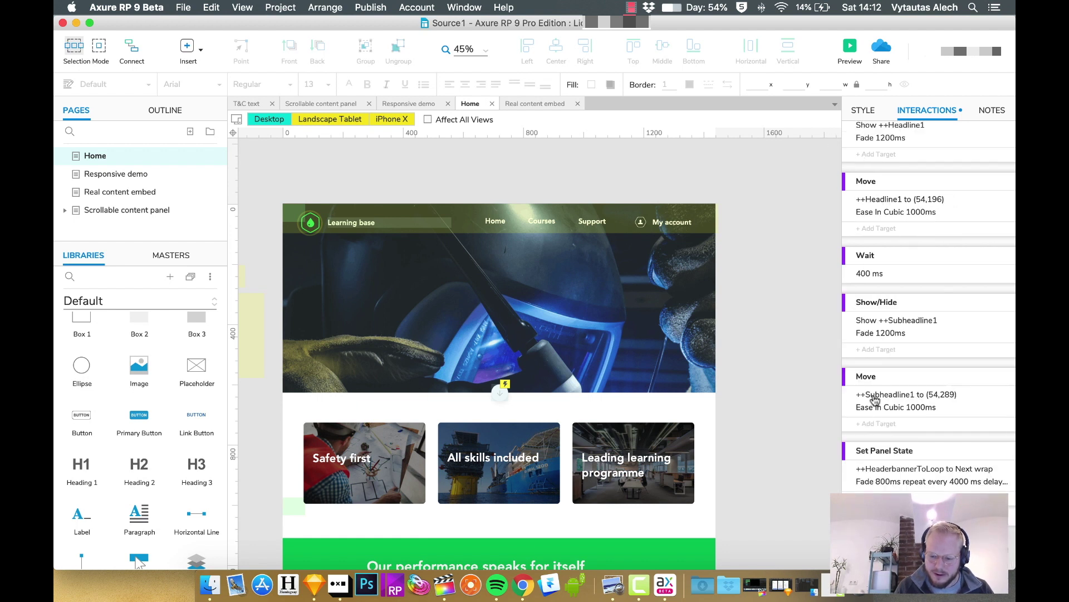
Step: Preview the Home page with the preview toolbar hidden, and test the banner's fading loop and its scroll-down arrow
left_click(849, 50)
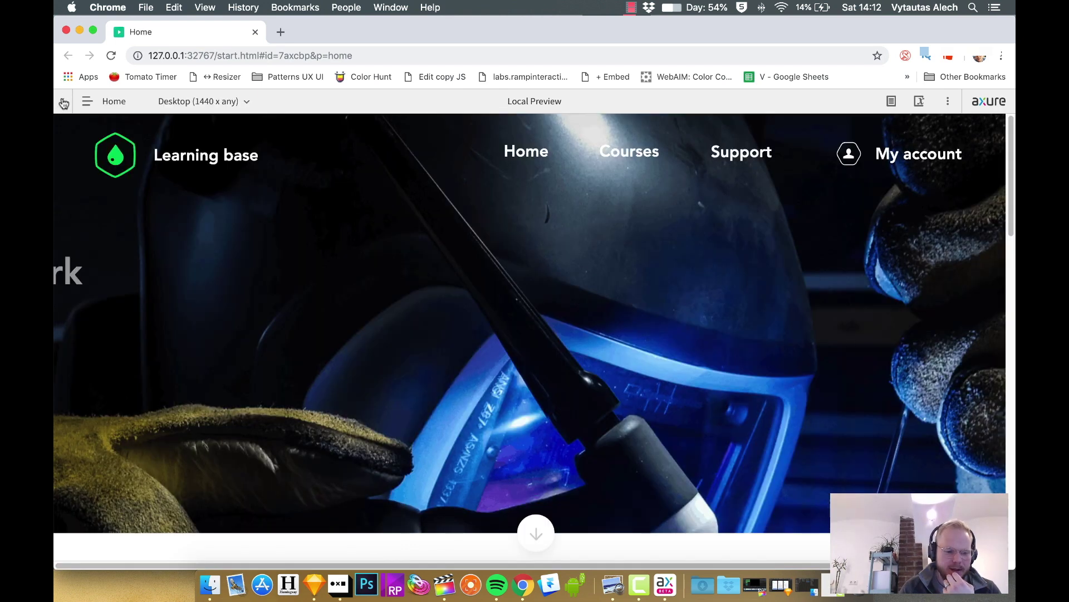
left_click(63, 101)
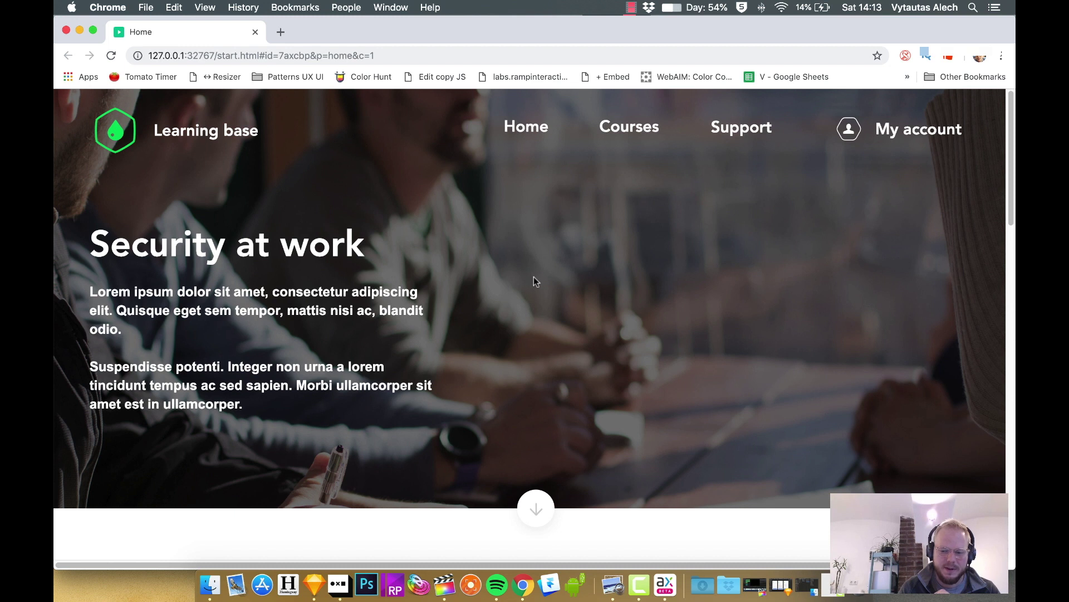
scroll(551, 355, "down", 5)
scroll(551, 361, "up", 5)
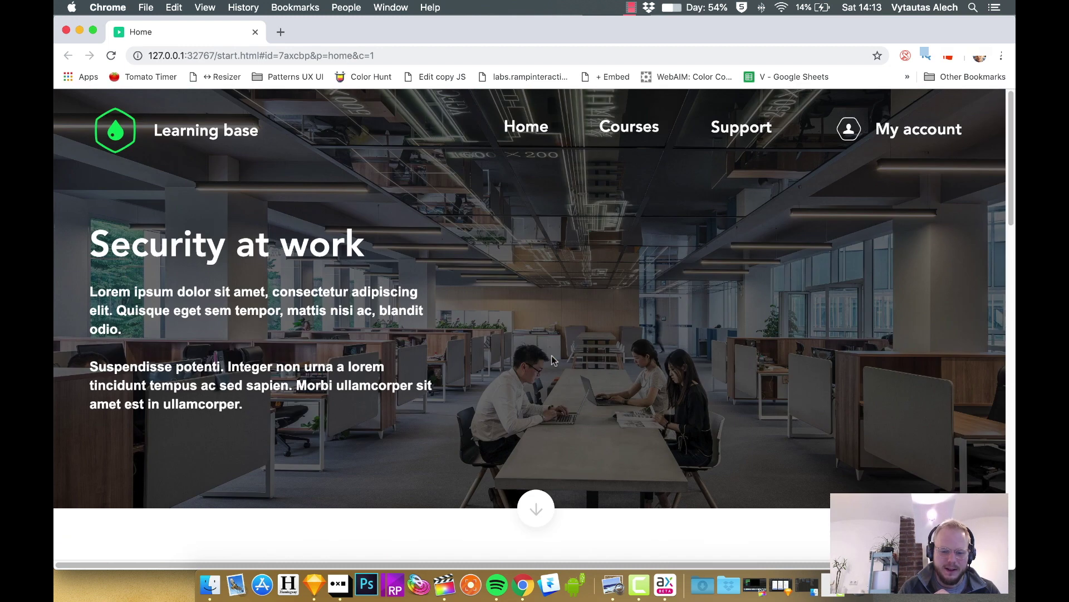
left_click(537, 505)
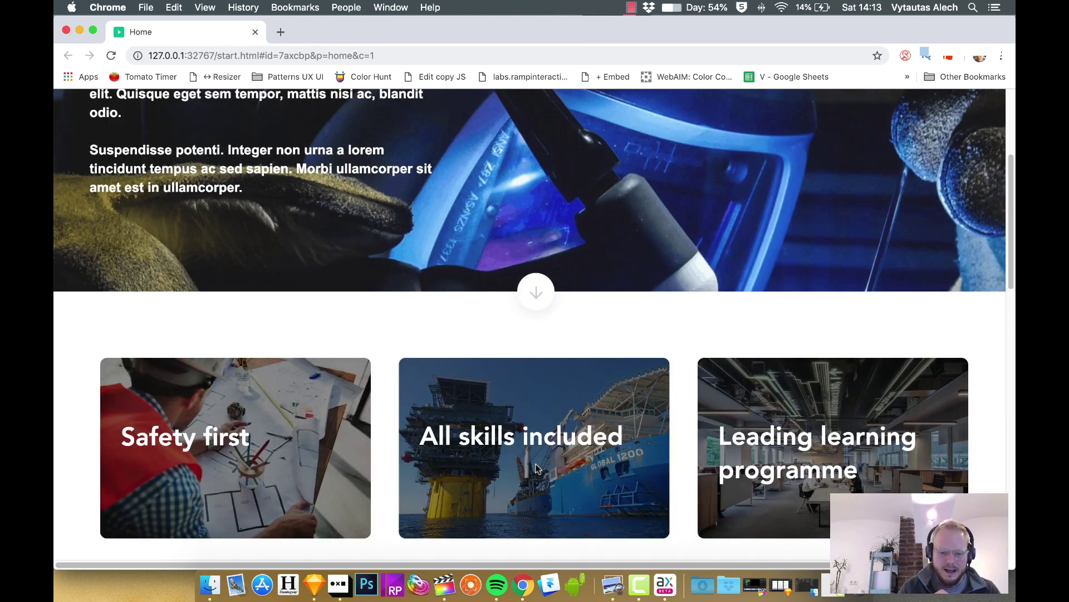